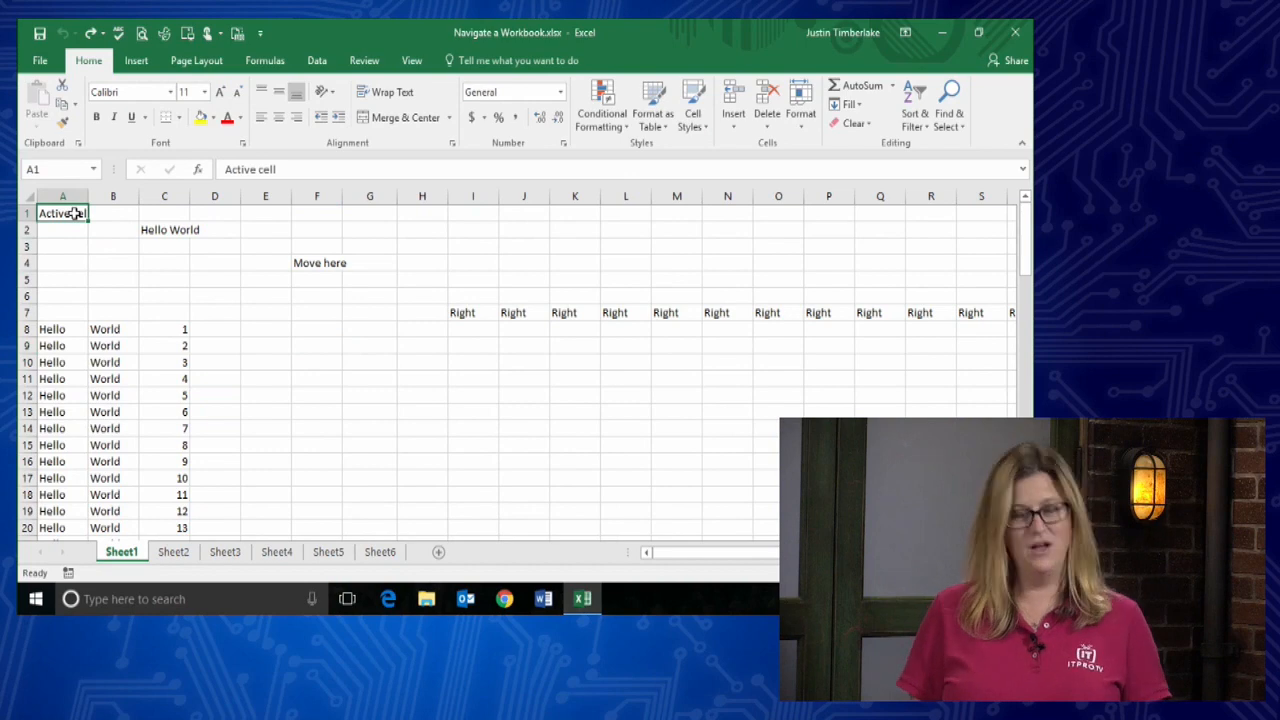
- Move the "Active cell" text from A1 to F6, and return it to A1
scroll(70, 214, "down", 6)
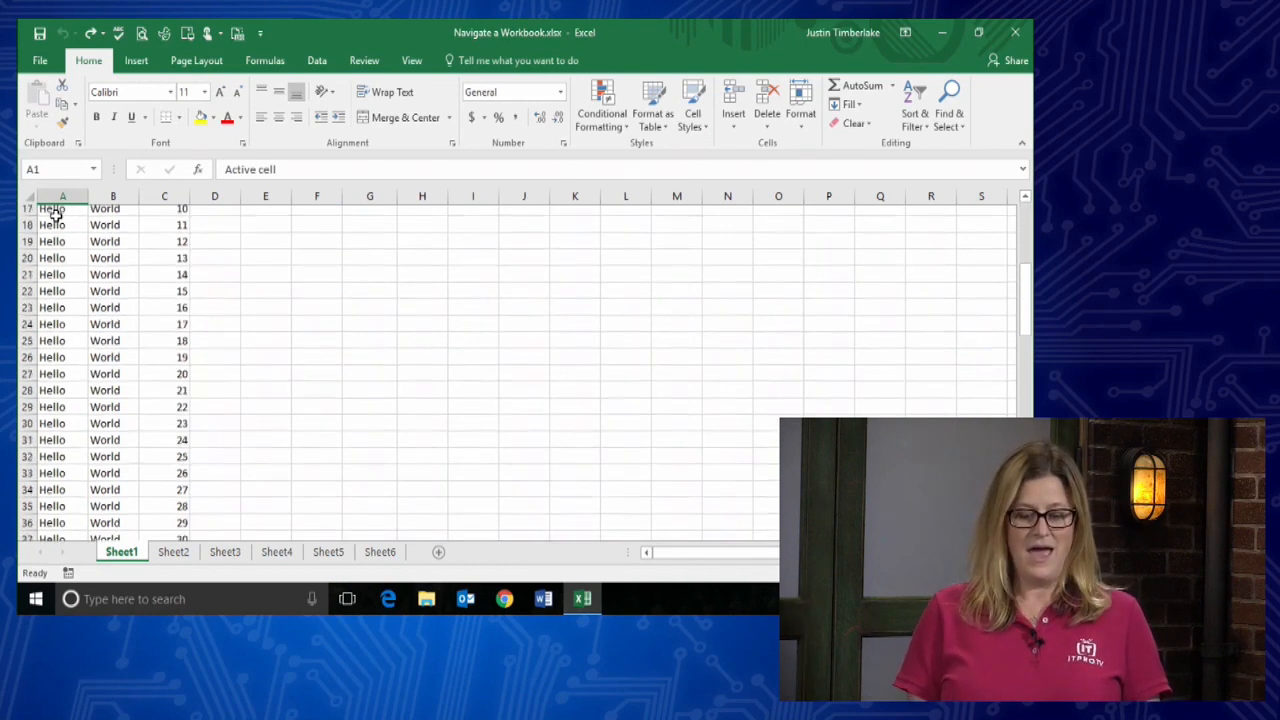
scroll(62, 225, "up", 6)
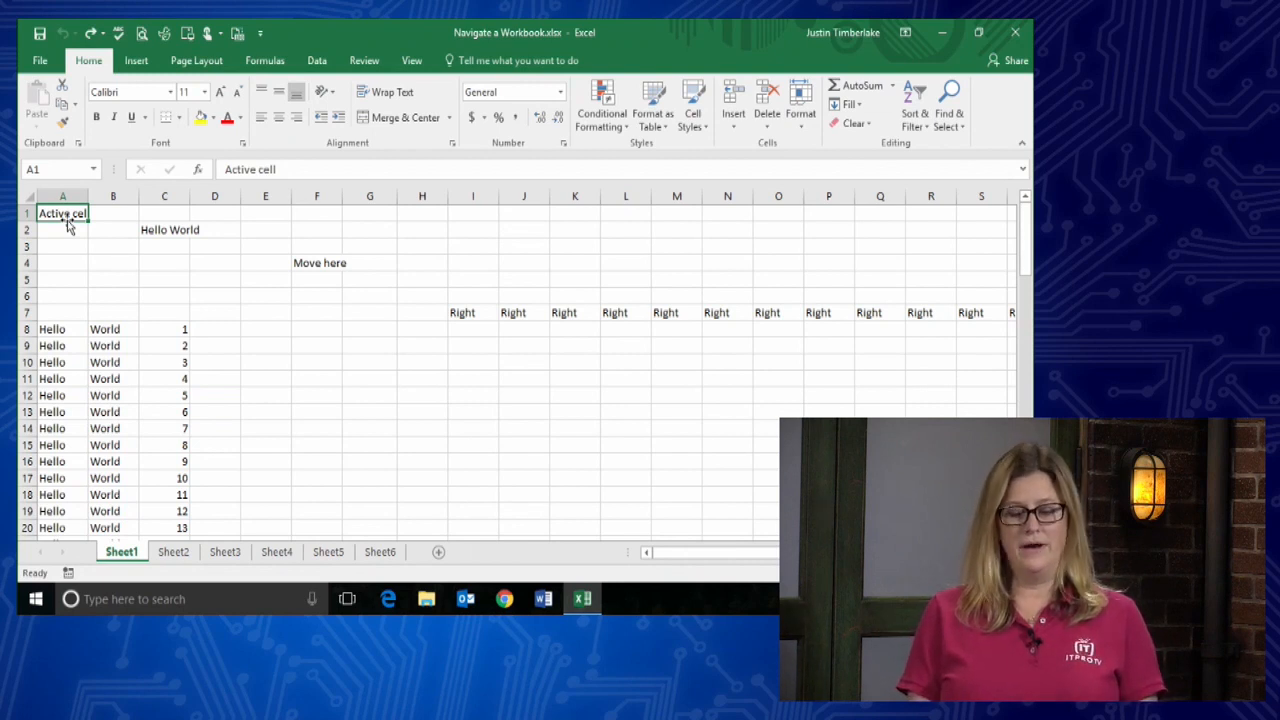
left_click_drag(67, 224, 311, 305)
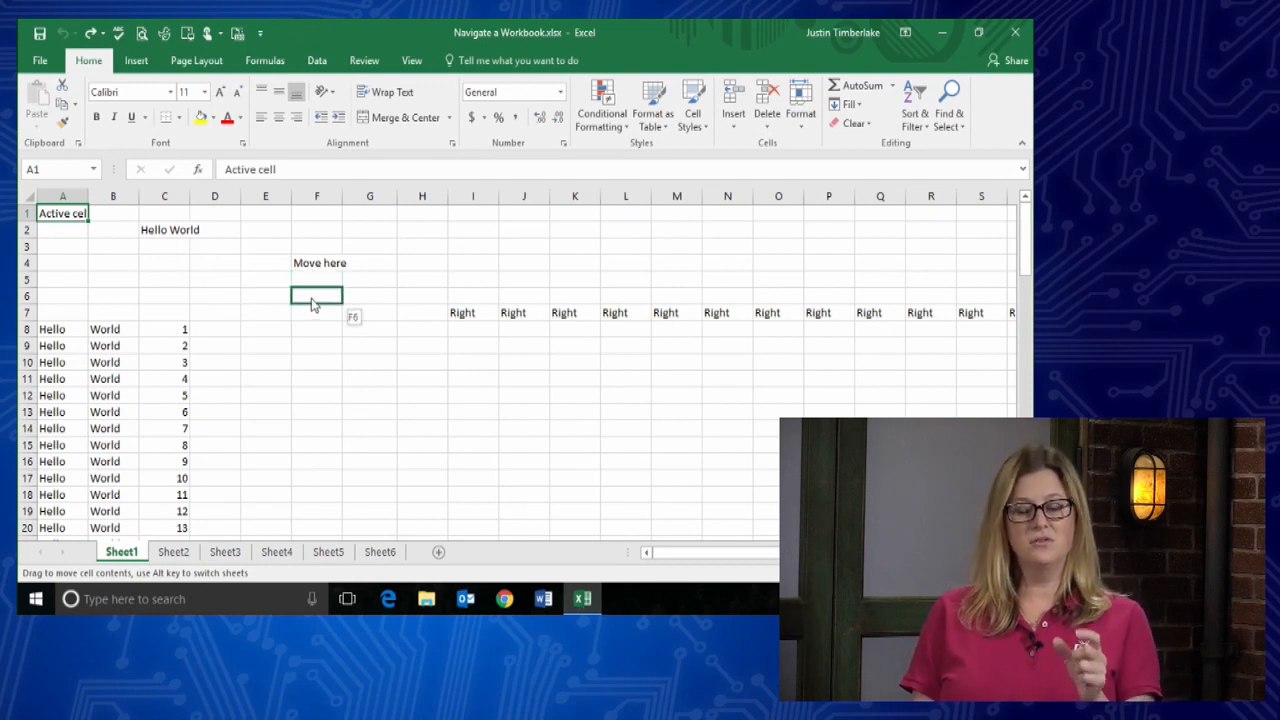
left_click_drag(311, 305, 311, 305)
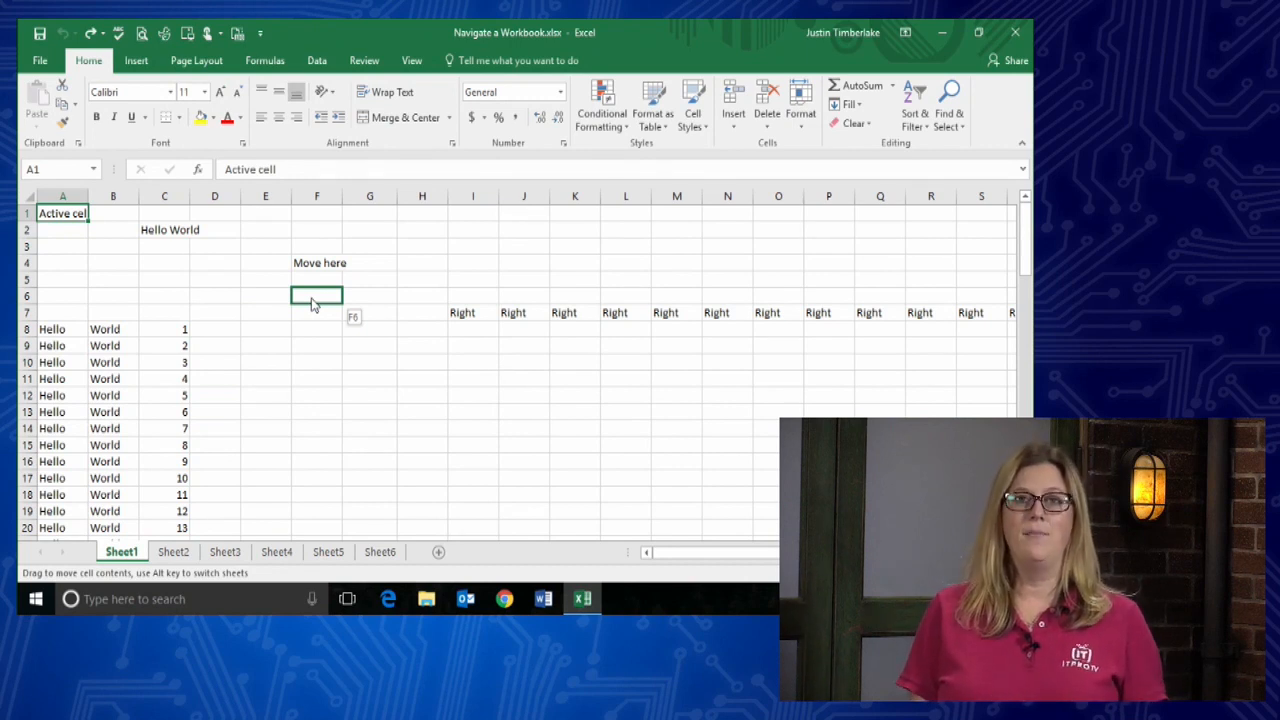
left_click_drag(311, 305, 311, 303)
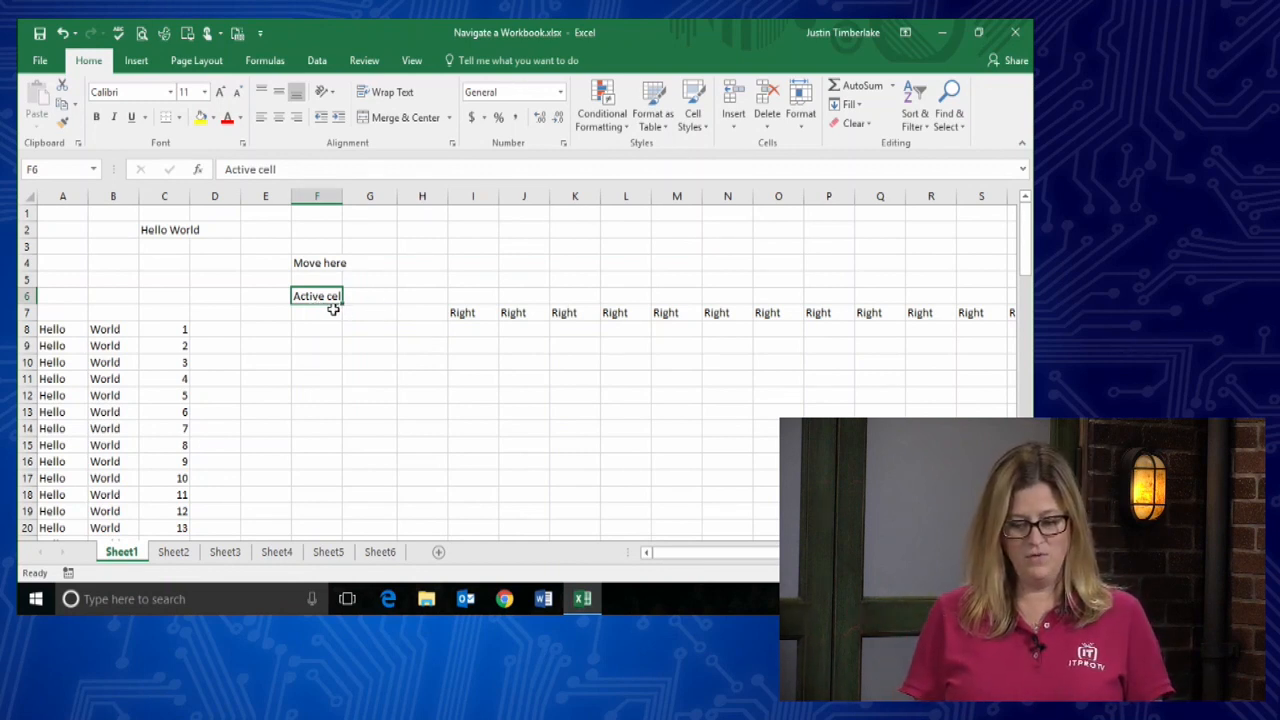
left_click_drag(300, 307, 70, 220)
- Move the range A8:C13 up one row to A7:C12, and undo the move
left_click_drag(50, 328, 183, 408)
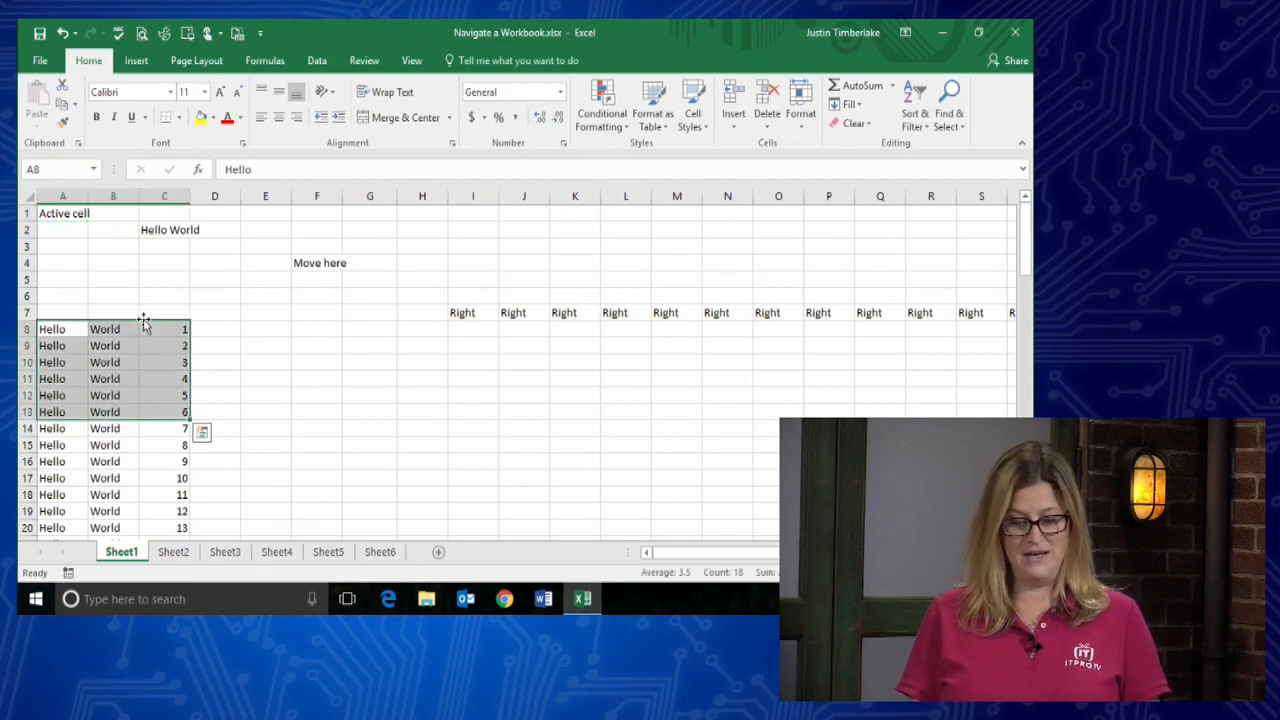
left_click_drag(149, 320, 149, 309)
left_click(55, 416)
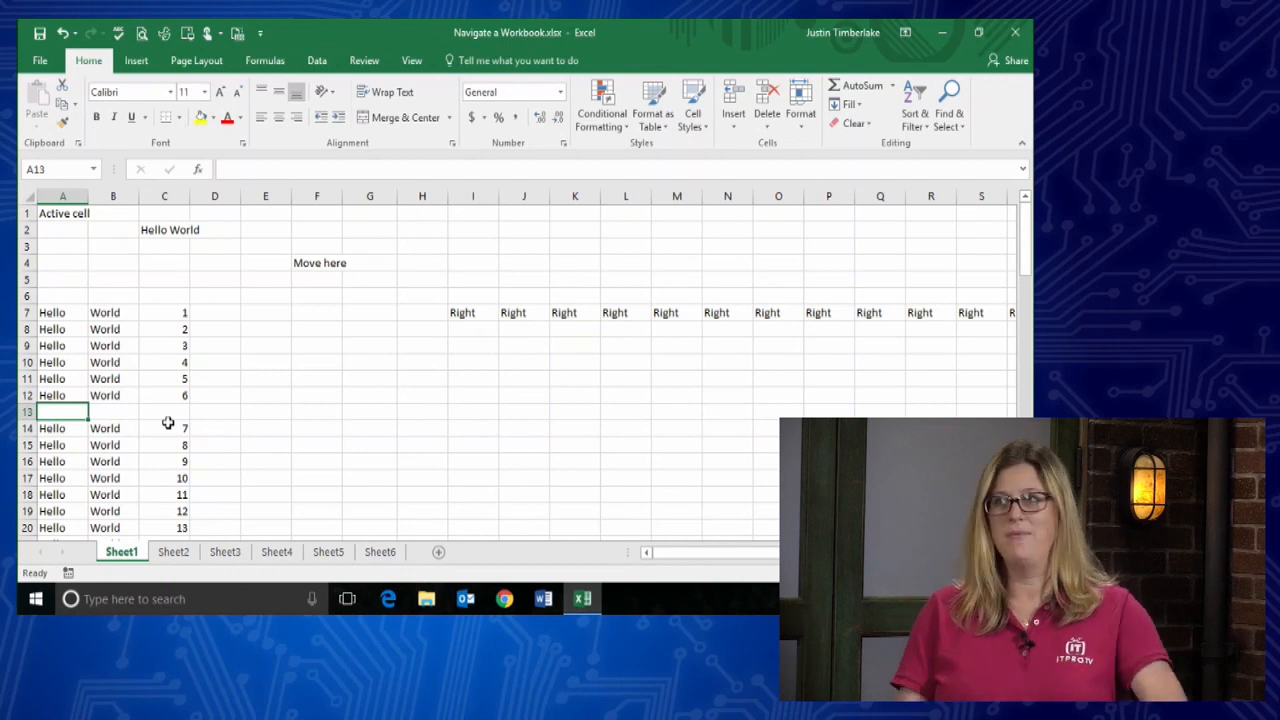
key("ctrl+z")
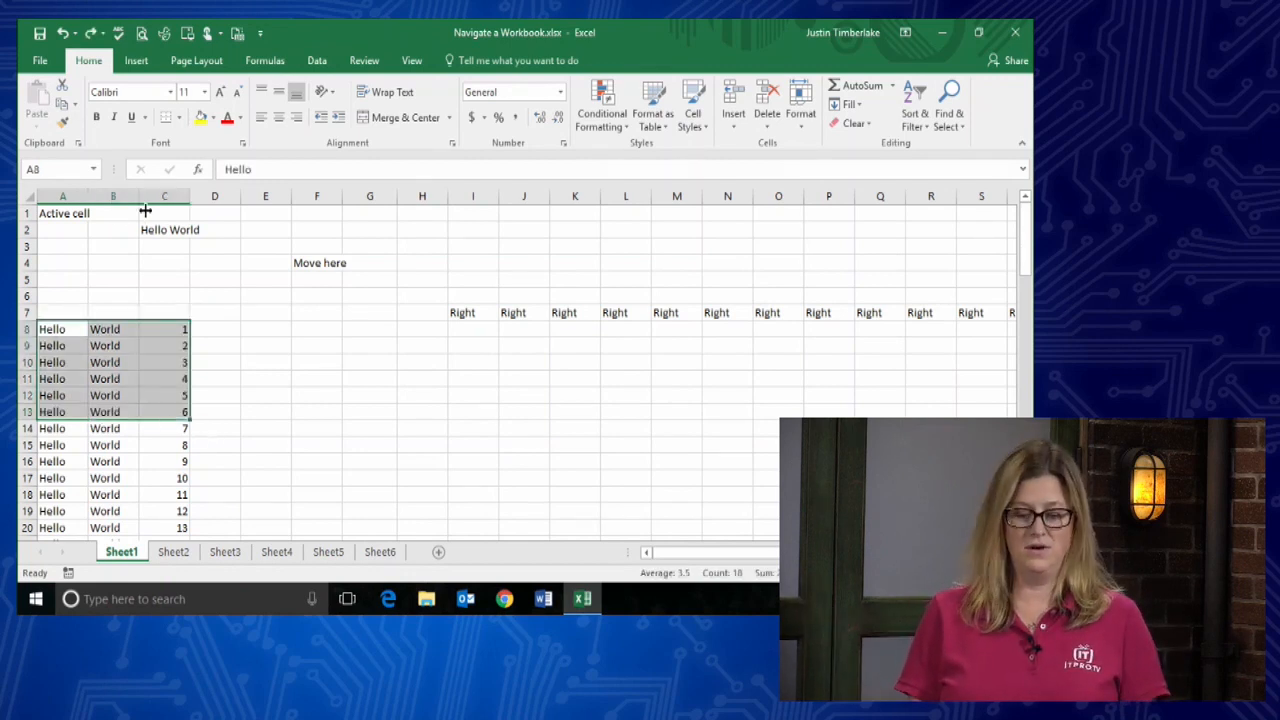
left_click(213, 278)
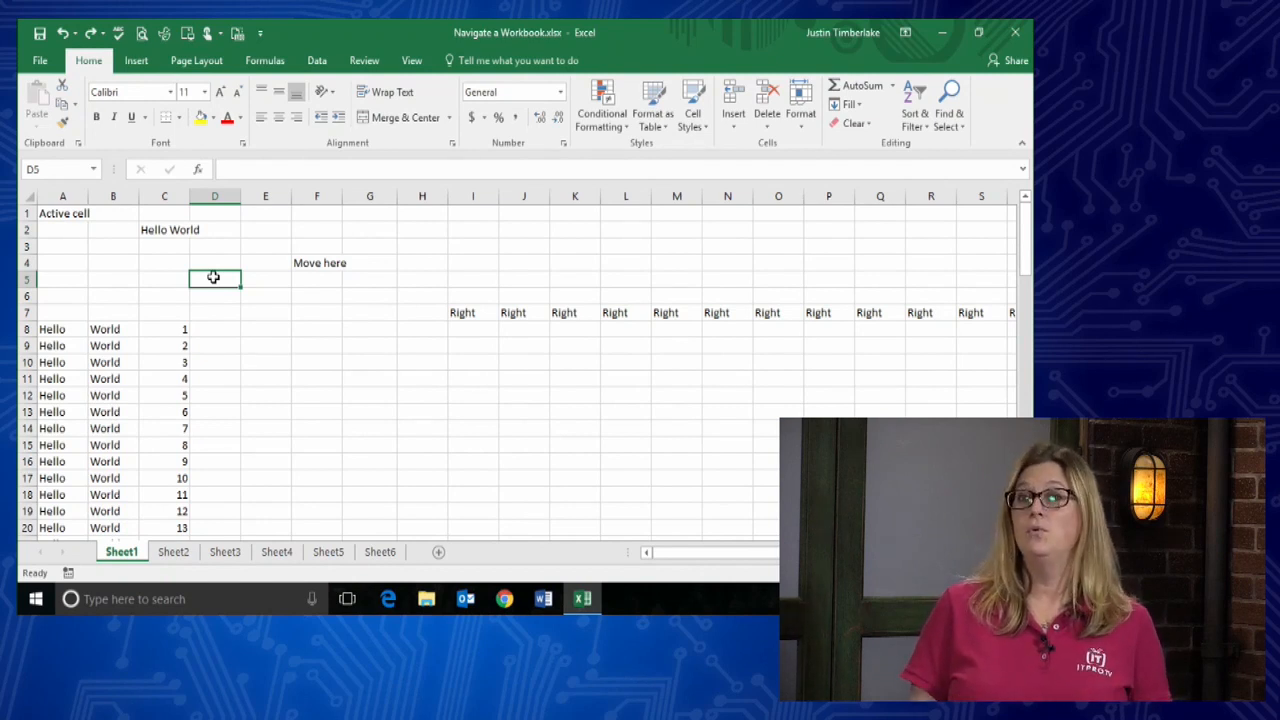
- Copy the contents of A1 and paste them into G8
left_click(72, 213)
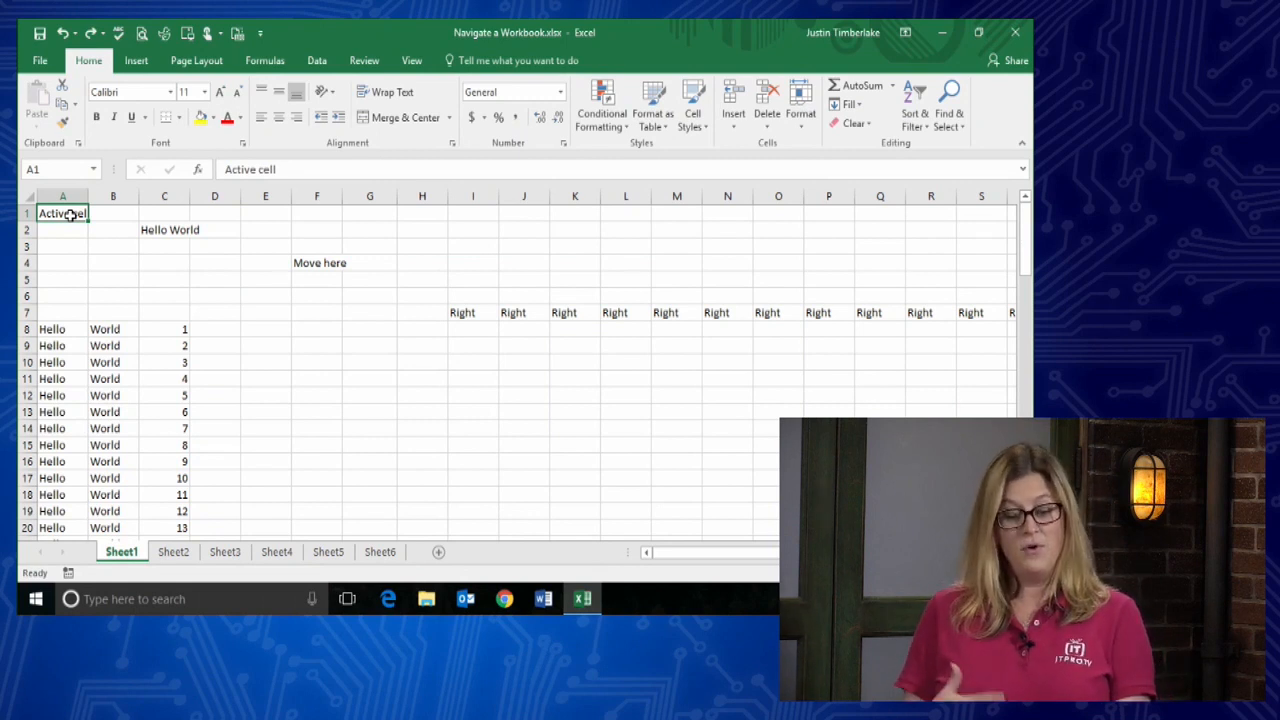
key("ctrl+c")
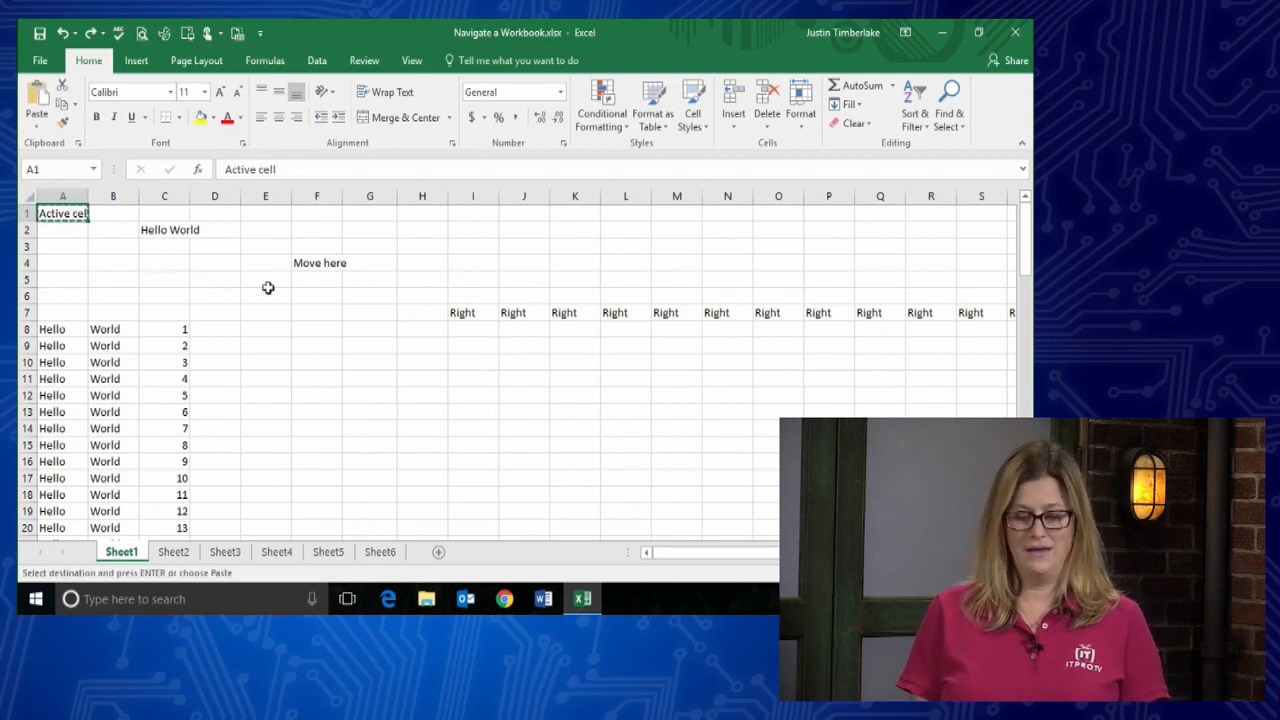
left_click(376, 331)
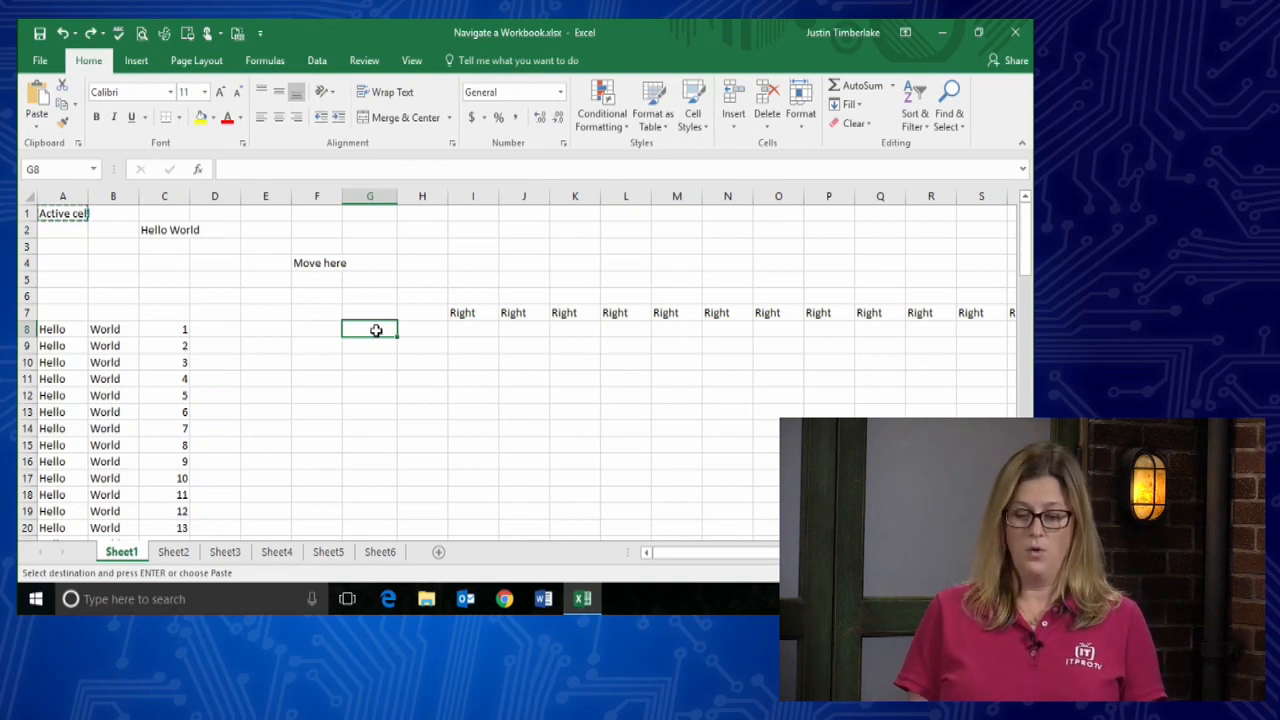
right_click(377, 336)
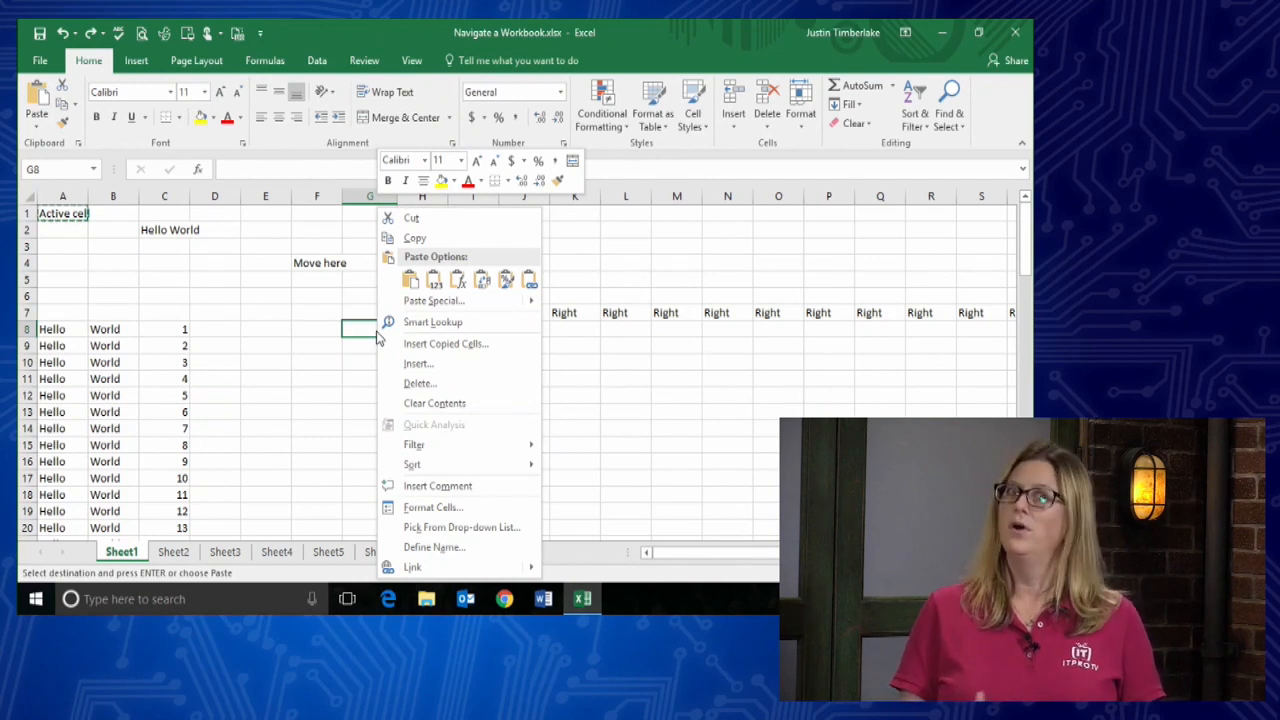
left_click(407, 280)
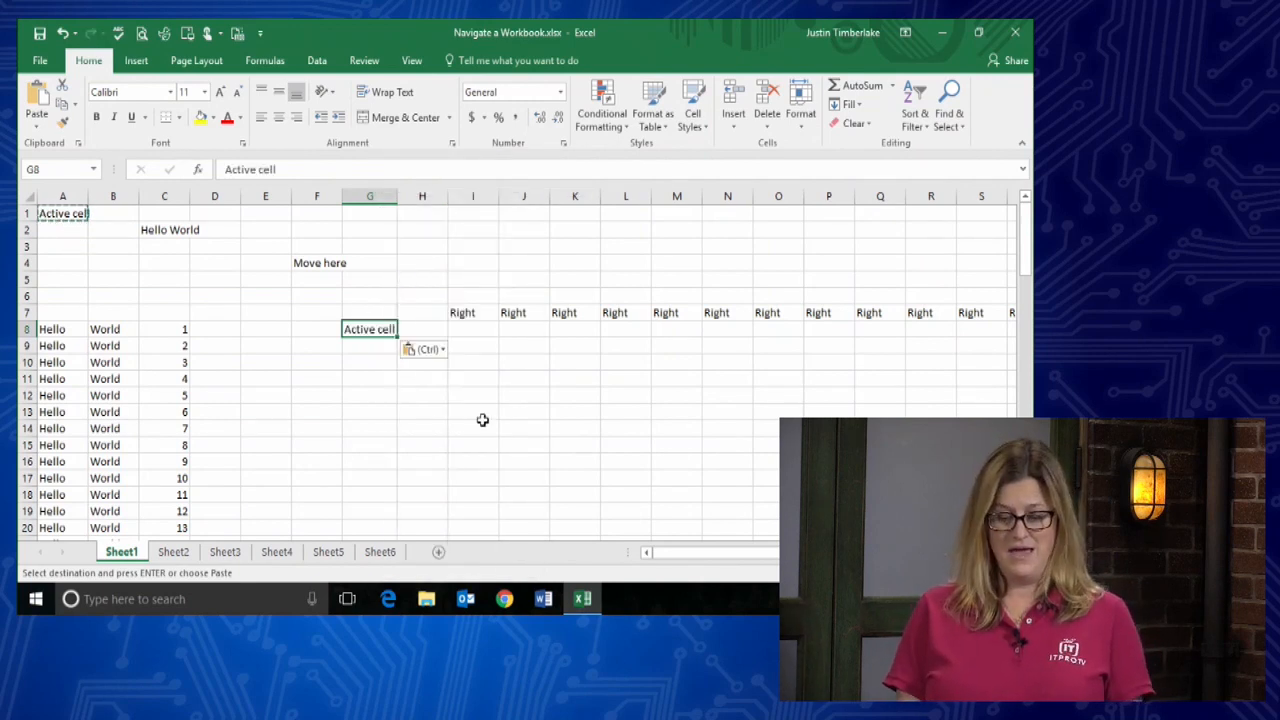
- Paste the copied A1 text into J12, N9 and K4, and end the copy mode
left_click(522, 396)
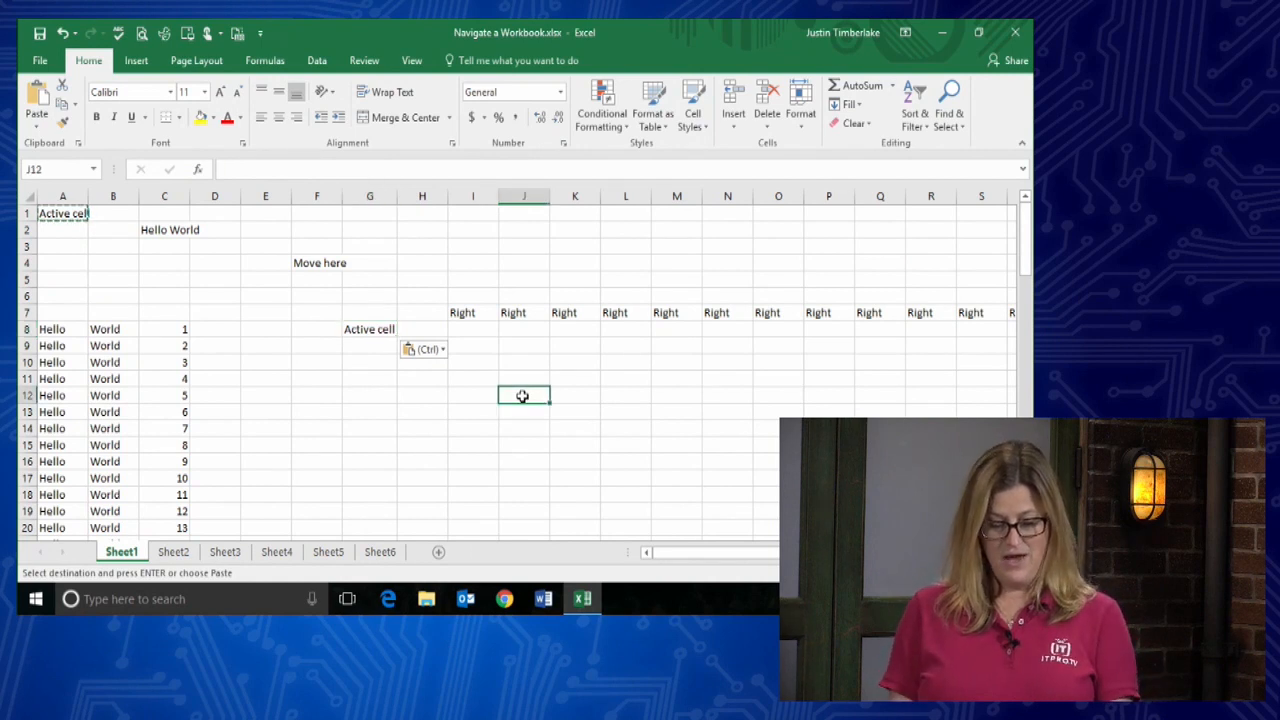
key("ctrl+v")
left_click(737, 351)
key("ctrl+v")
left_click(553, 265)
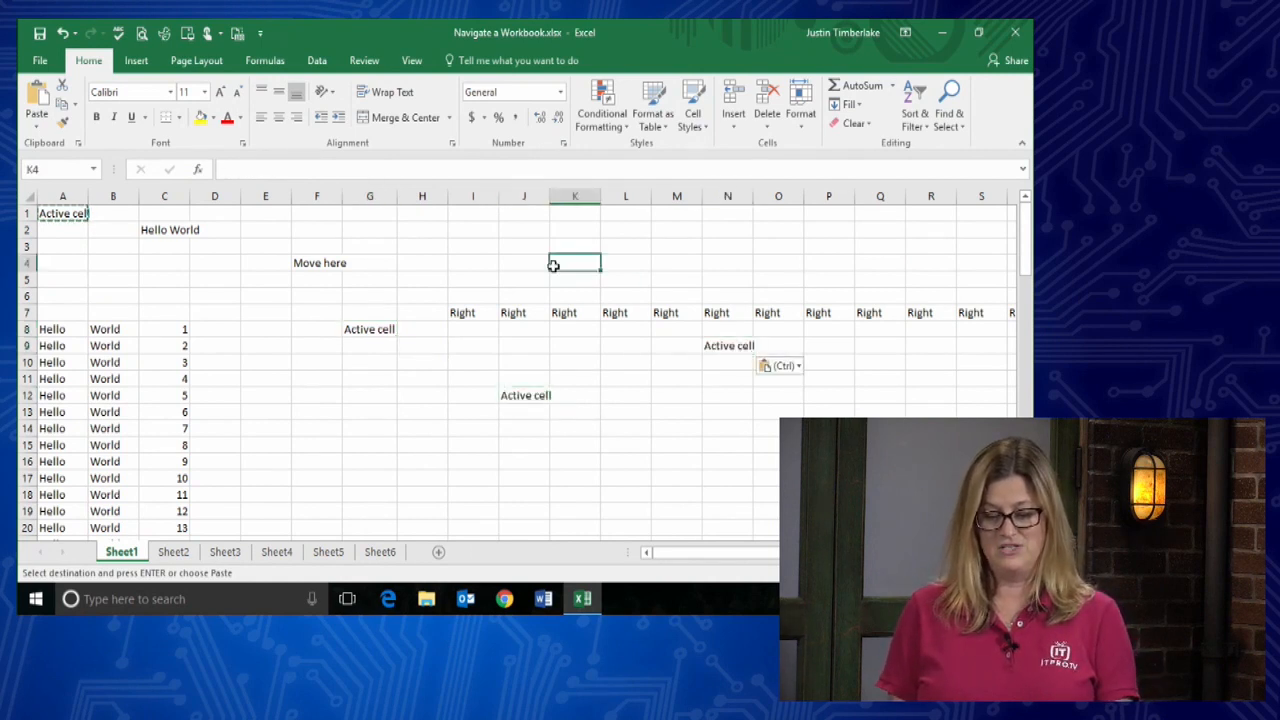
key("ctrl+v")
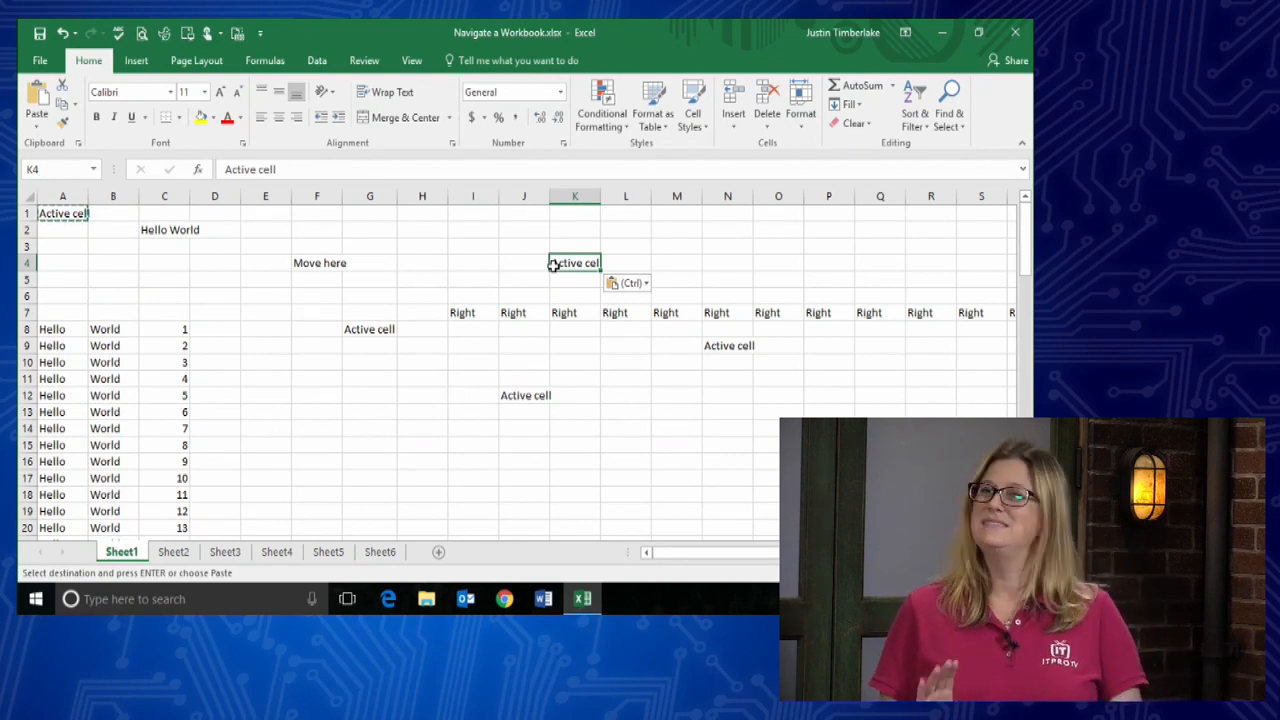
key("Escape")
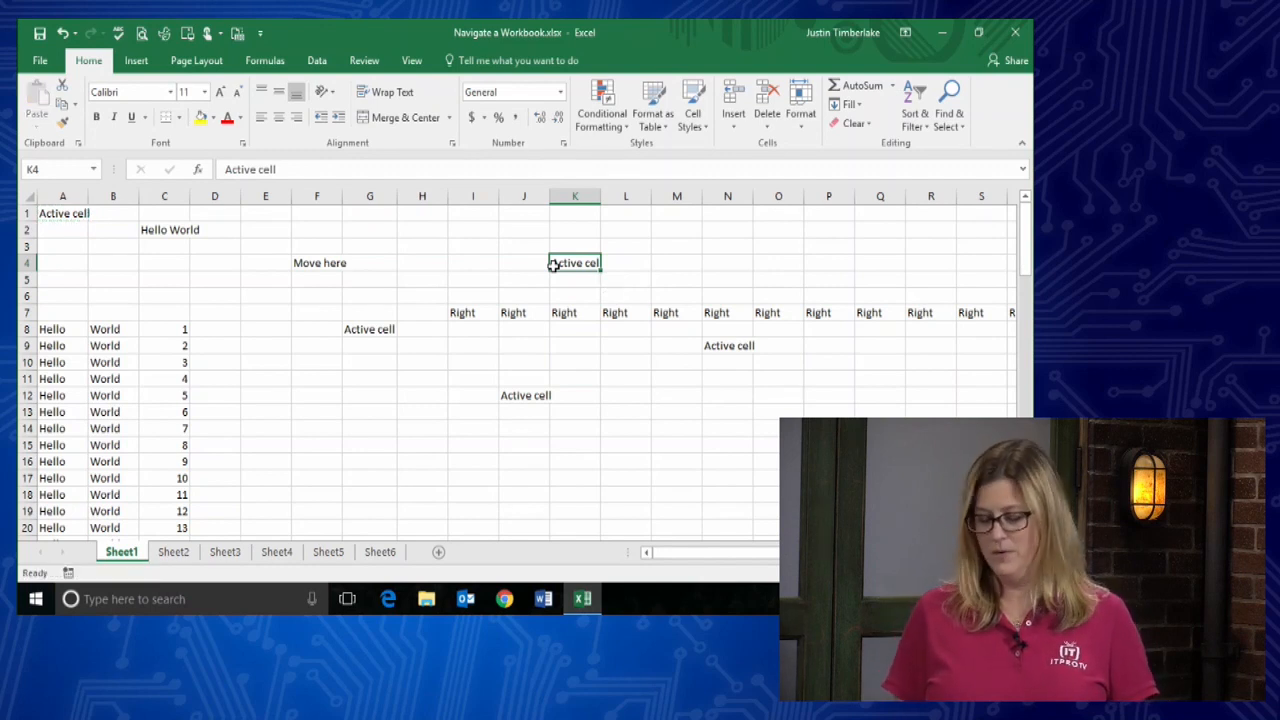
- Copy A1 to F6 and the range I7:M7 to I10:M10 directly on the sheet, without the clipboard
left_click(73, 213)
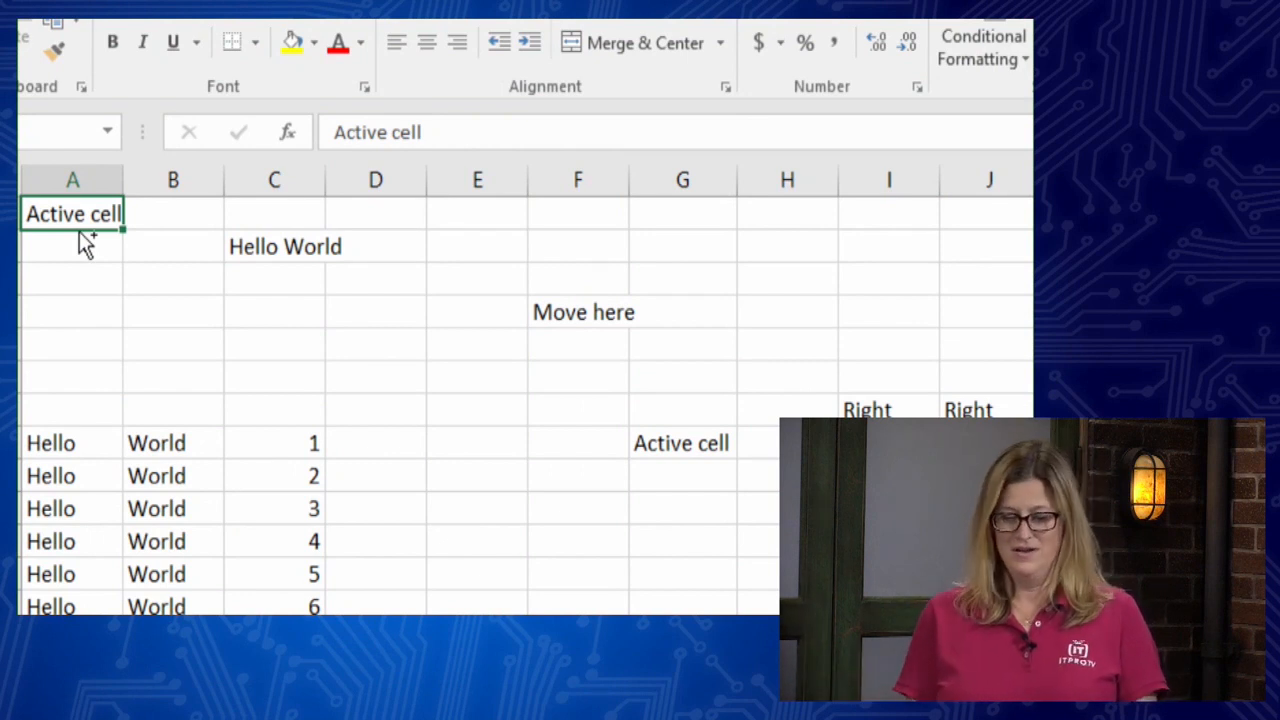
left_click_drag(80, 238, 540, 366)
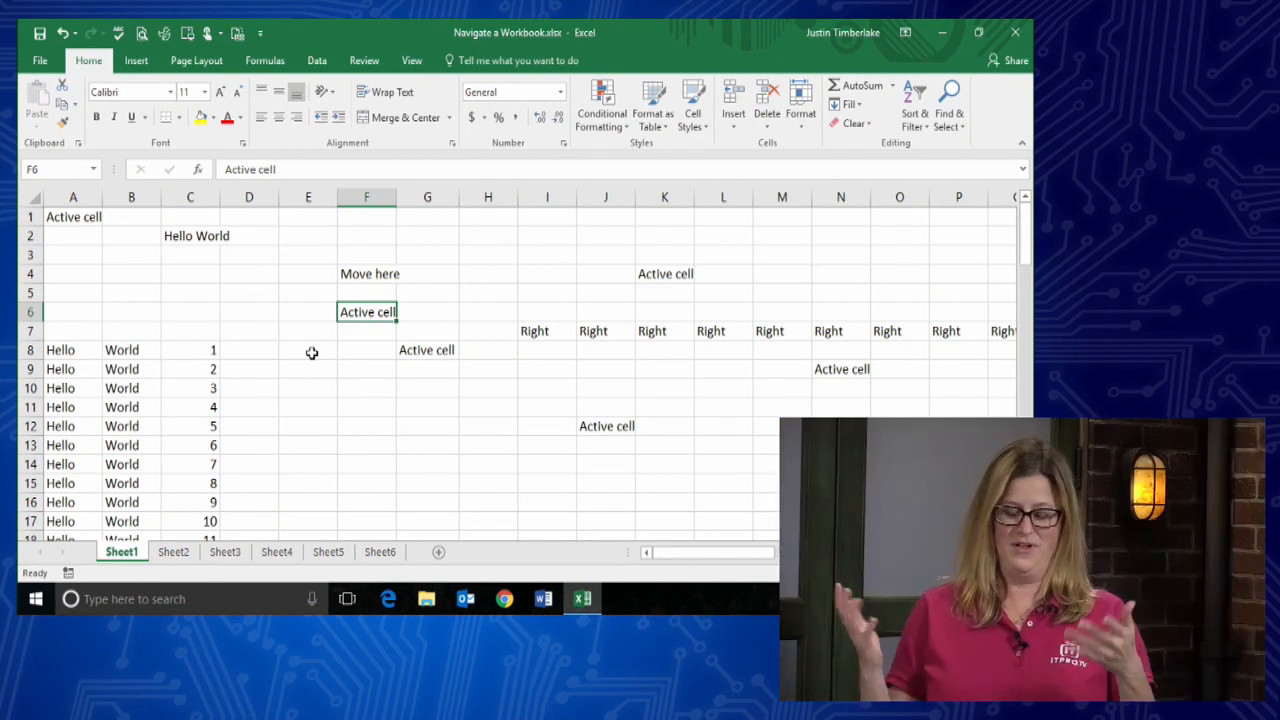
left_click_drag(537, 331, 768, 340)
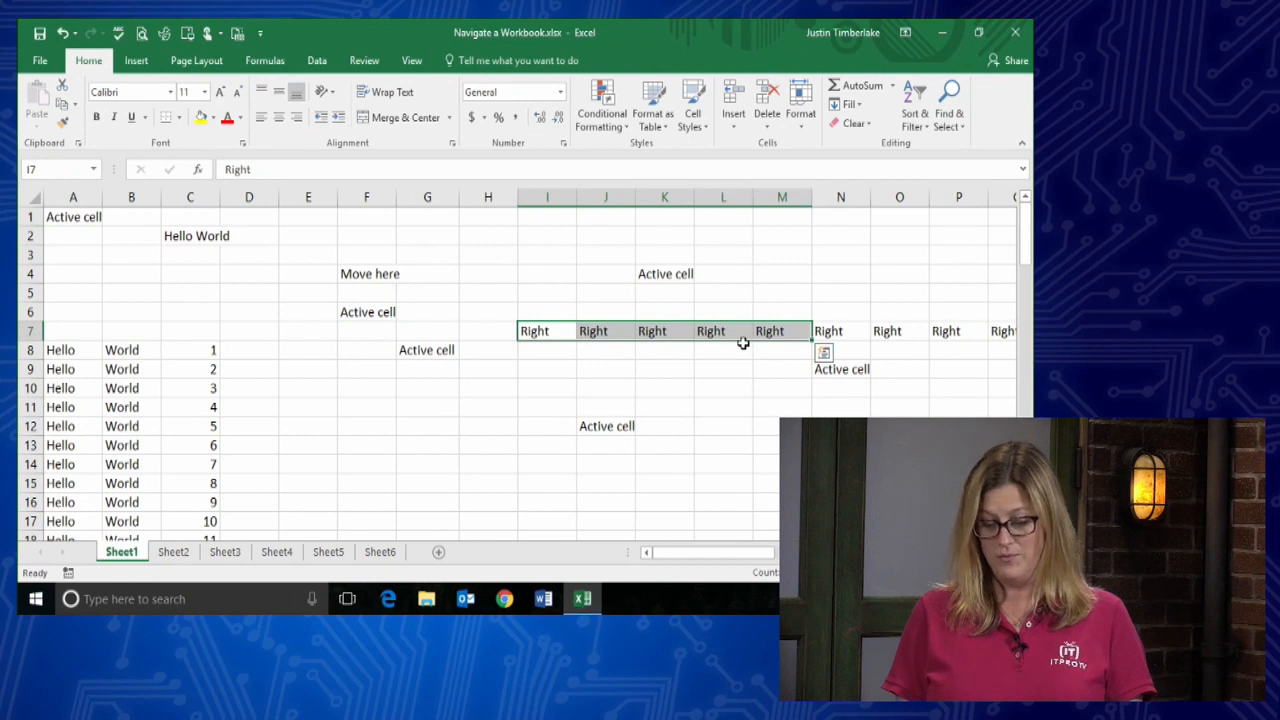
key("ctrl+q")
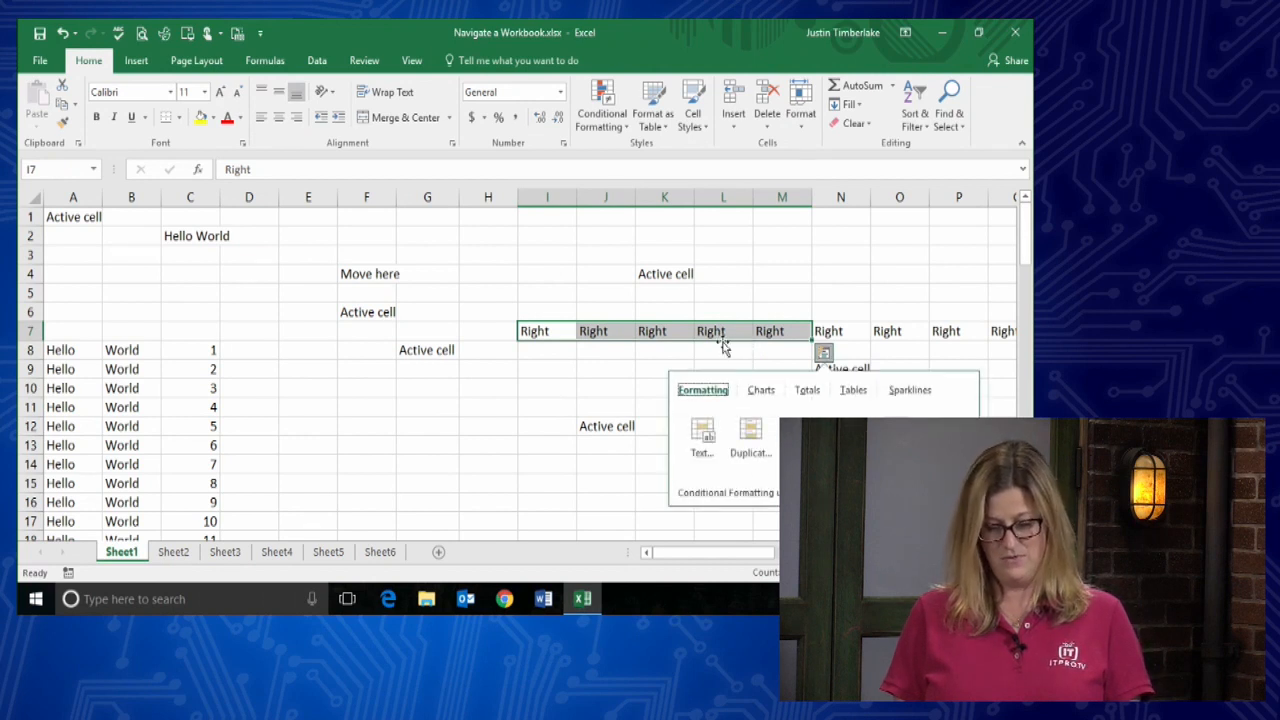
left_click_drag(723, 345, 719, 392)
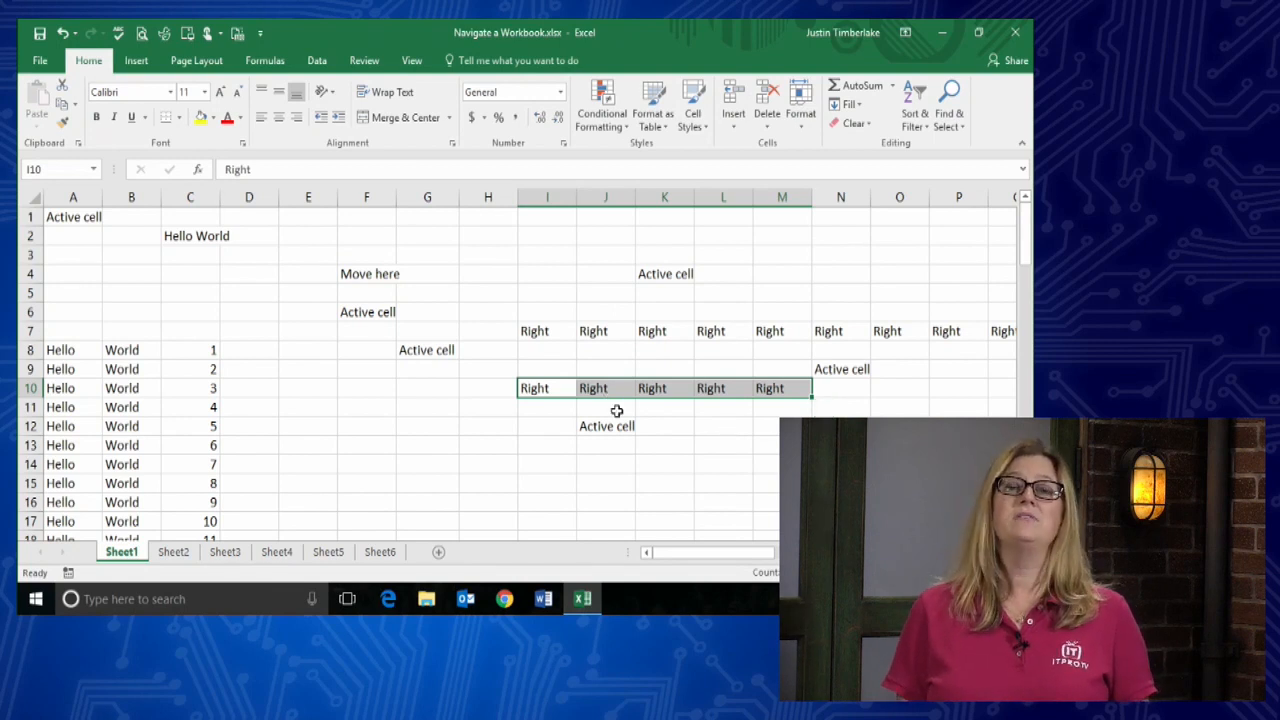
- Fill G8's text down through G12, and fill F4's text across through I4
left_click(427, 350)
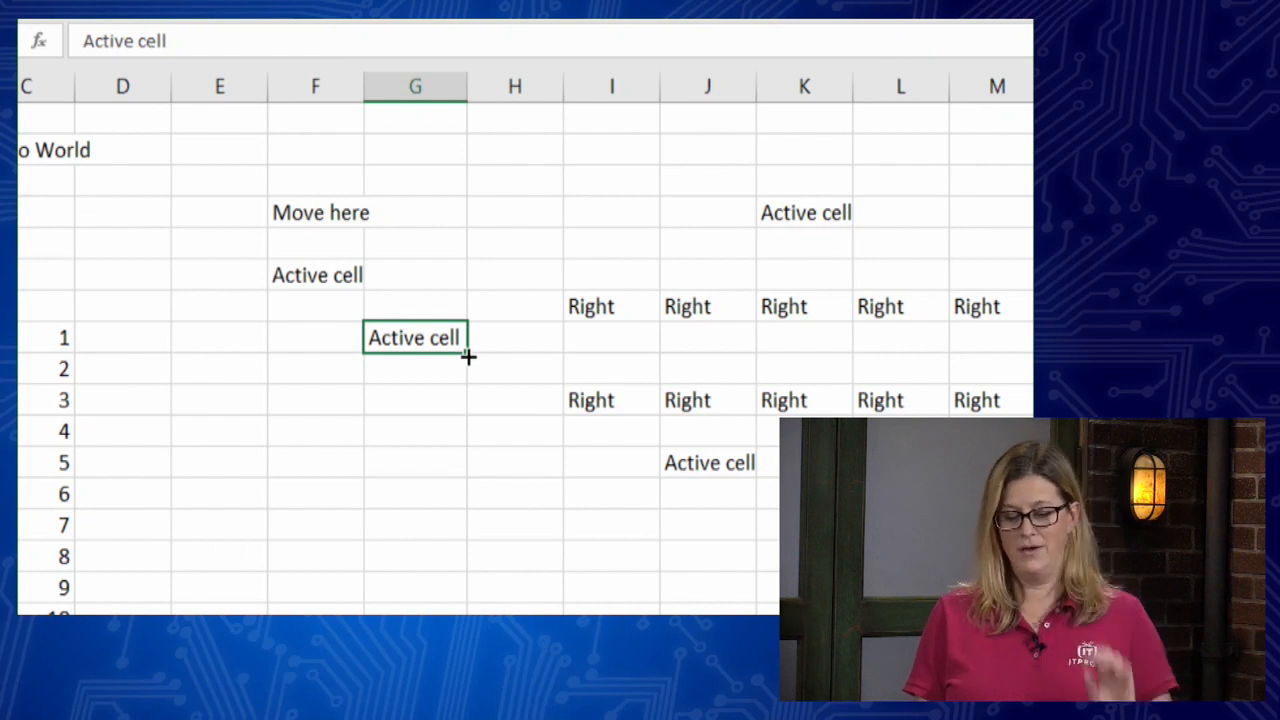
left_click_drag(468, 356, 471, 469)
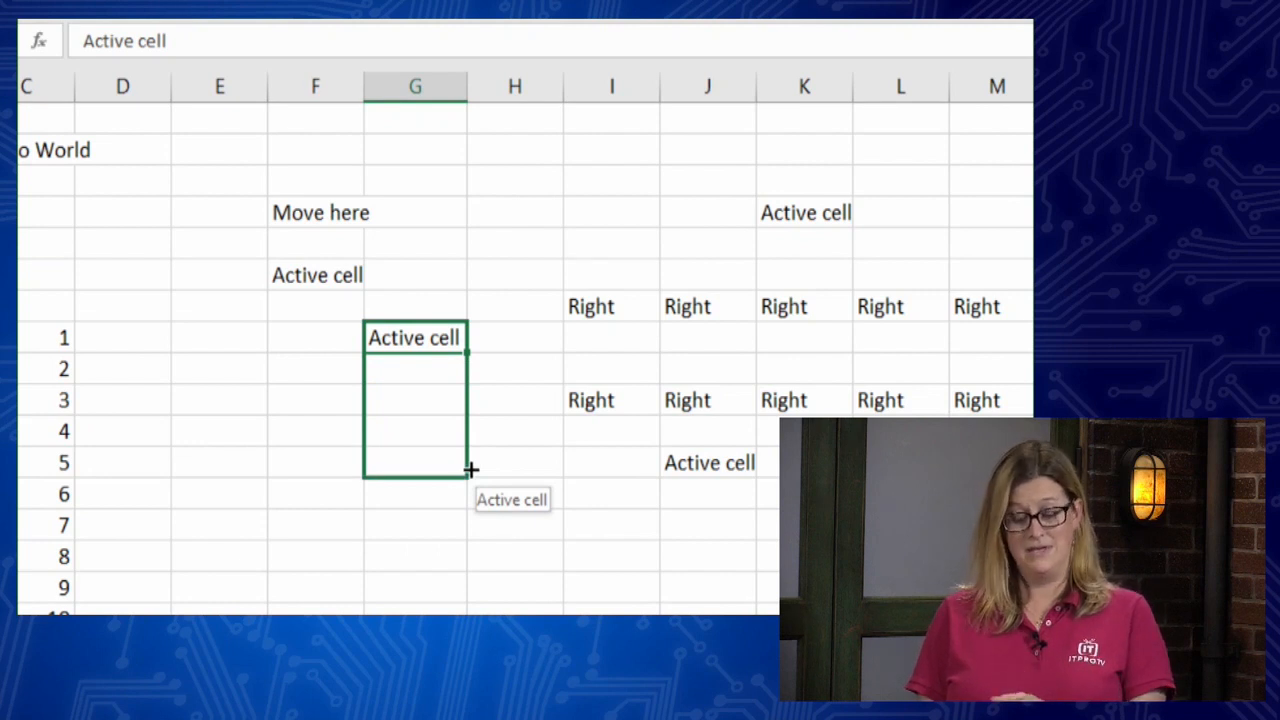
left_click_drag(471, 469, 471, 469)
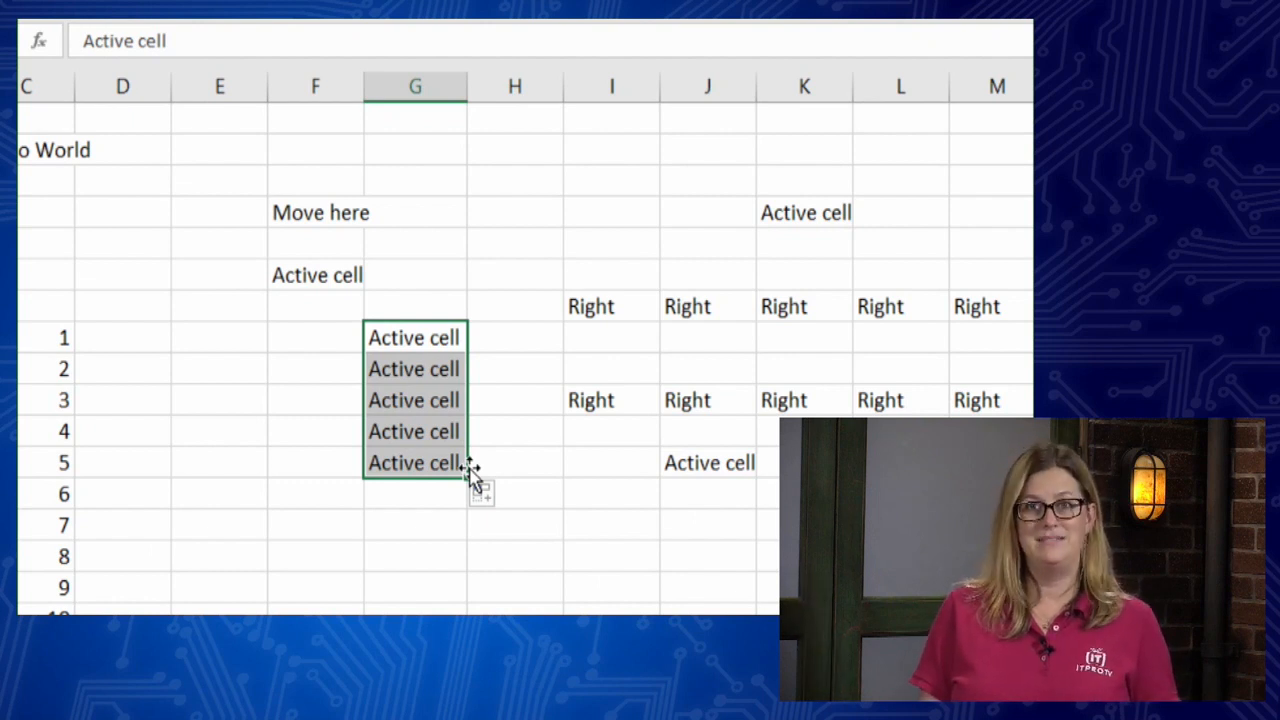
left_click(352, 214)
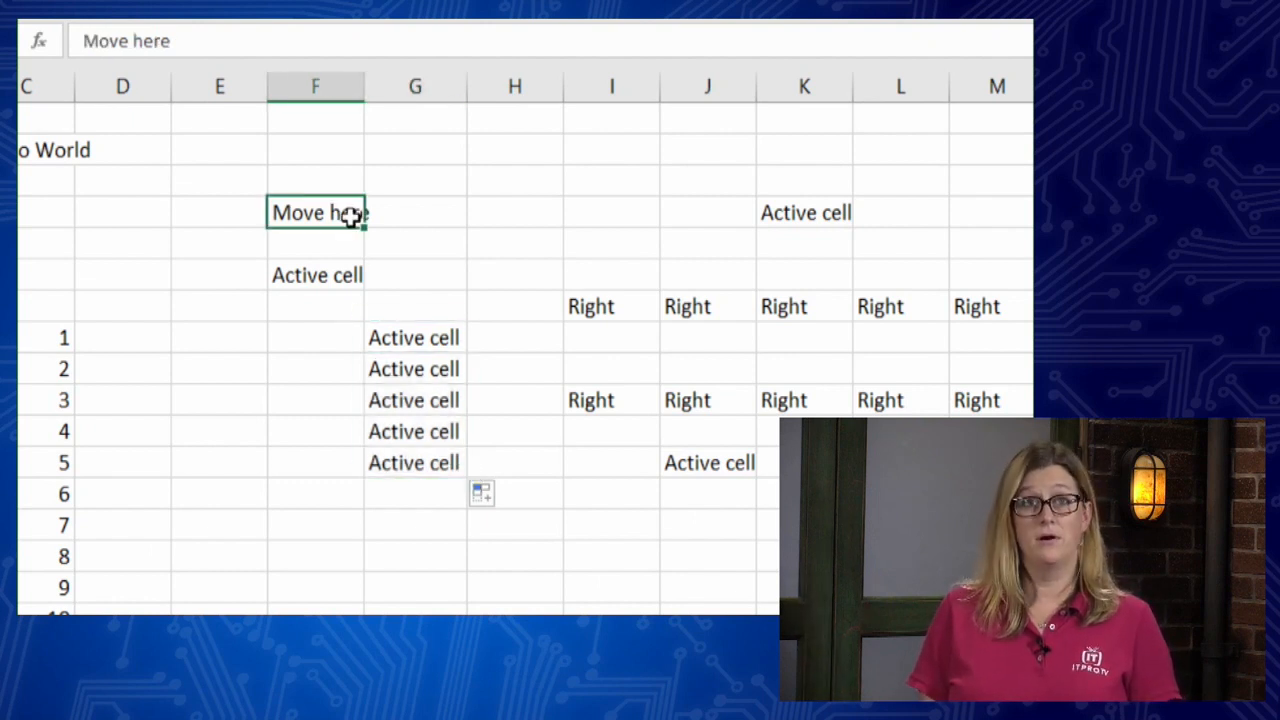
left_click_drag(366, 225, 628, 228)
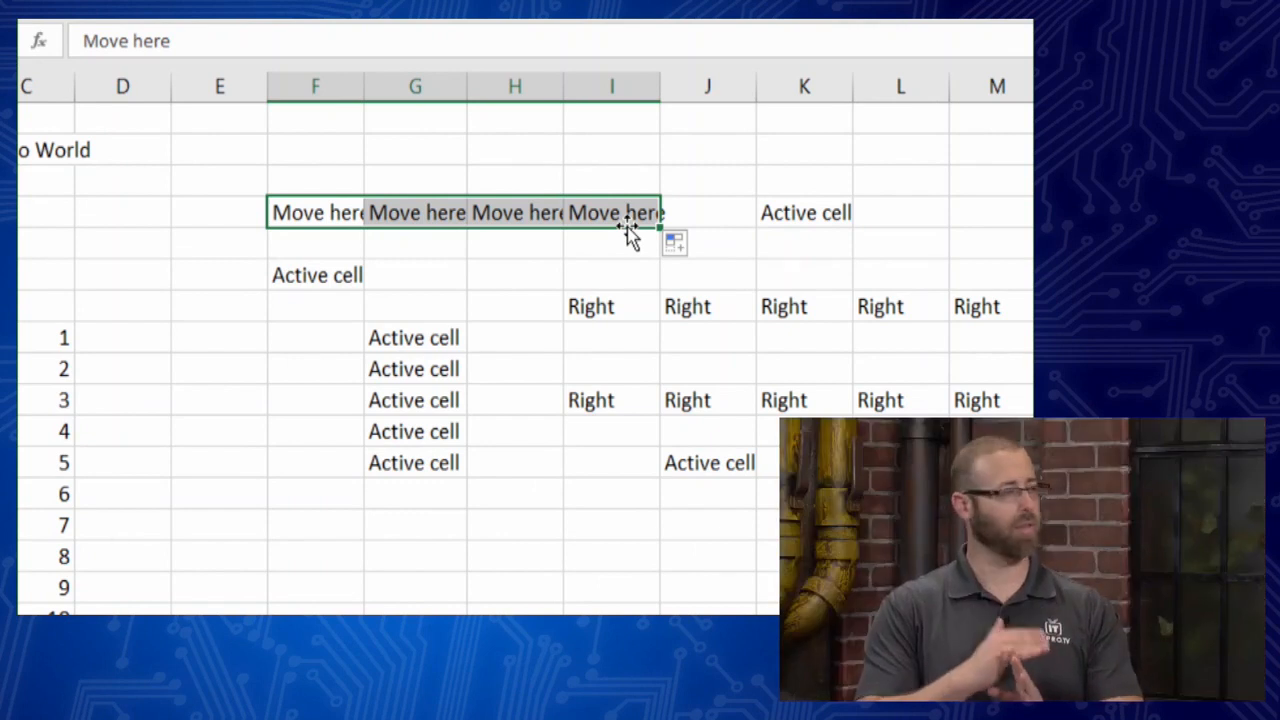
- Fill the range G8:G12 across one column into H8:H12
left_click(300, 278)
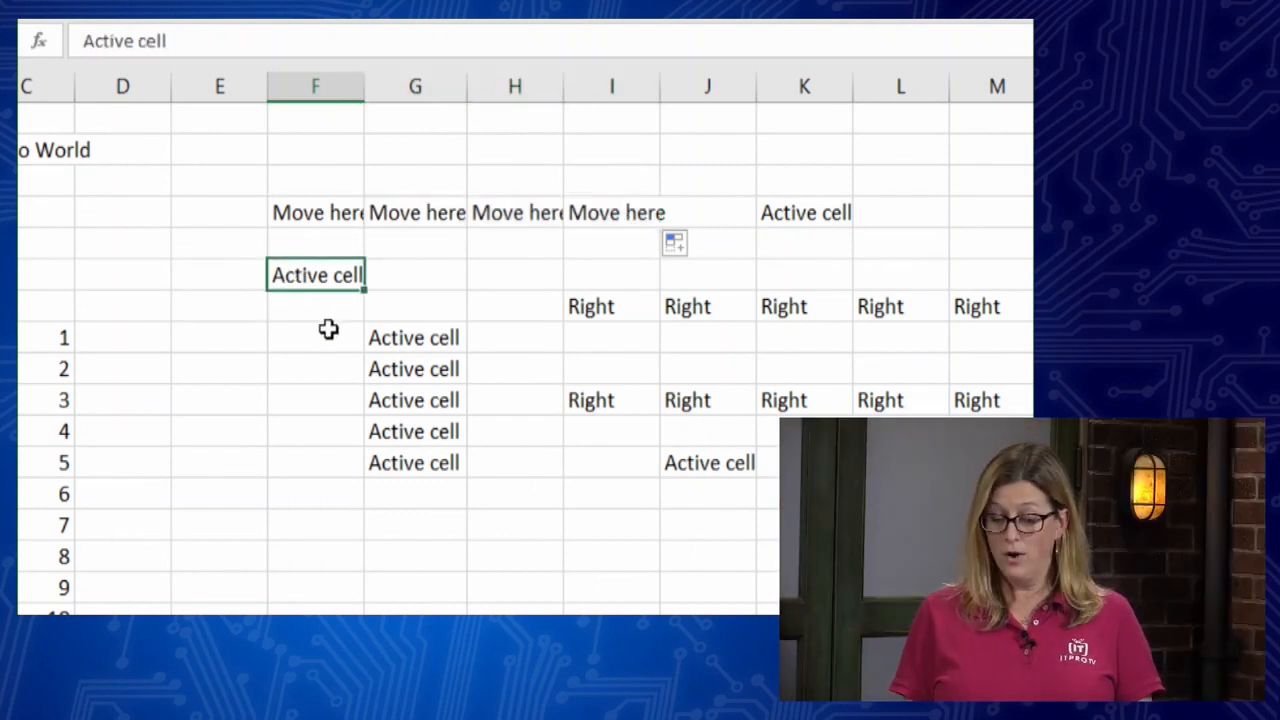
left_click_drag(400, 337, 422, 450)
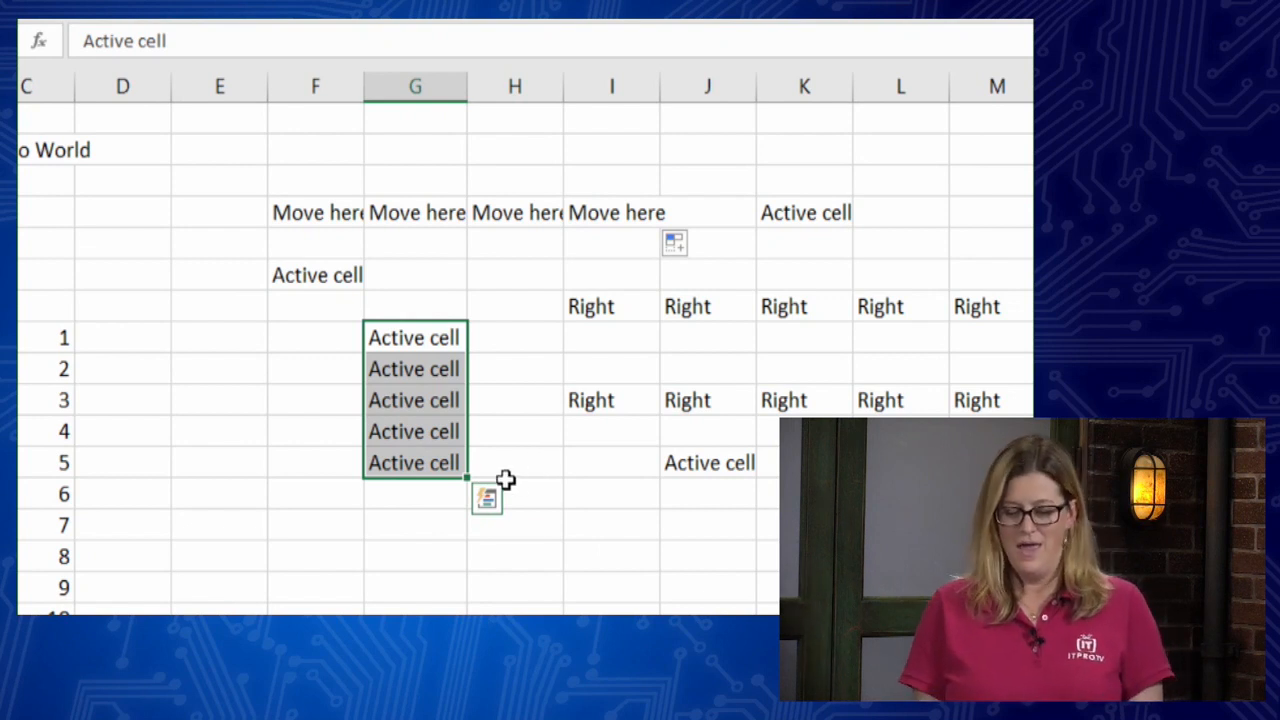
left_click_drag(466, 478, 541, 480)
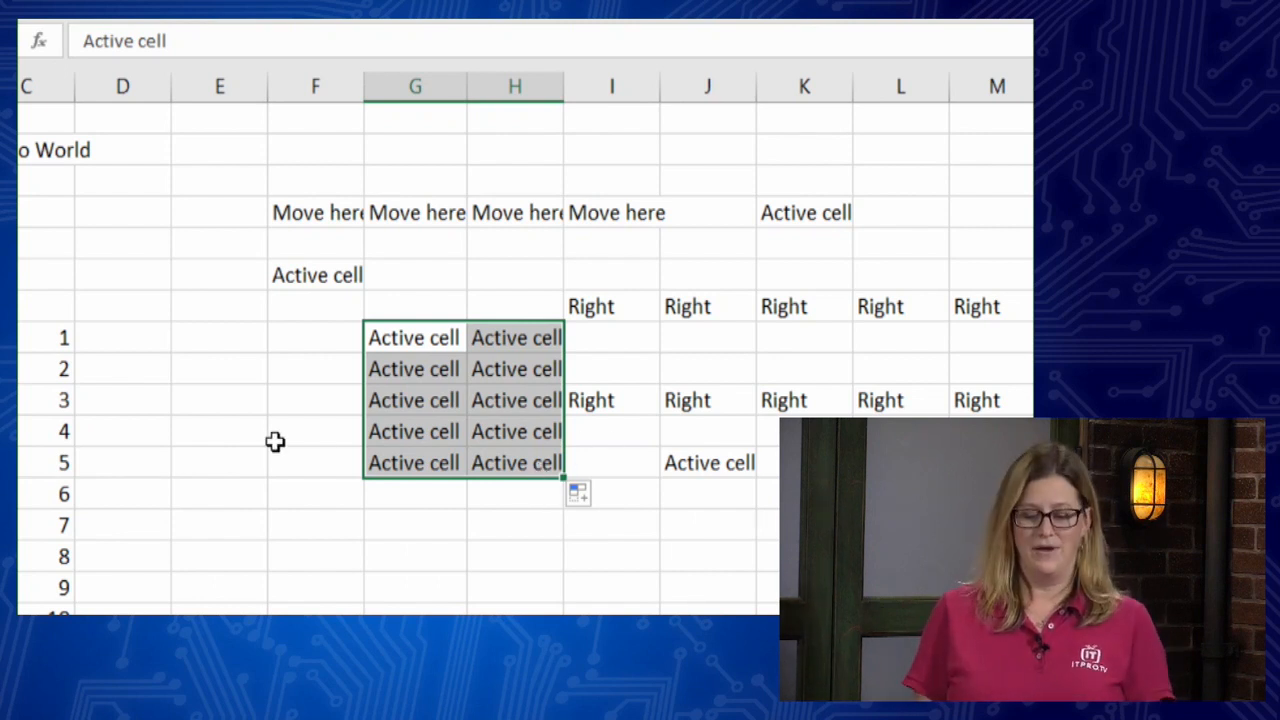
left_click(218, 377)
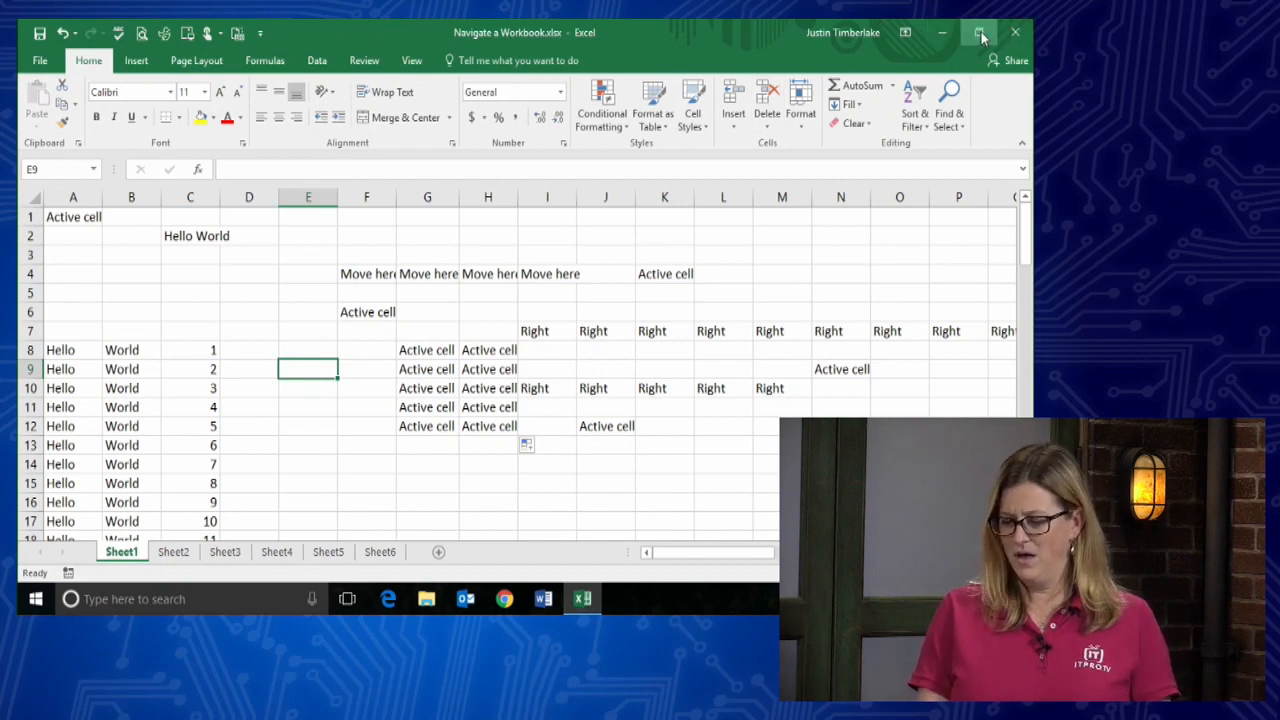
- Create a new blank workbook
left_click(943, 33)
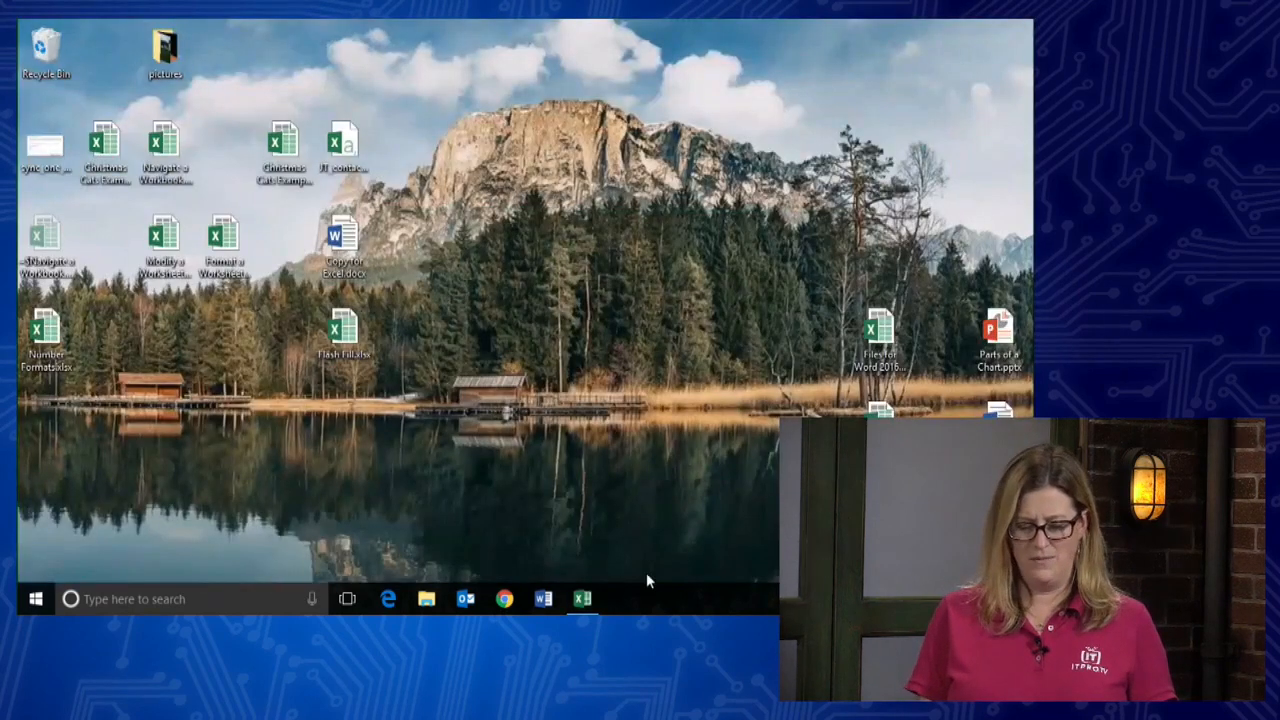
left_click(580, 600)
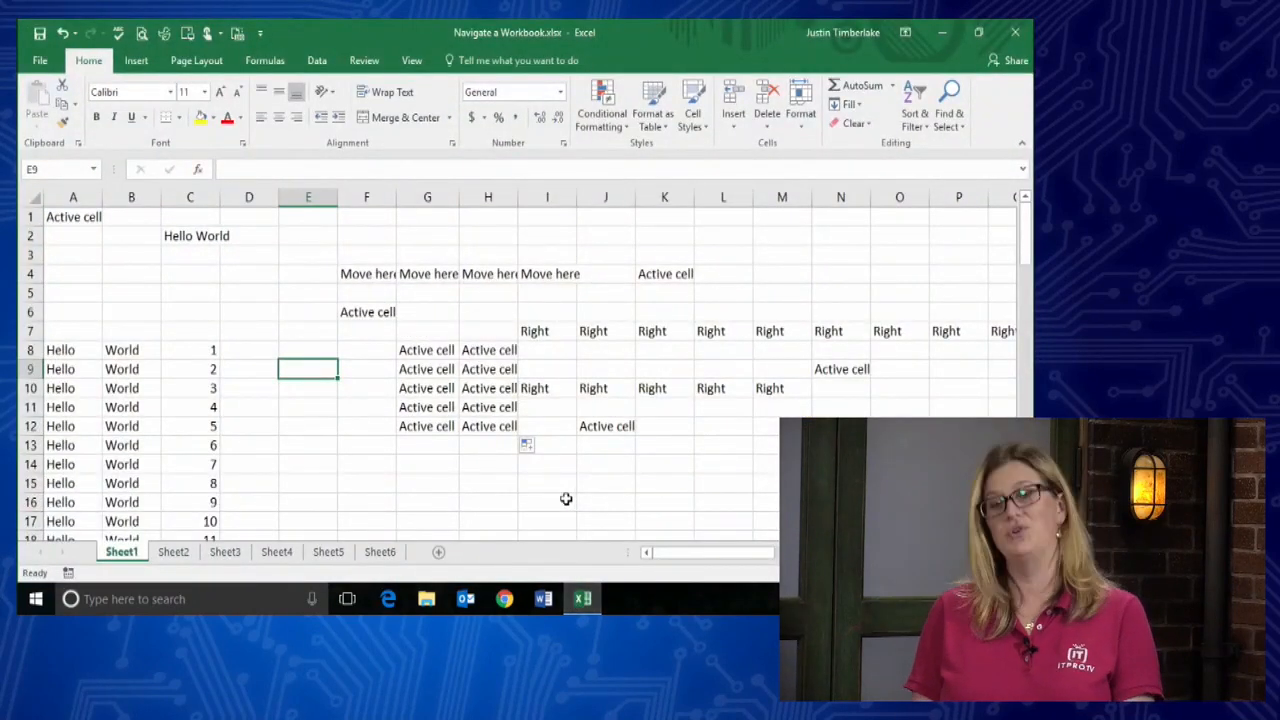
key("ctrl+n")
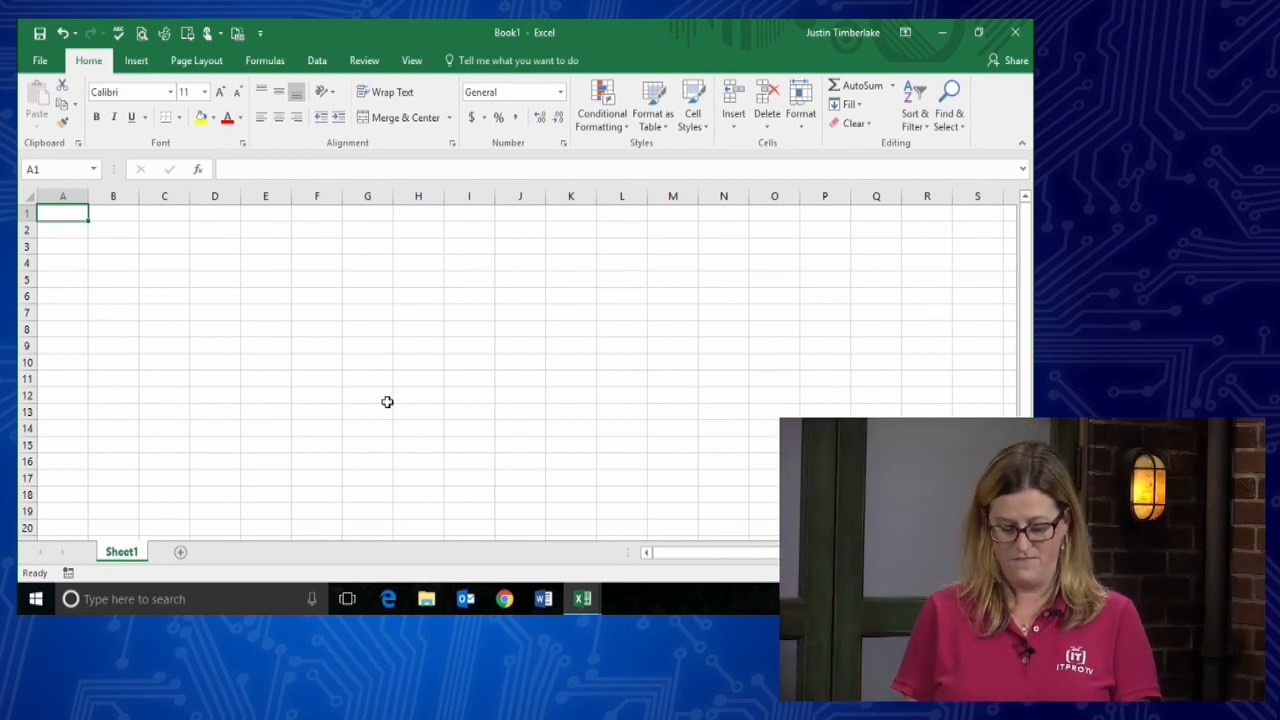
- Enter Monday in A1 and fill the day series down through A16
type("Monday")
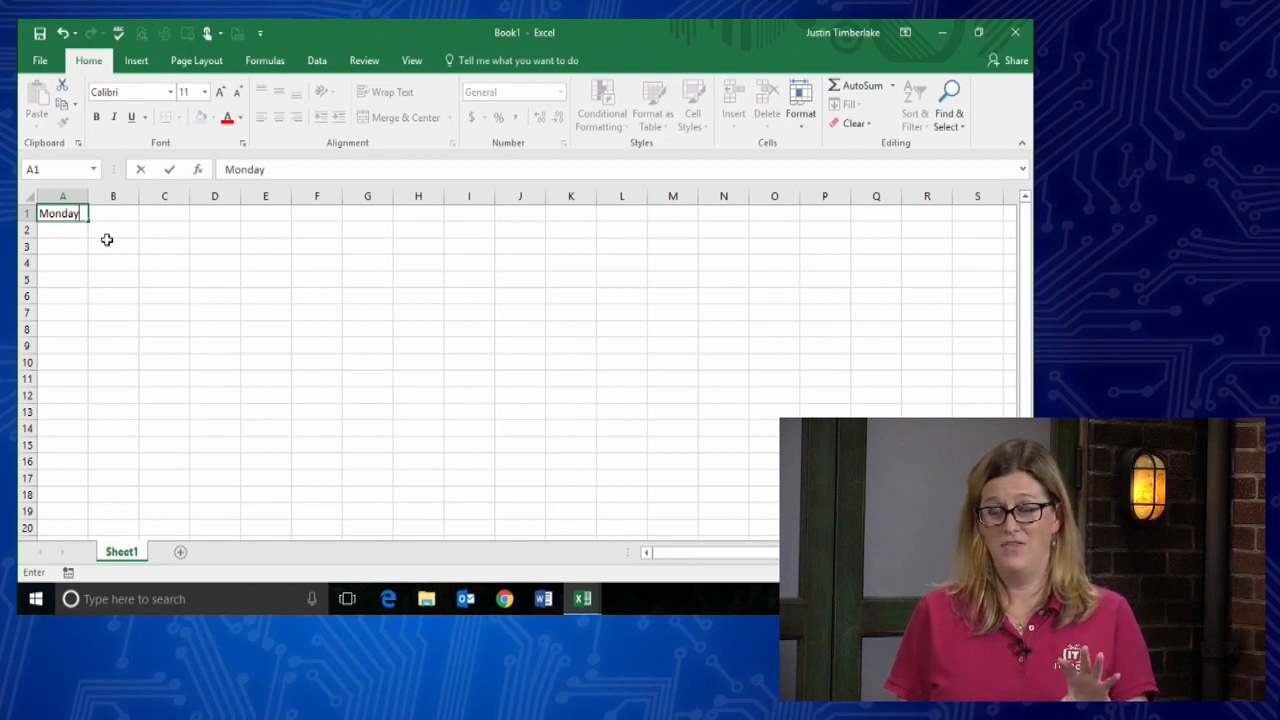
key("ctrl+Return")
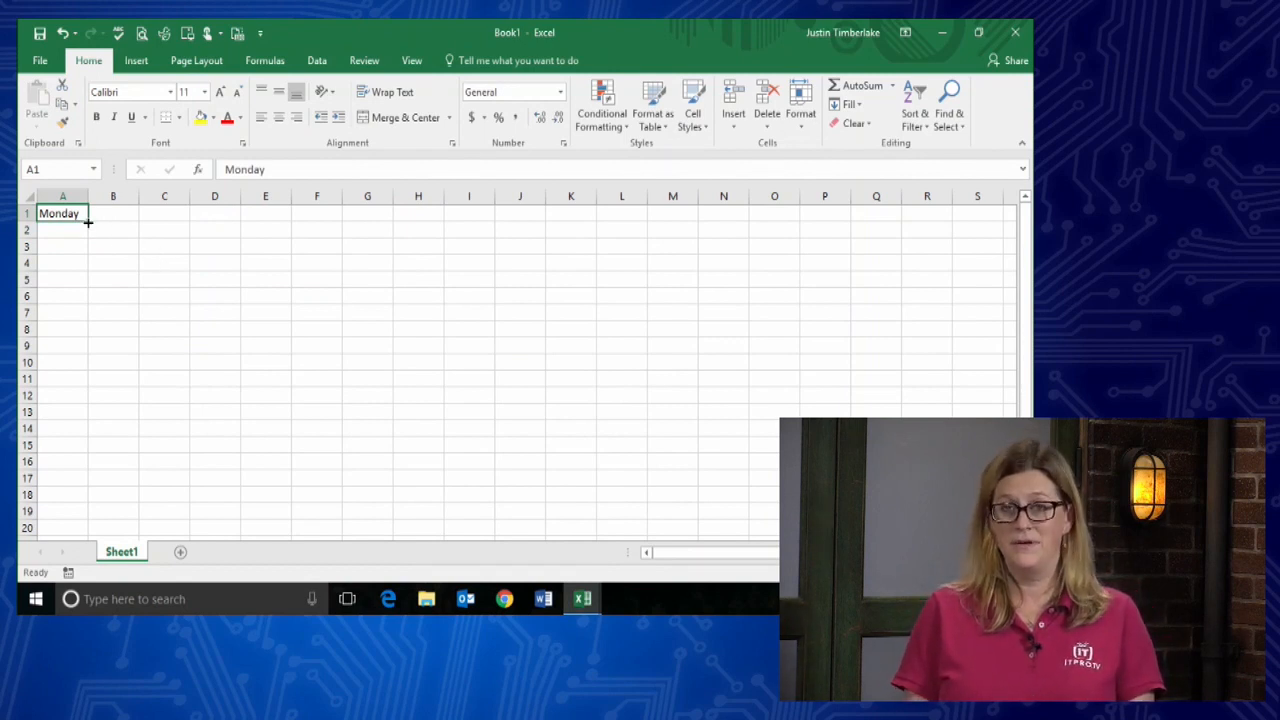
left_click_drag(88, 222, 104, 470)
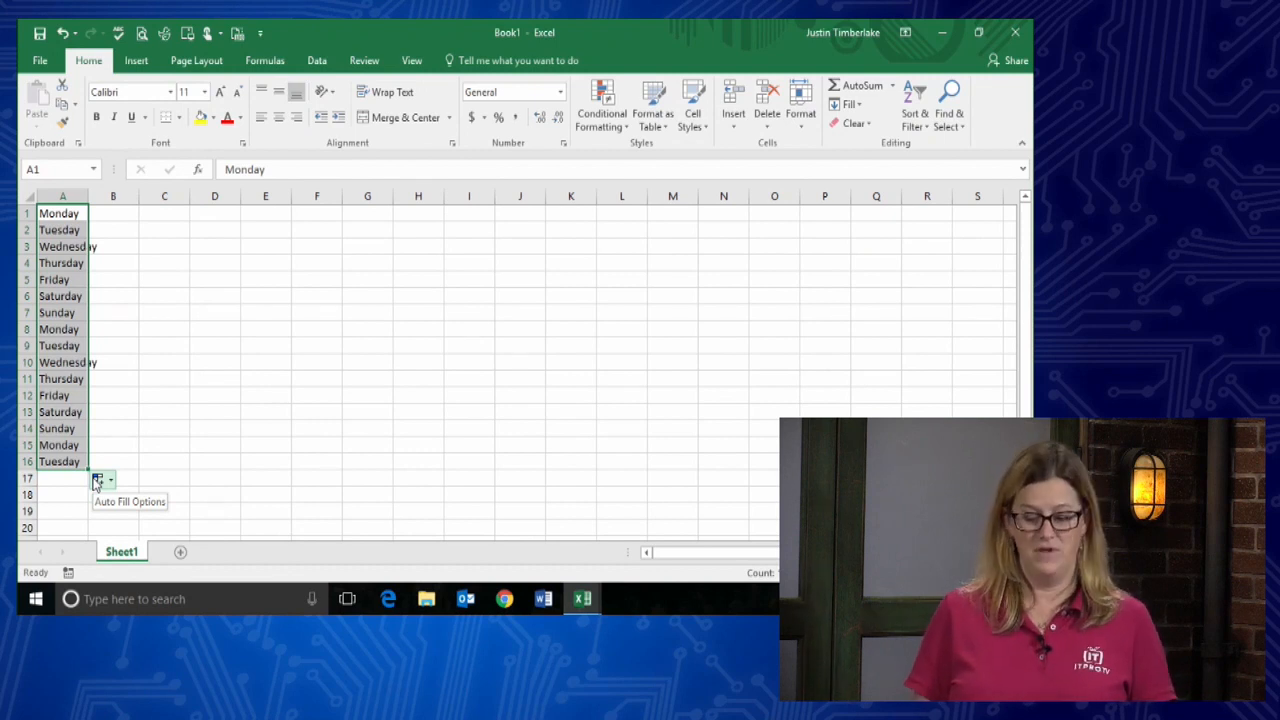
- Switch the A1:A16 fill to Copy Cells, and finally to Fill Weekdays
left_click(101, 482)
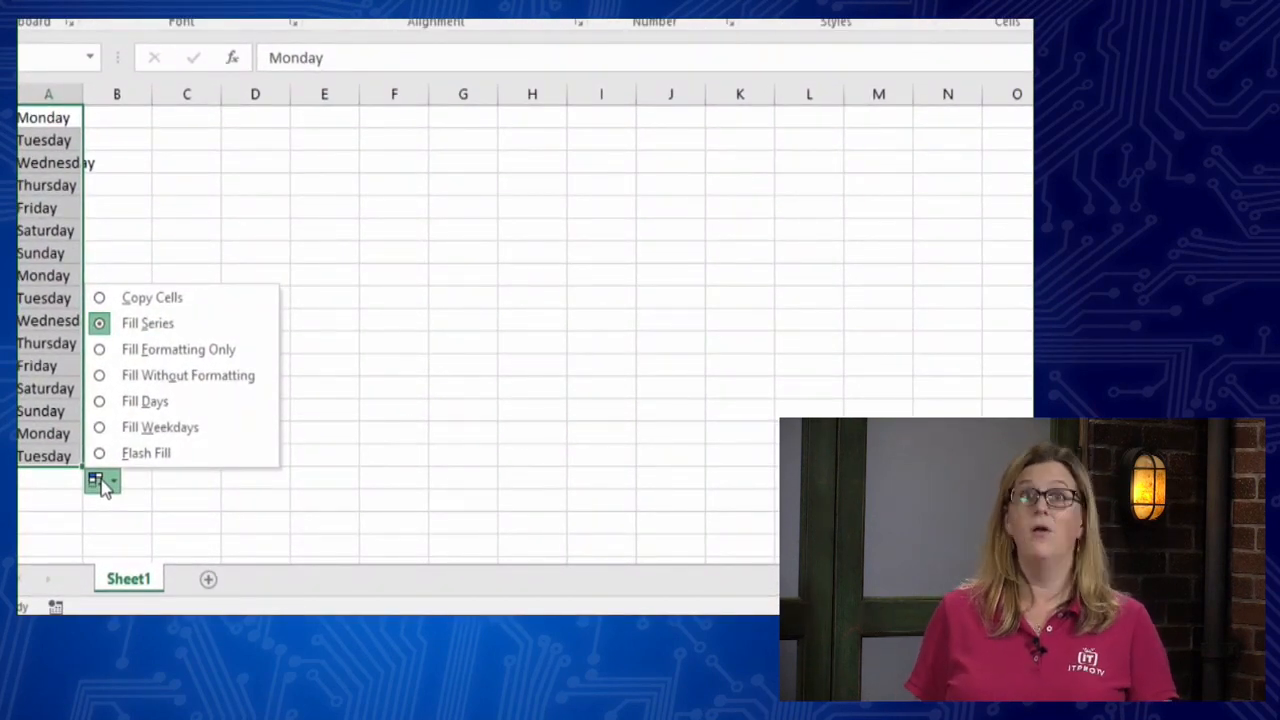
left_click(124, 300)
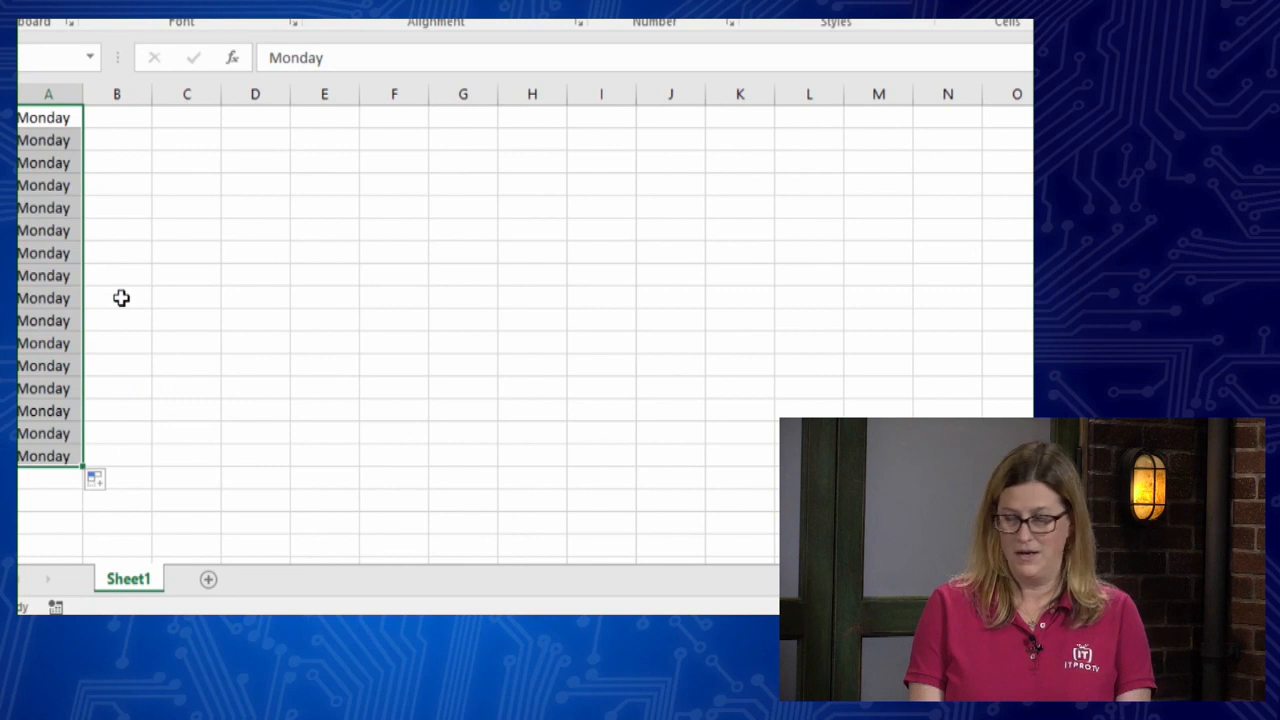
left_click(110, 476)
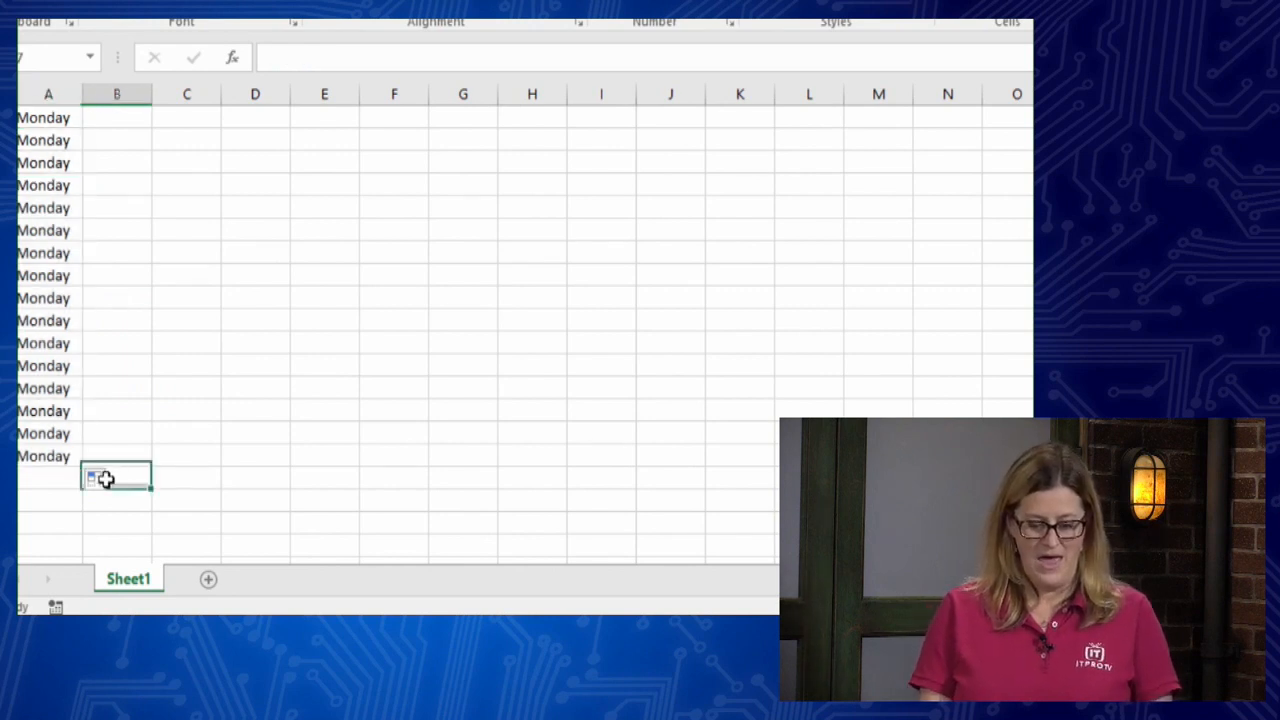
left_click(106, 482)
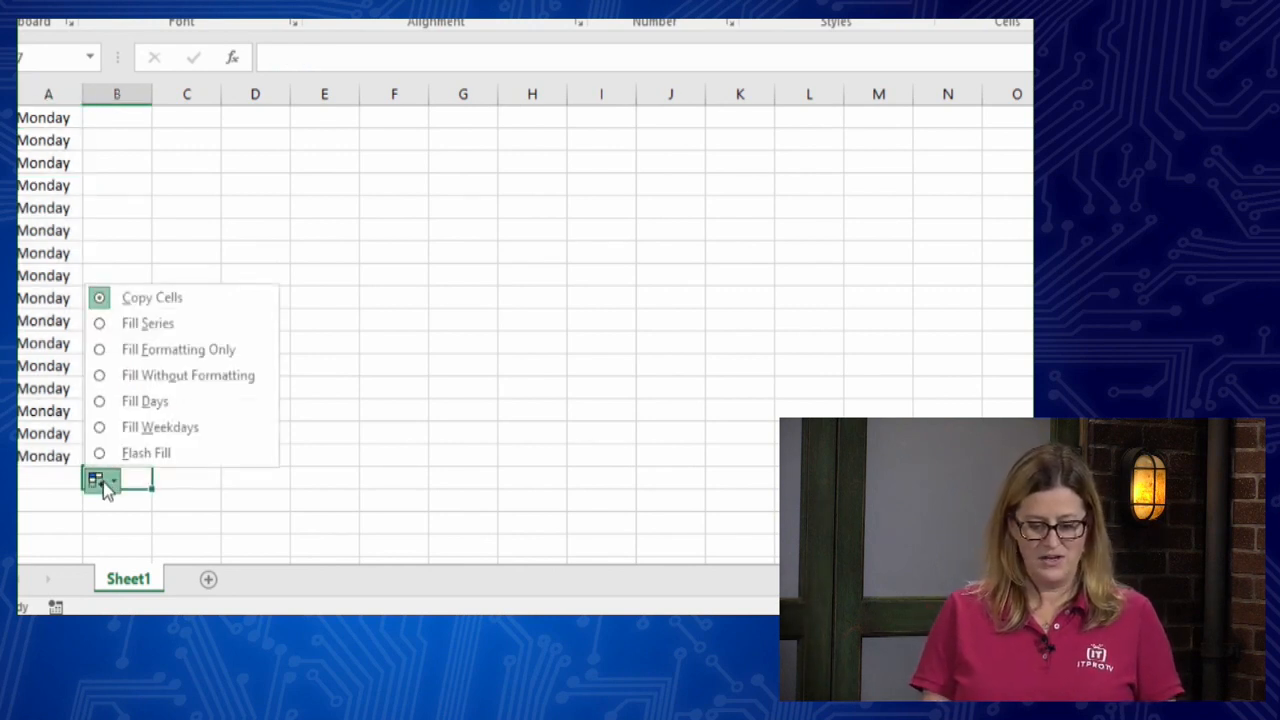
left_click(118, 428)
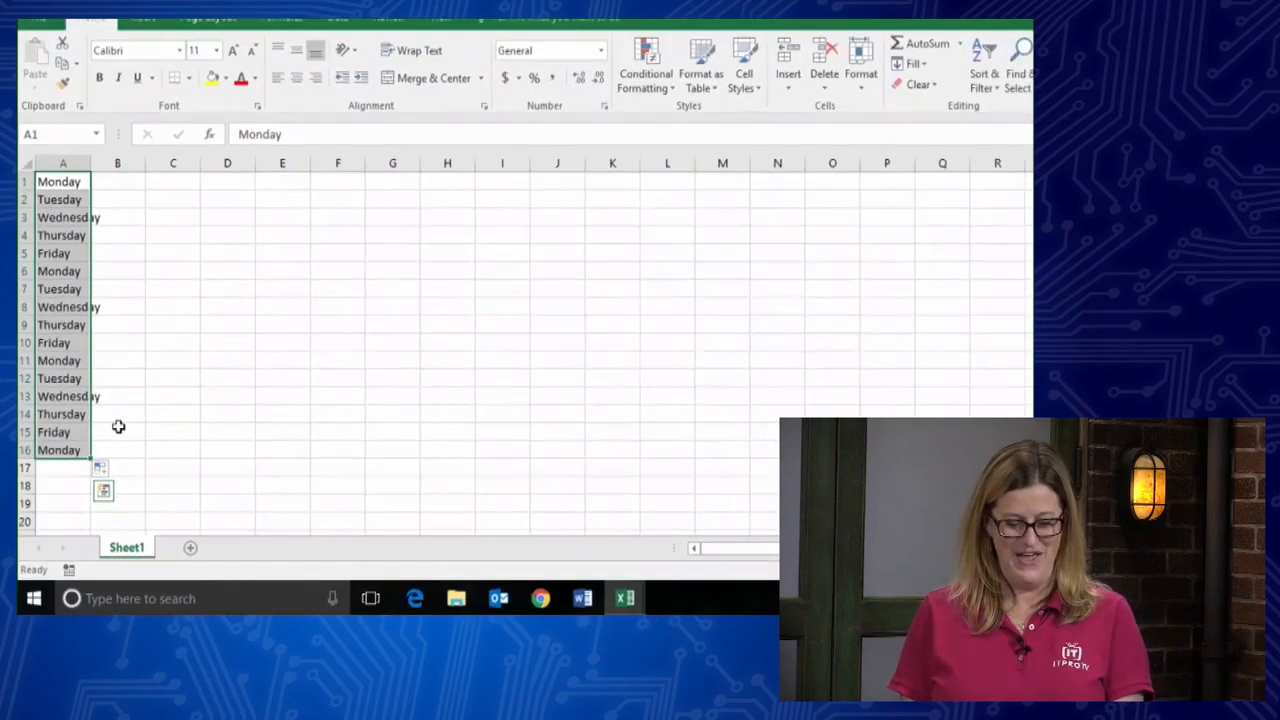
left_click(94, 479)
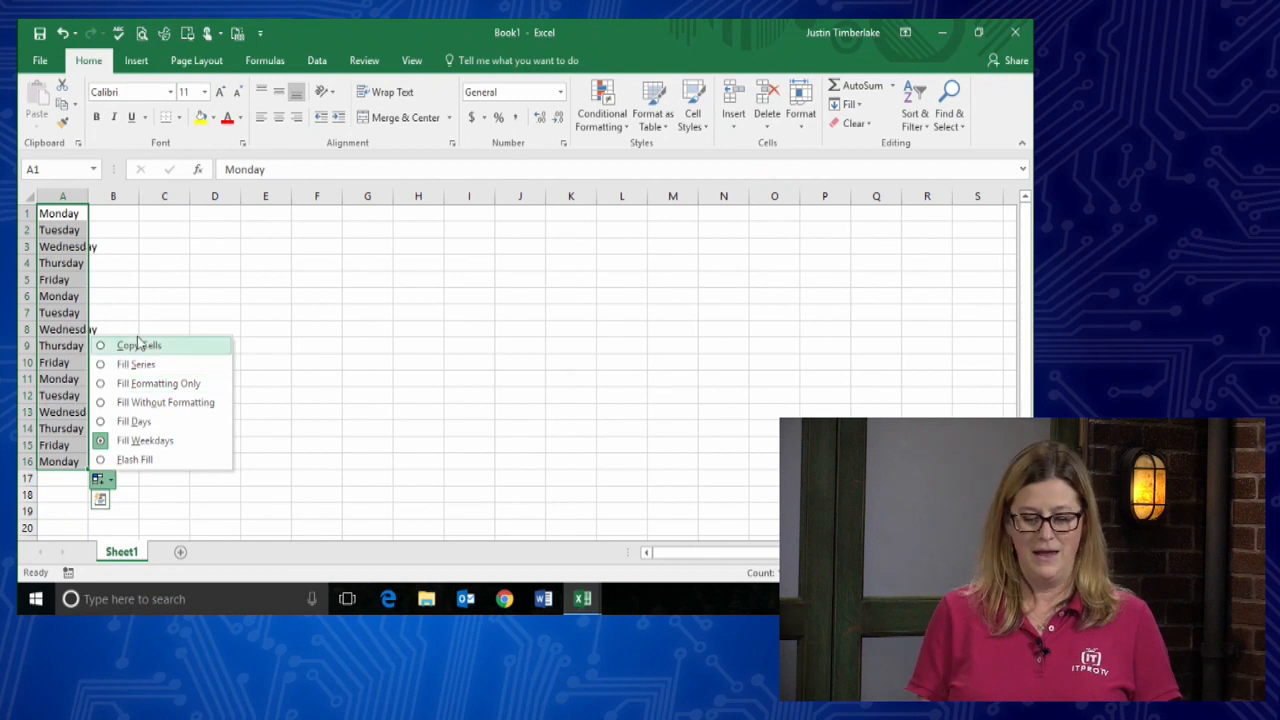
- Enter WED in D2 and fill the abbreviated day series across through K2
left_click(212, 236)
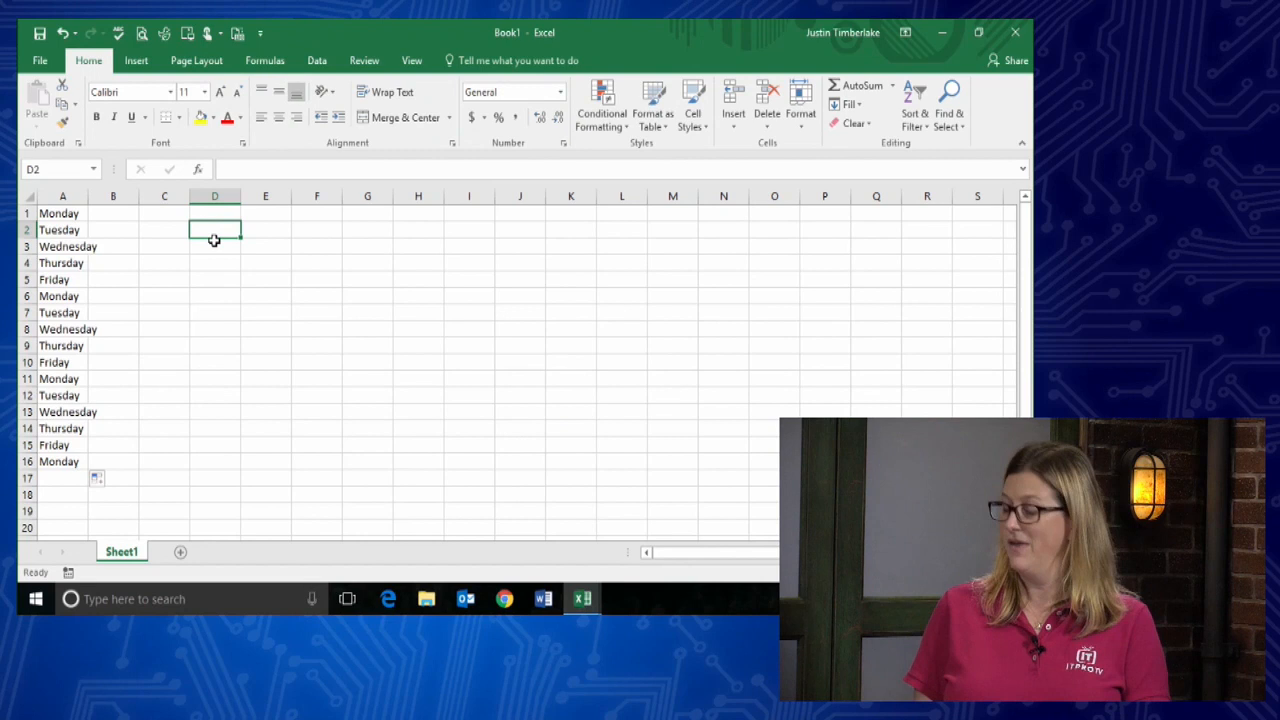
type("WED")
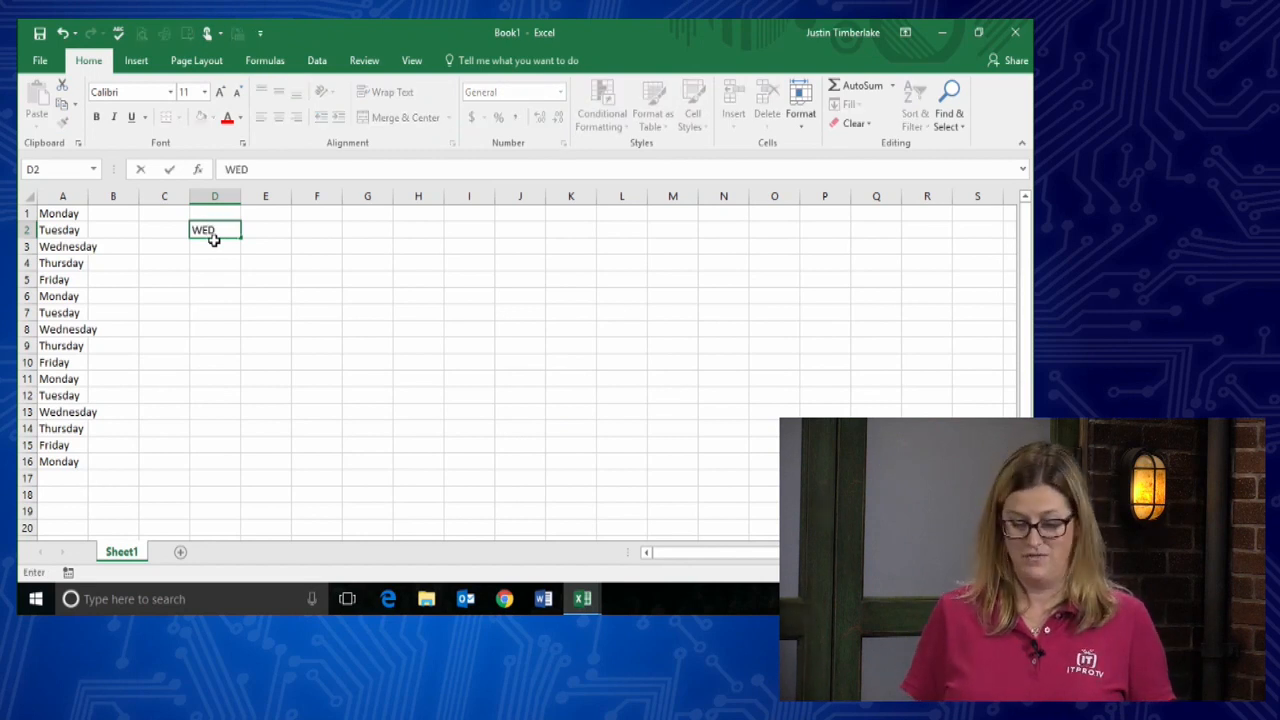
key("ctrl+Return")
left_click_drag(242, 237, 579, 235)
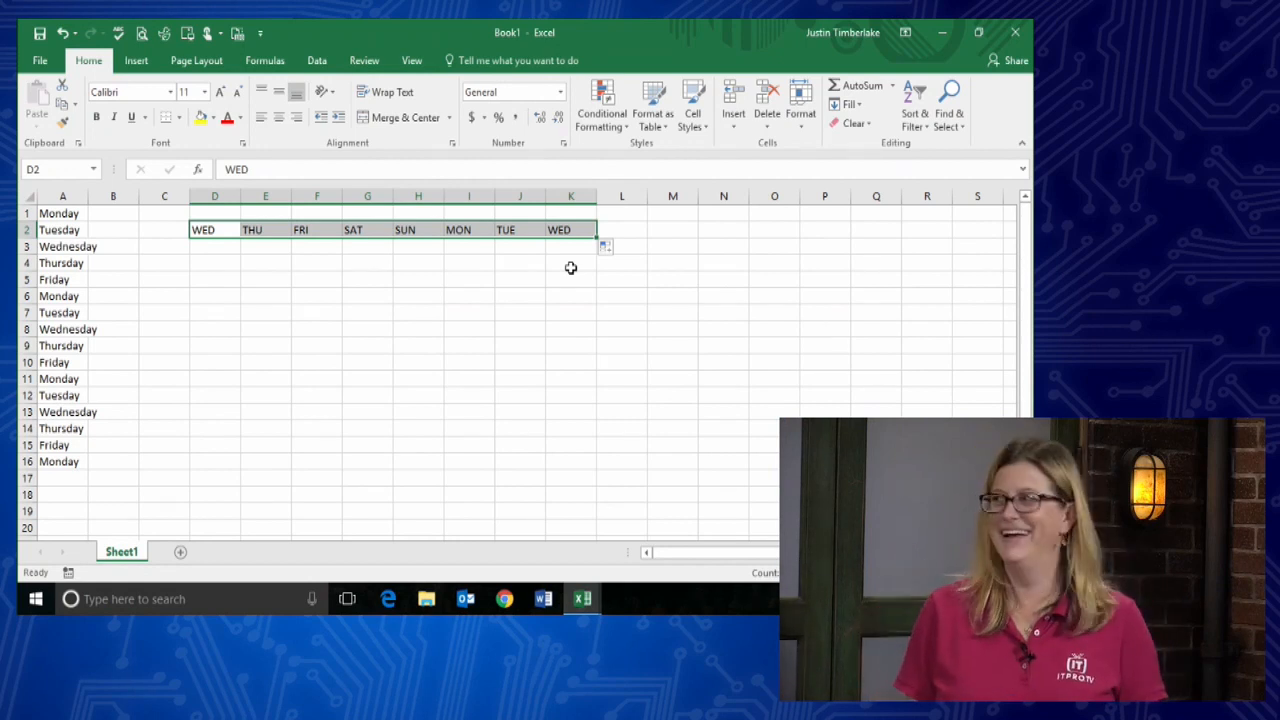
- Enter JAN in F5 and fill the abbreviated month series down through F16
left_click(328, 277)
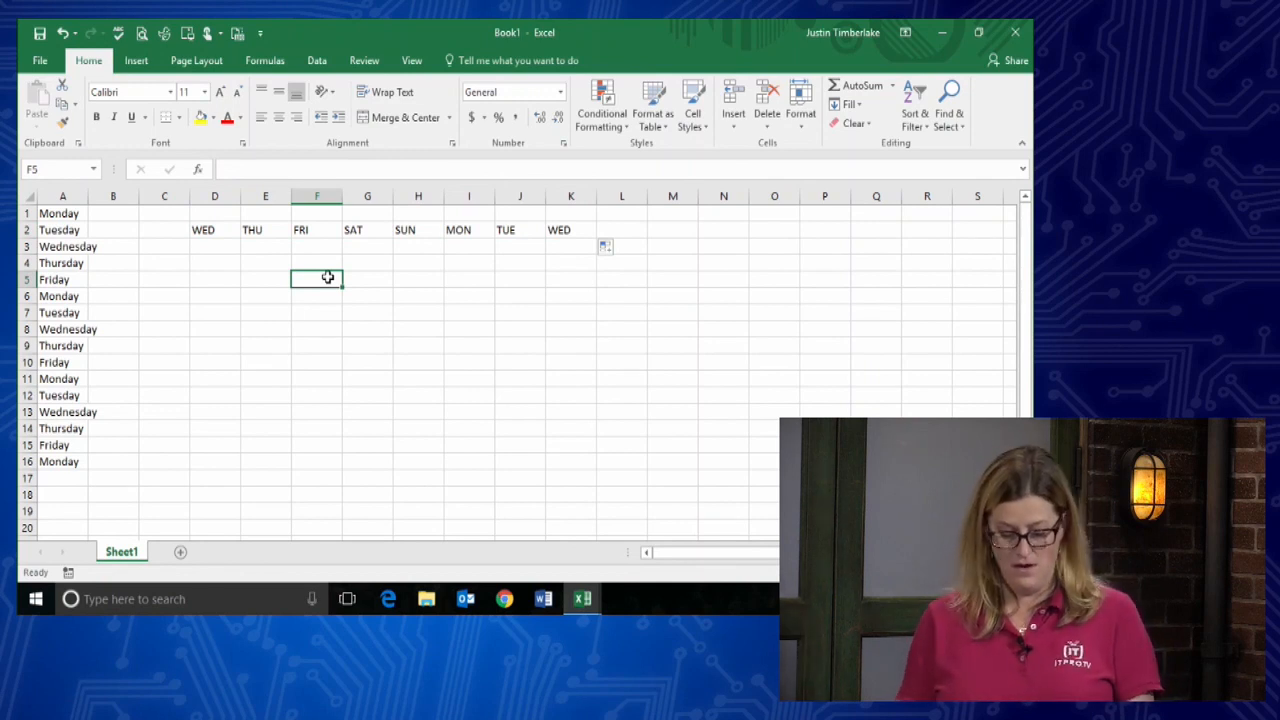
type("JAN")
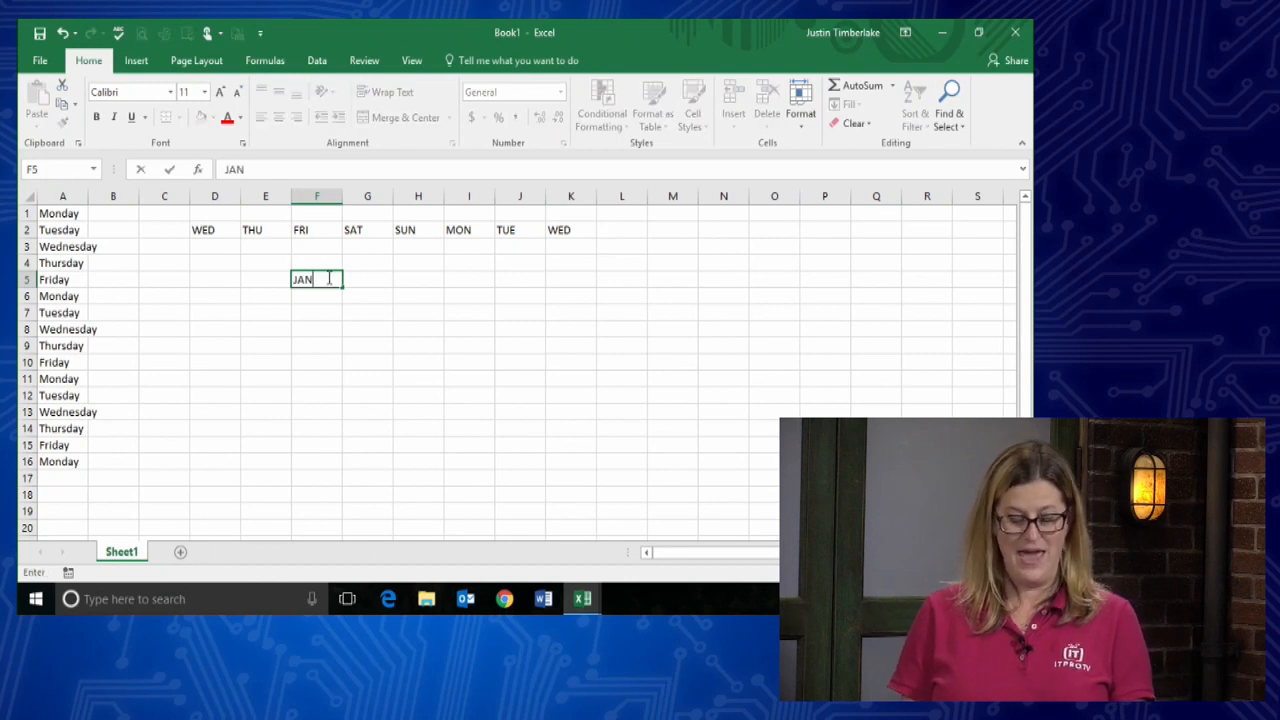
key("ctrl+Return")
left_click_drag(343, 288, 346, 462)
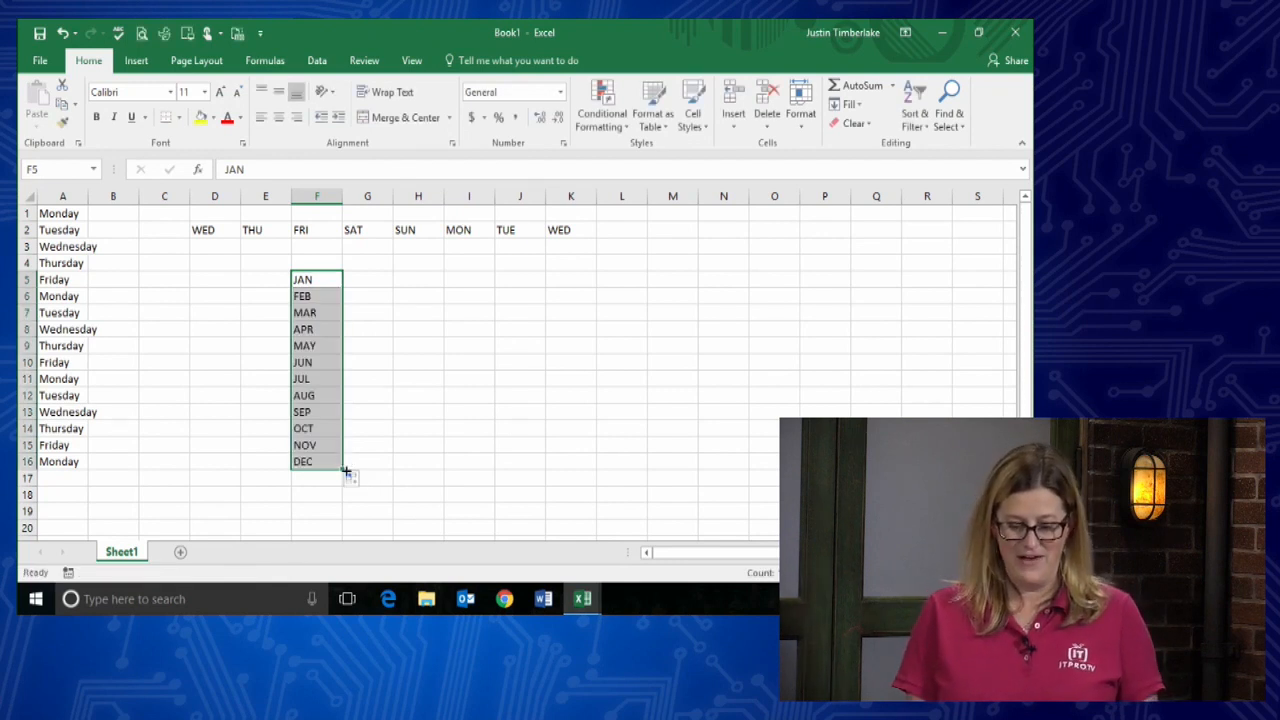
left_click(352, 481)
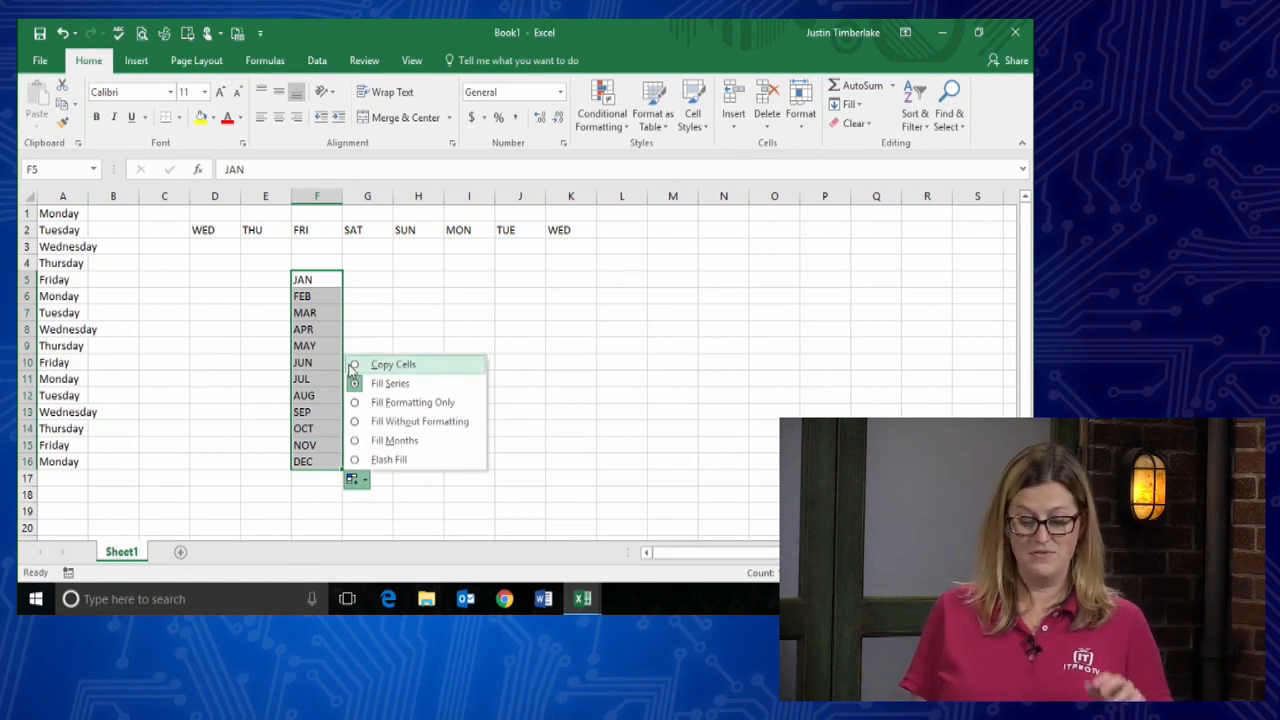
- Enter July in H6 and fill the month series across through S6
left_click(410, 297)
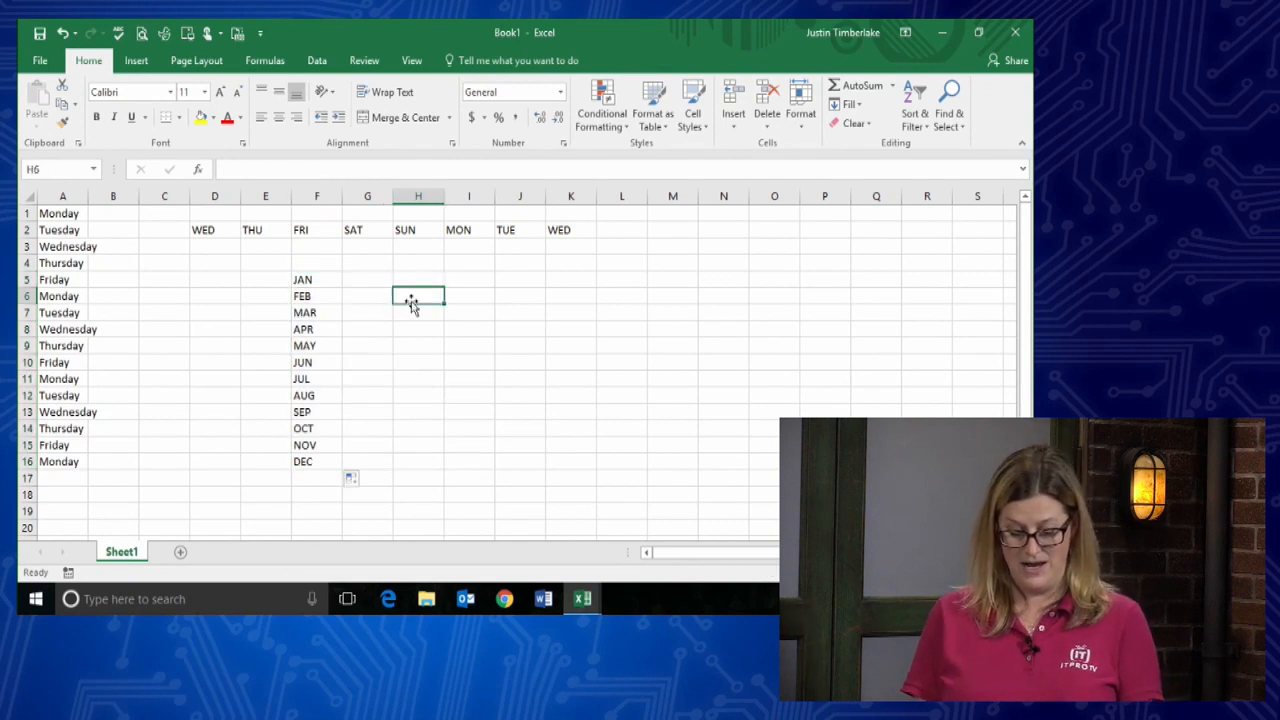
type("Juuly")
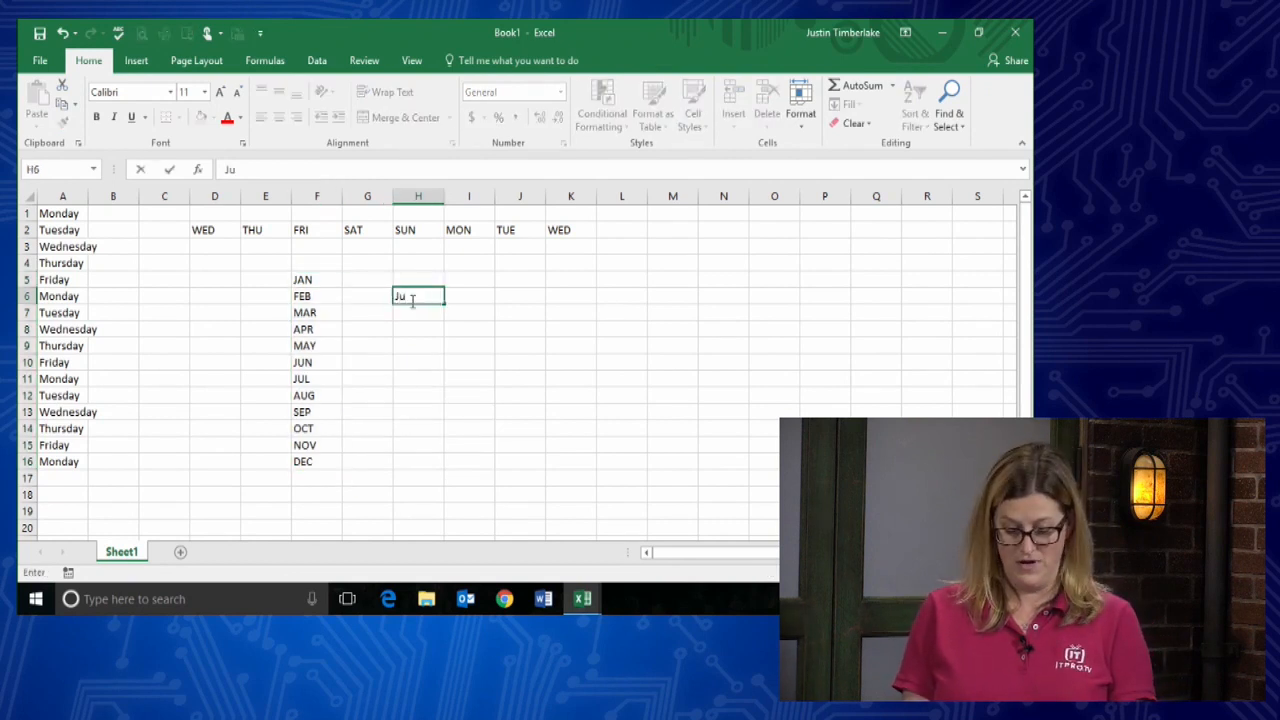
key("BackSpace")
key("BackSpace")
key("BackSpace")
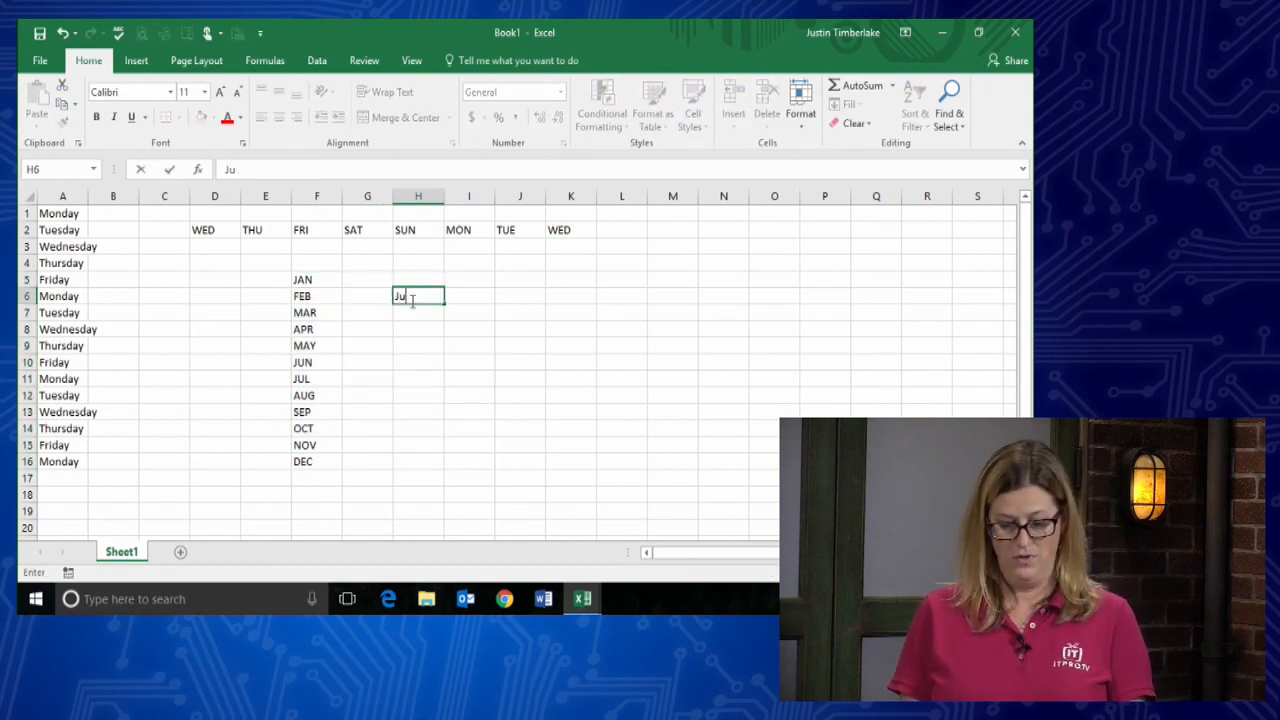
type("ly")
left_click_drag(448, 301, 991, 296)
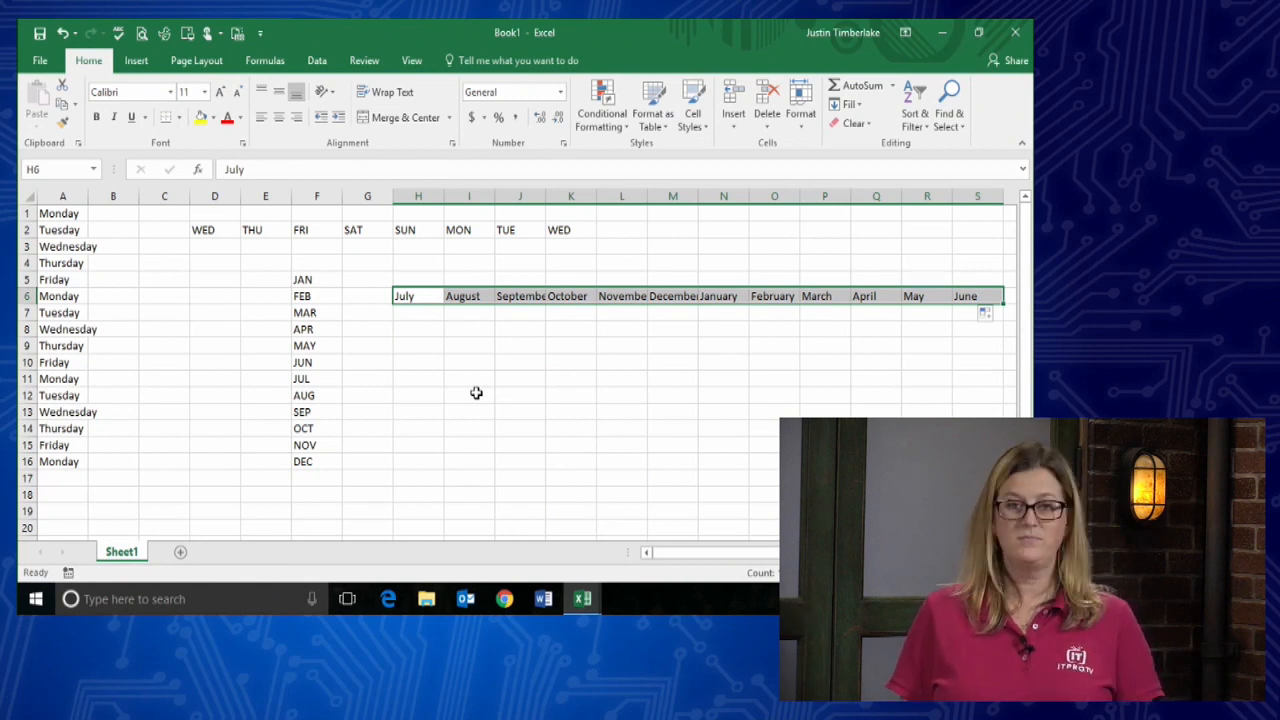
- Enter 1 in C7, fill it down through C16, and change the fill to Fill Series
left_click(185, 311)
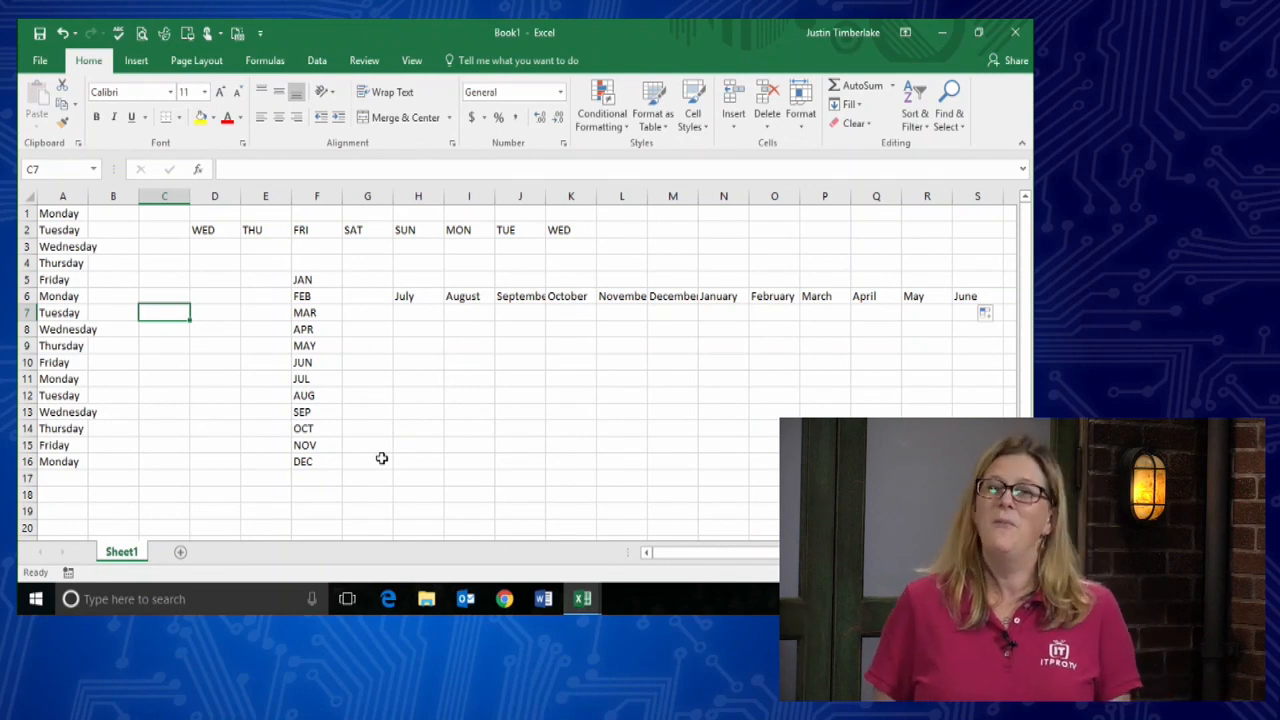
type("1")
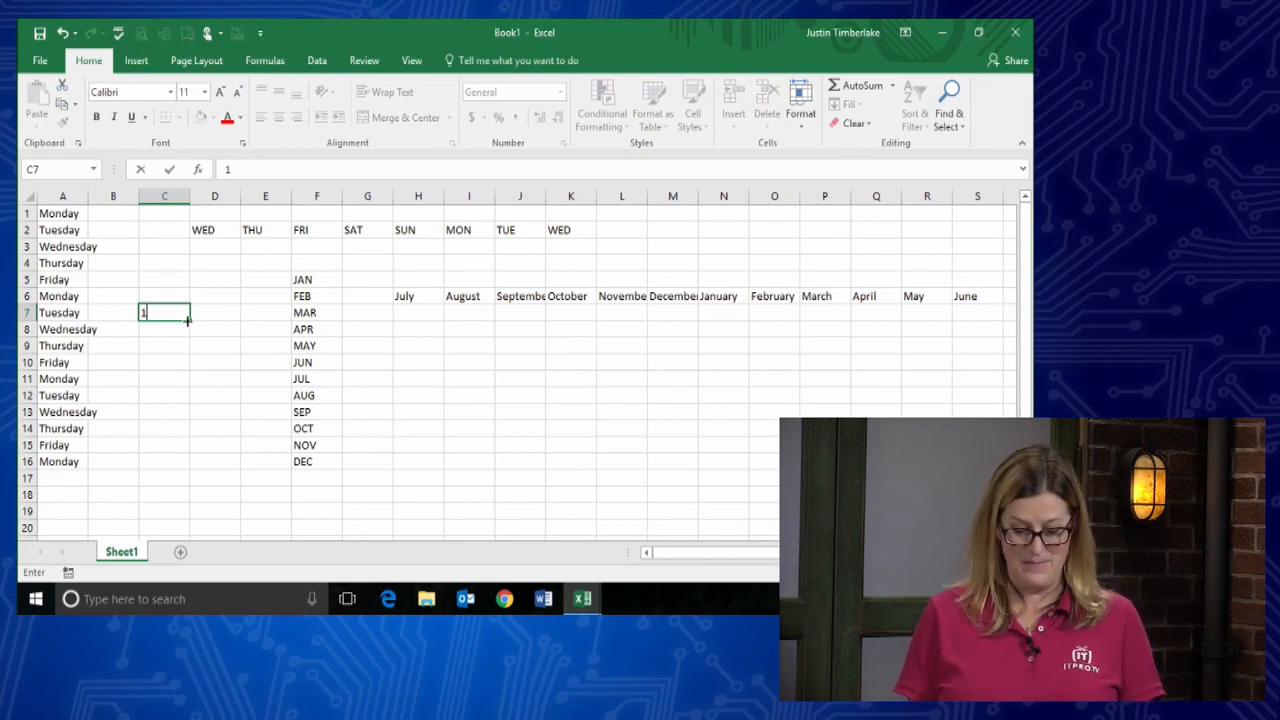
left_click_drag(189, 318, 194, 463)
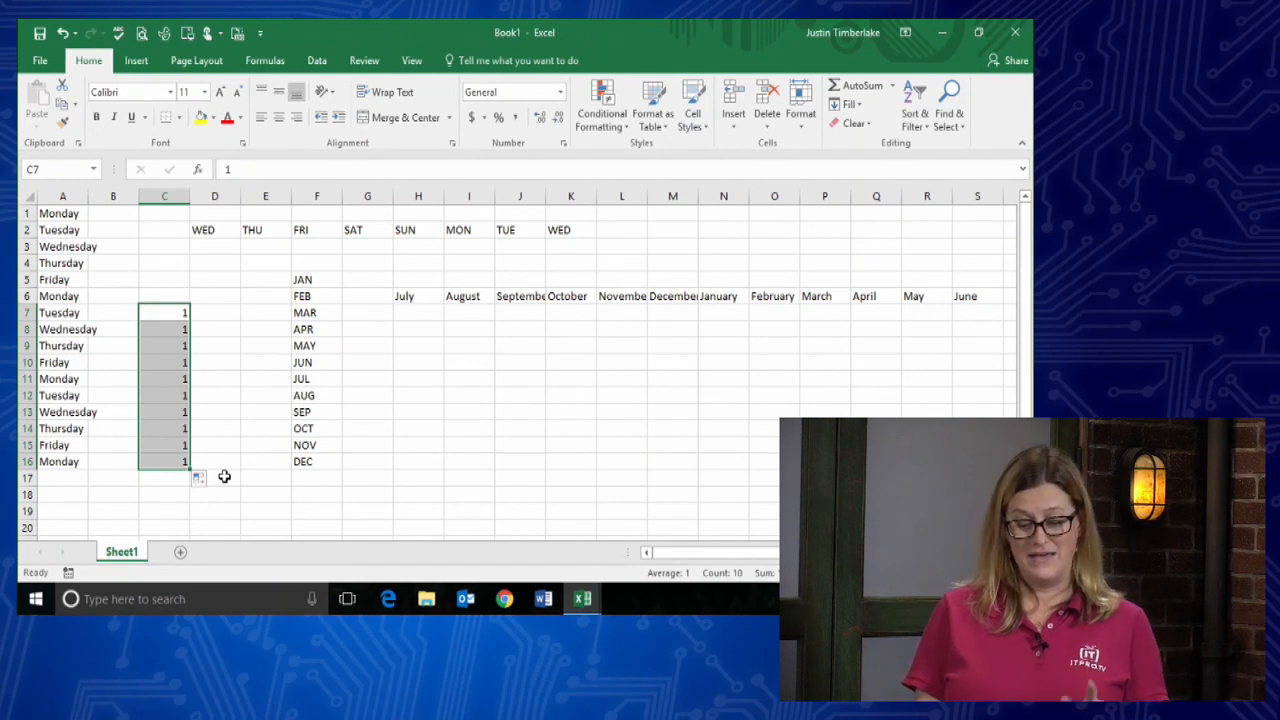
left_click(200, 480)
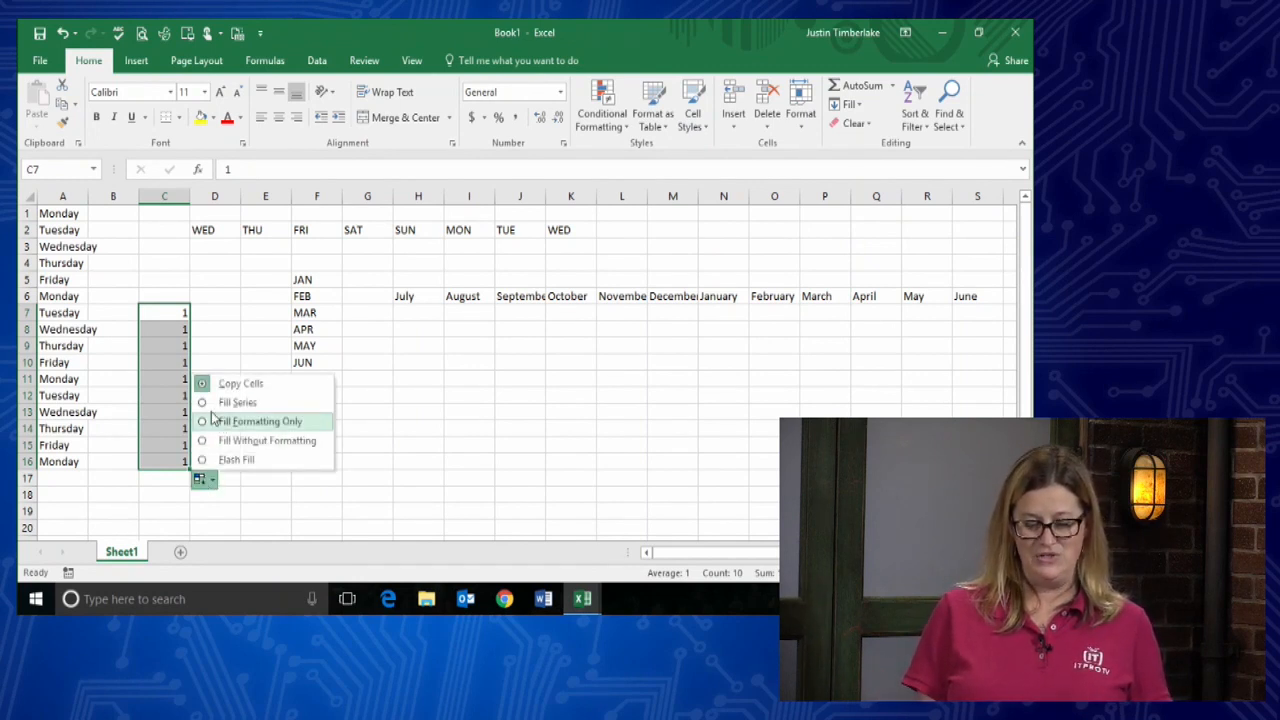
left_click(237, 402)
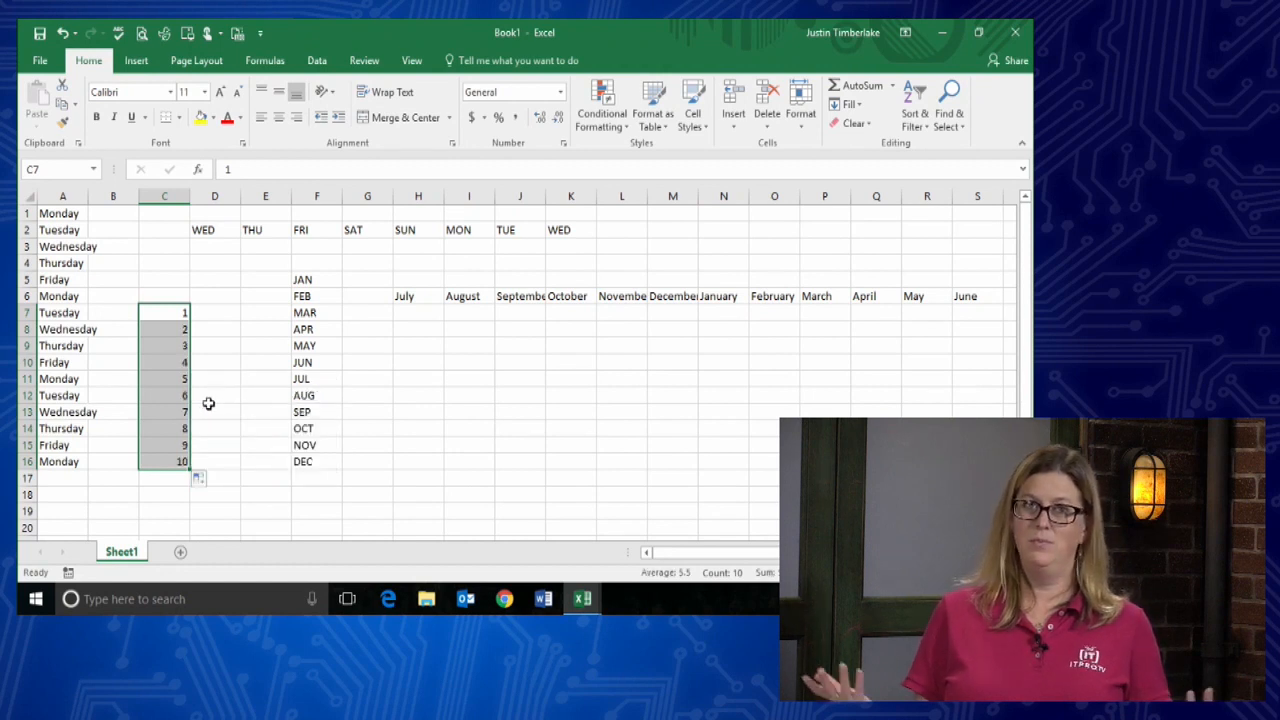
left_click(255, 398)
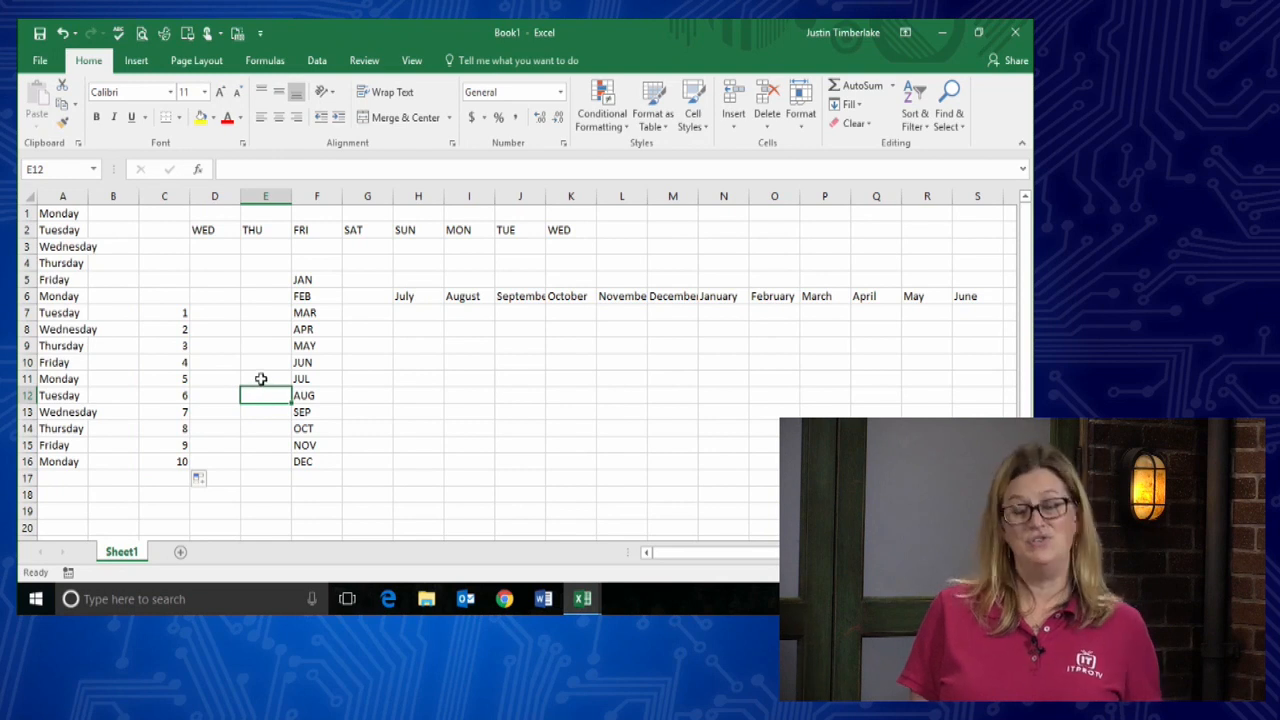
left_click(262, 314)
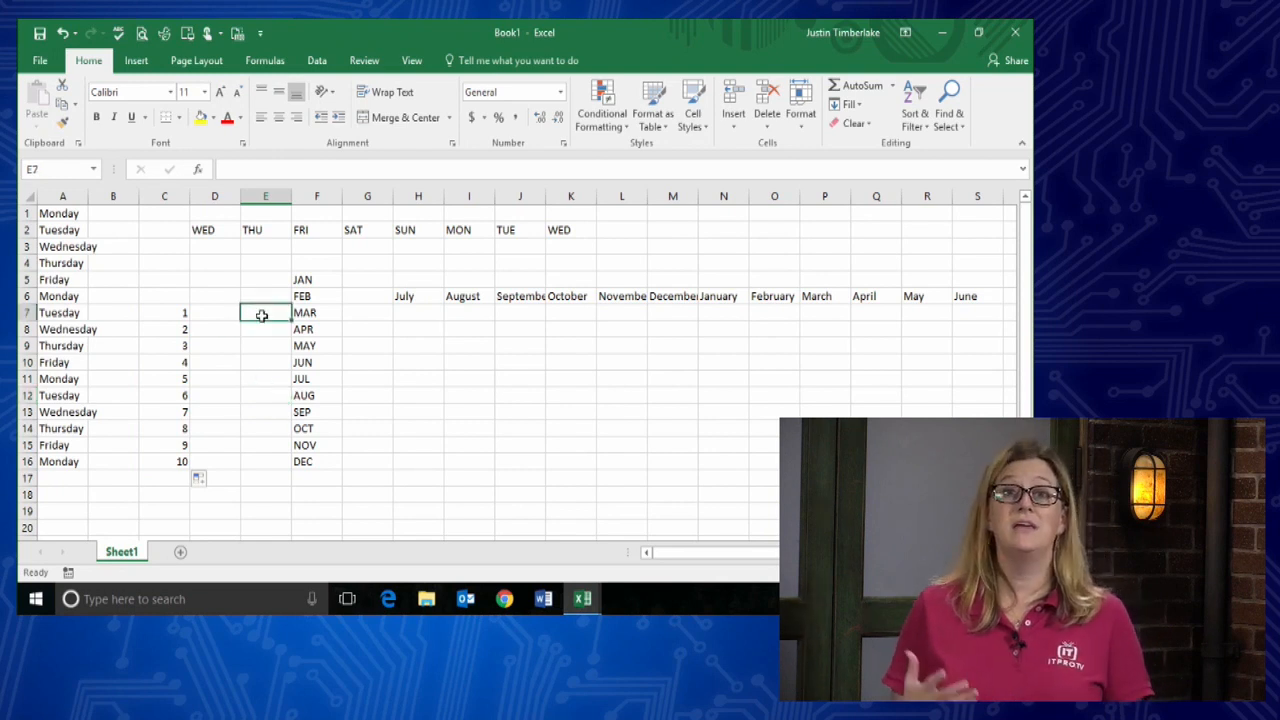
left_click_drag(414, 362, 417, 346)
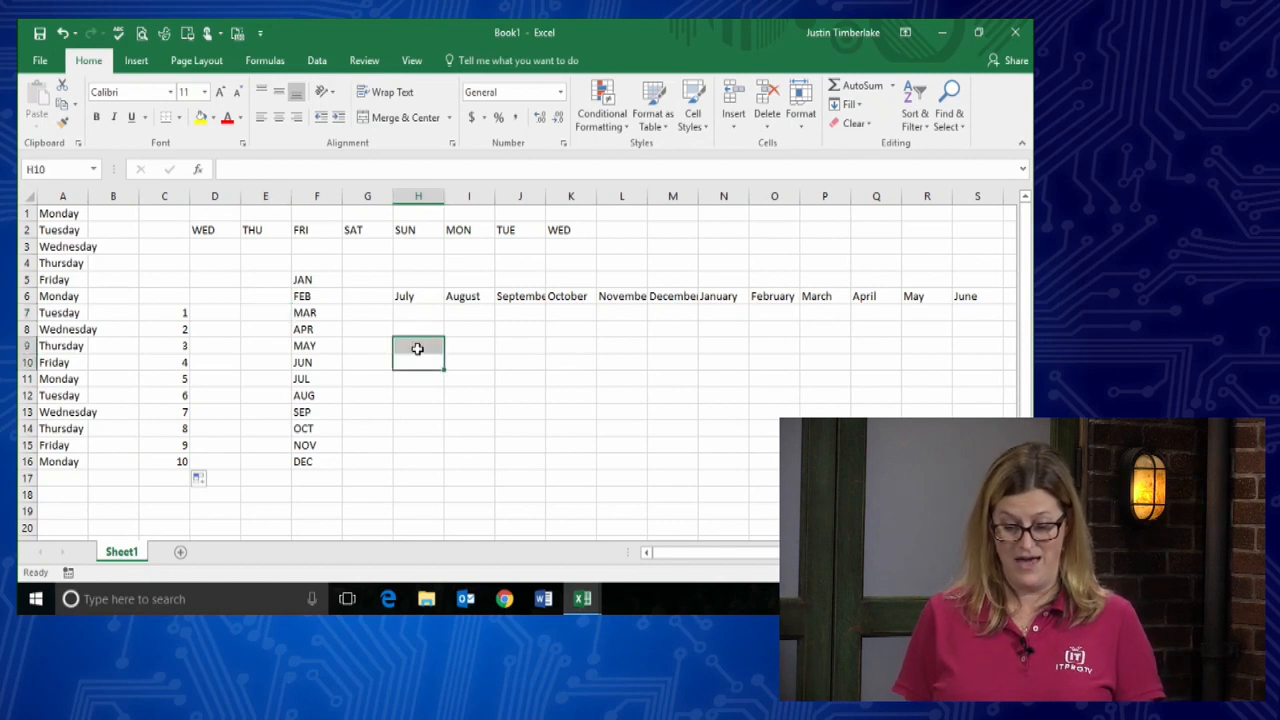
- Enter Project 1 in H8 and fill the numbered project series down through H18
left_click(424, 333)
type("Proje")
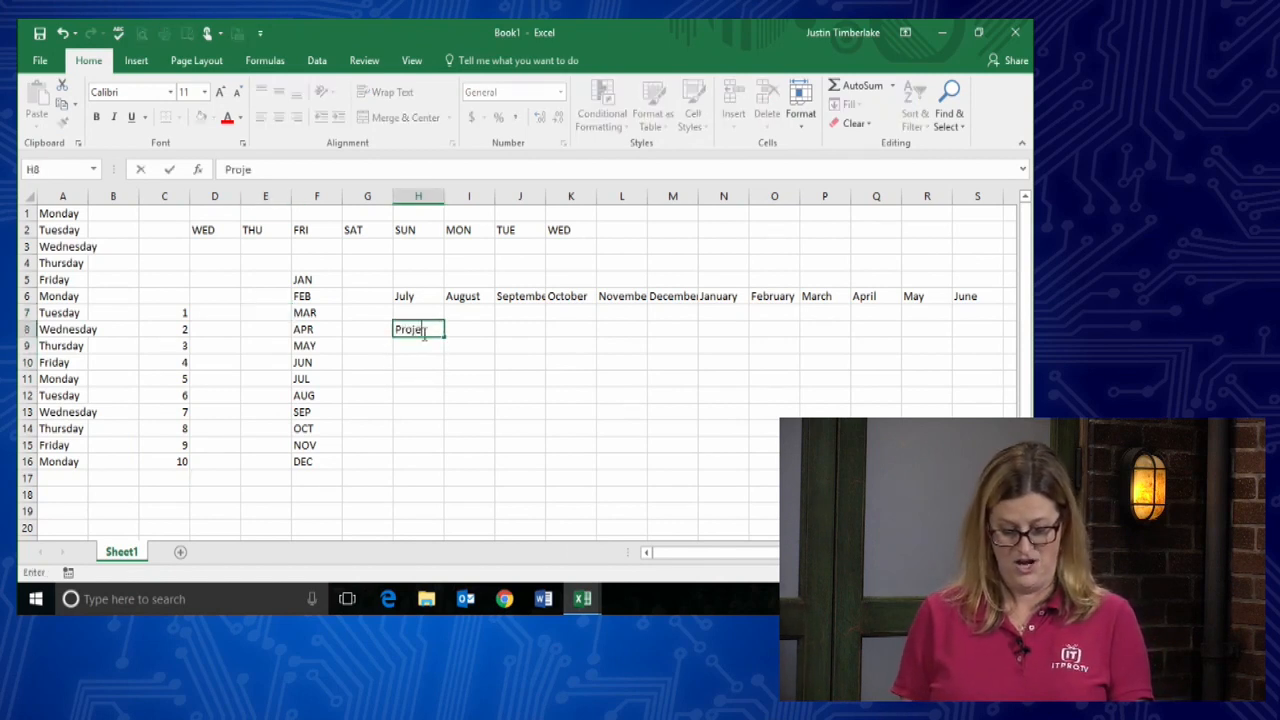
type("ct1")
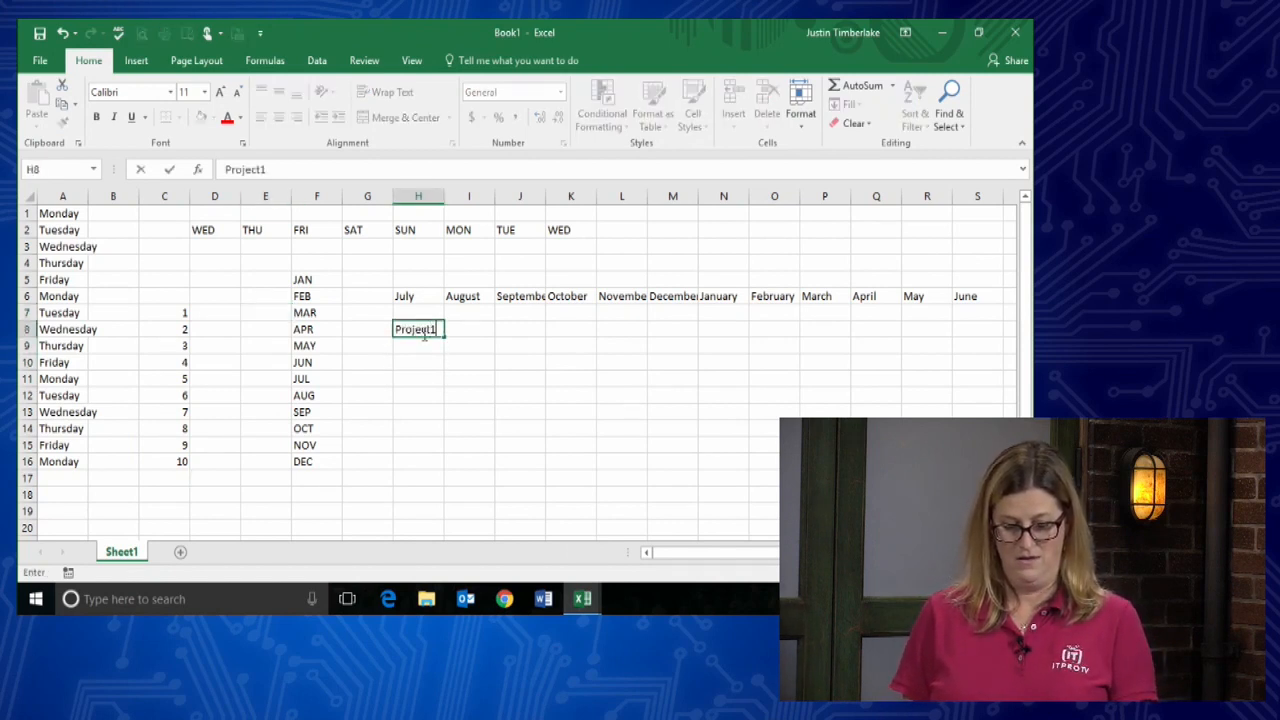
key("BackSpace")
type("1")
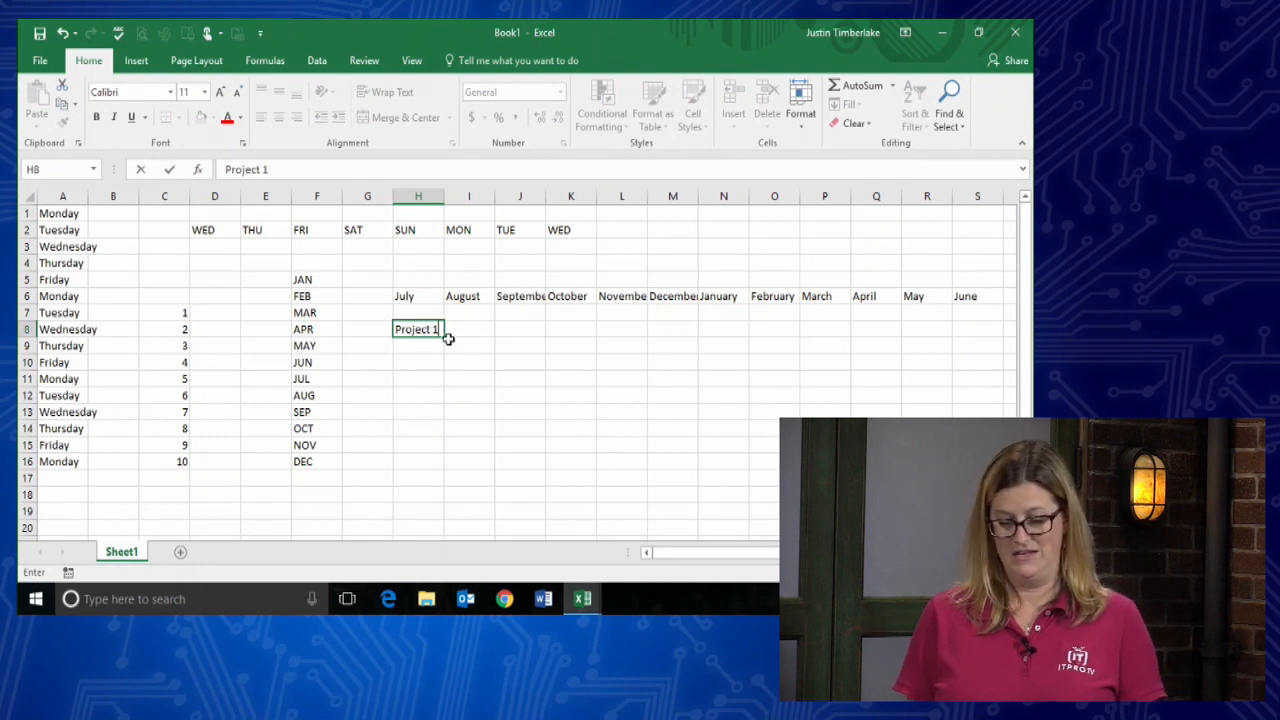
left_click_drag(444, 340, 449, 494)
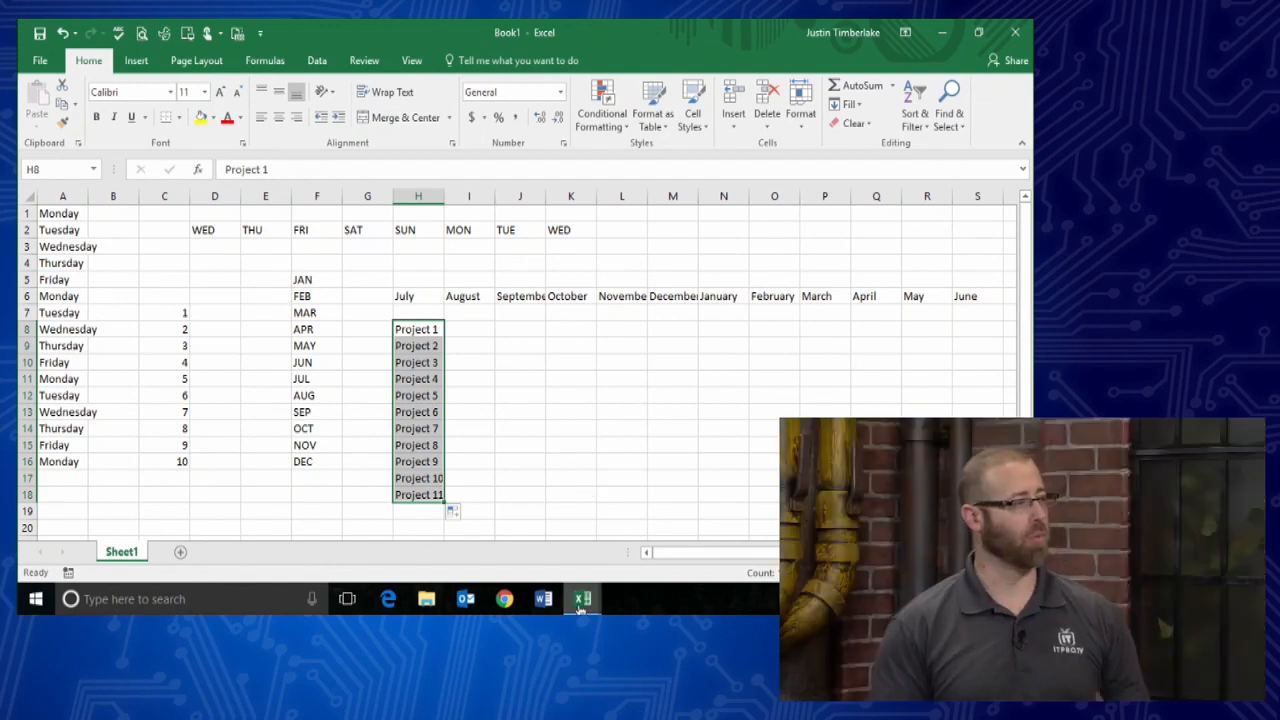
- Switch to the Navigate a Workbook.xlsx workbook and look over the filled columns A to C on Sheet1
mouse_move(578, 605)
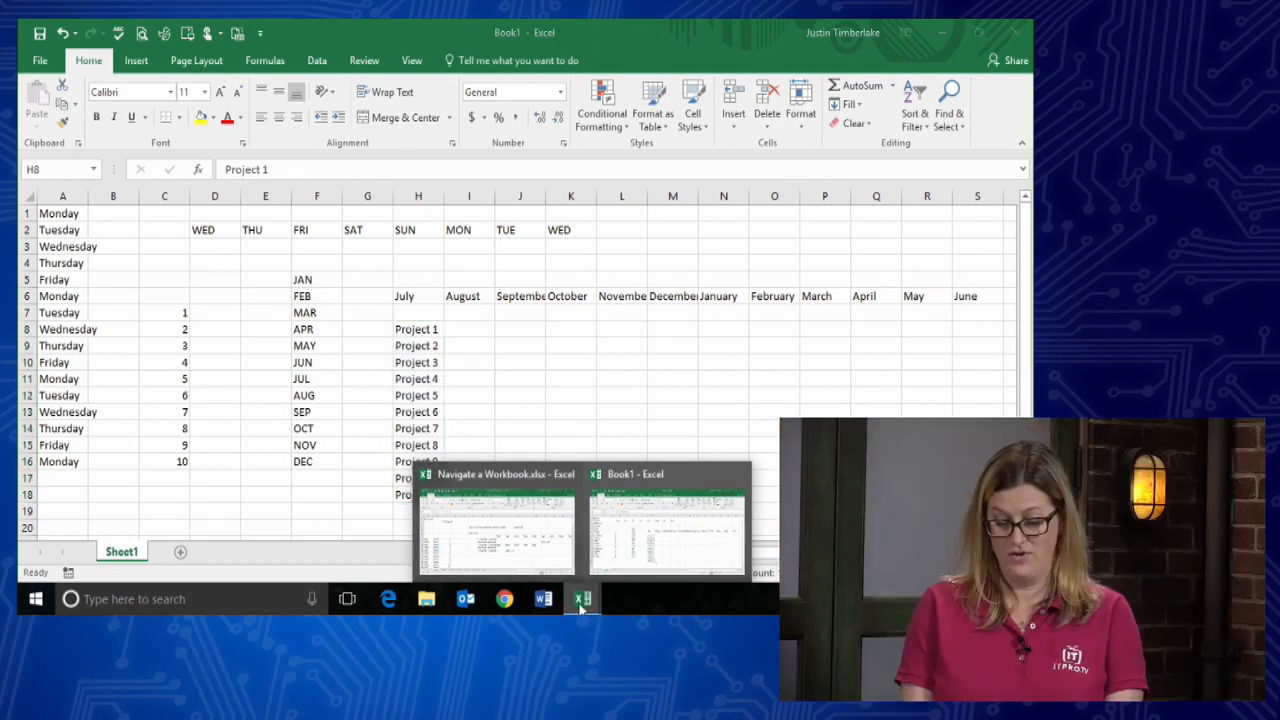
left_click(525, 530)
scroll(216, 371, "down", 12)
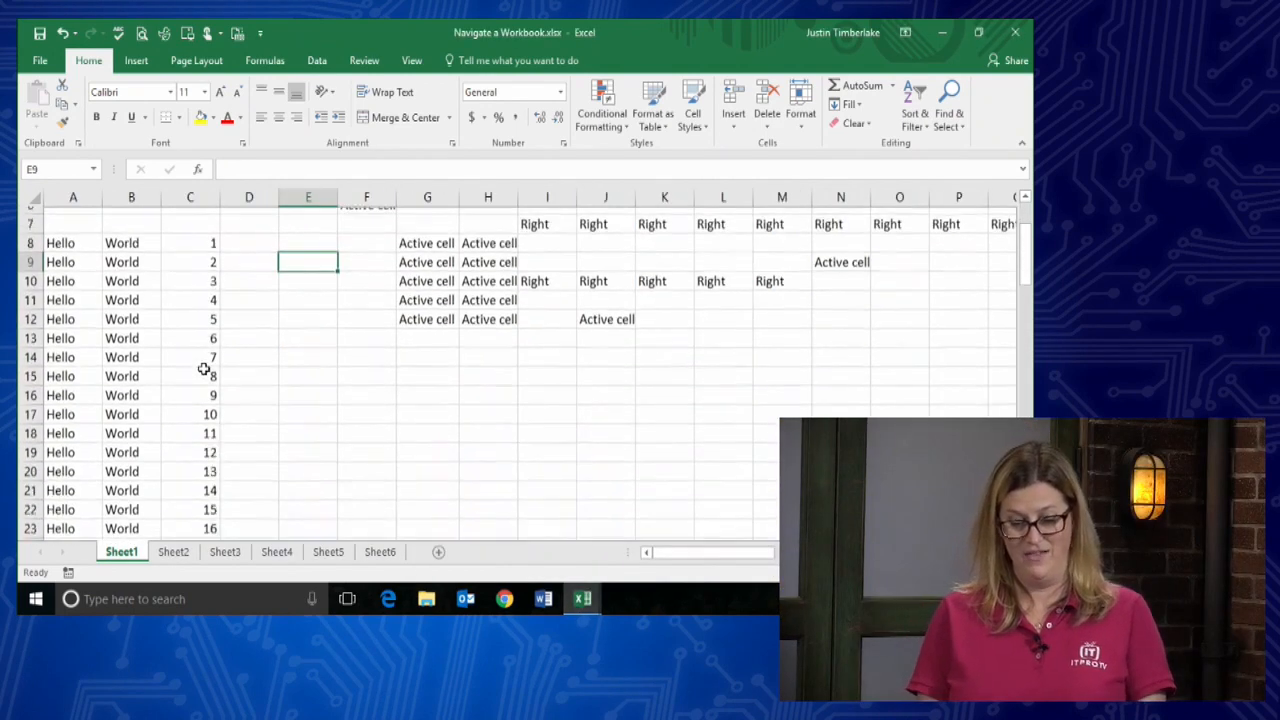
scroll(207, 385, "down", 3)
scroll(208, 381, "up", 6)
scroll(208, 381, "up", 9)
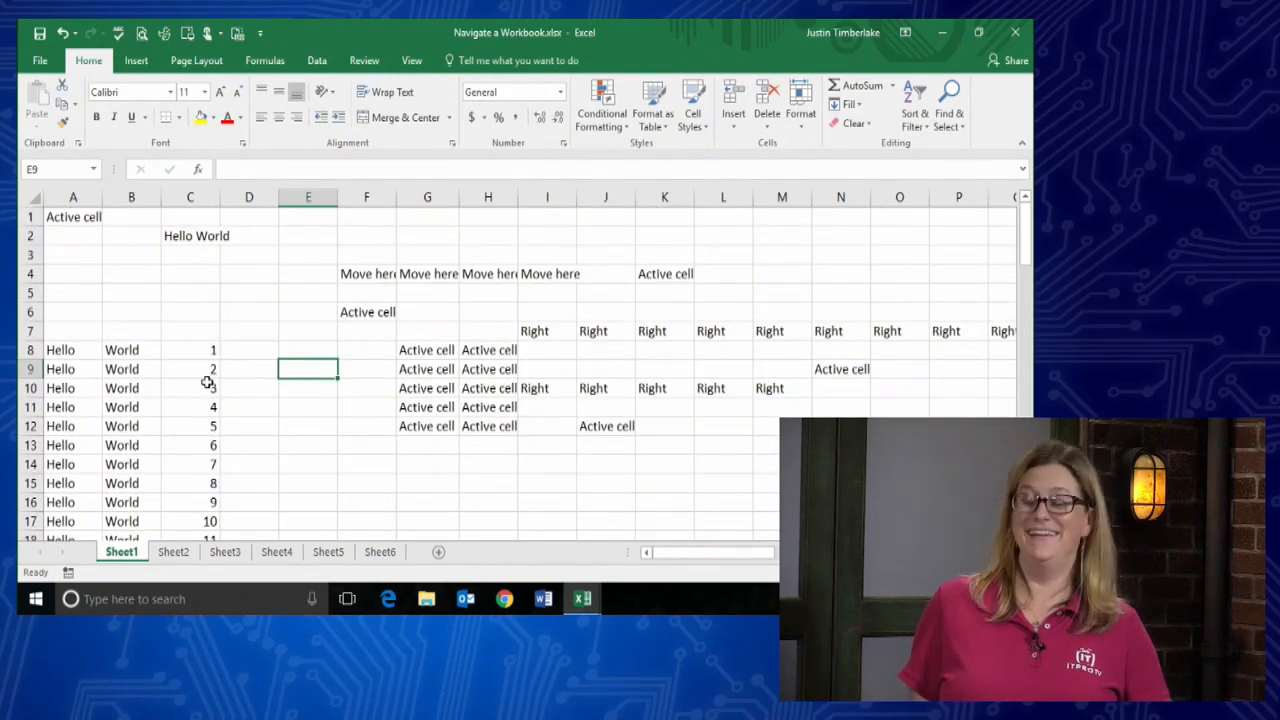
- Switch back to the Book1 workbook and select the empty cell J8 in the September column
left_click(585, 603)
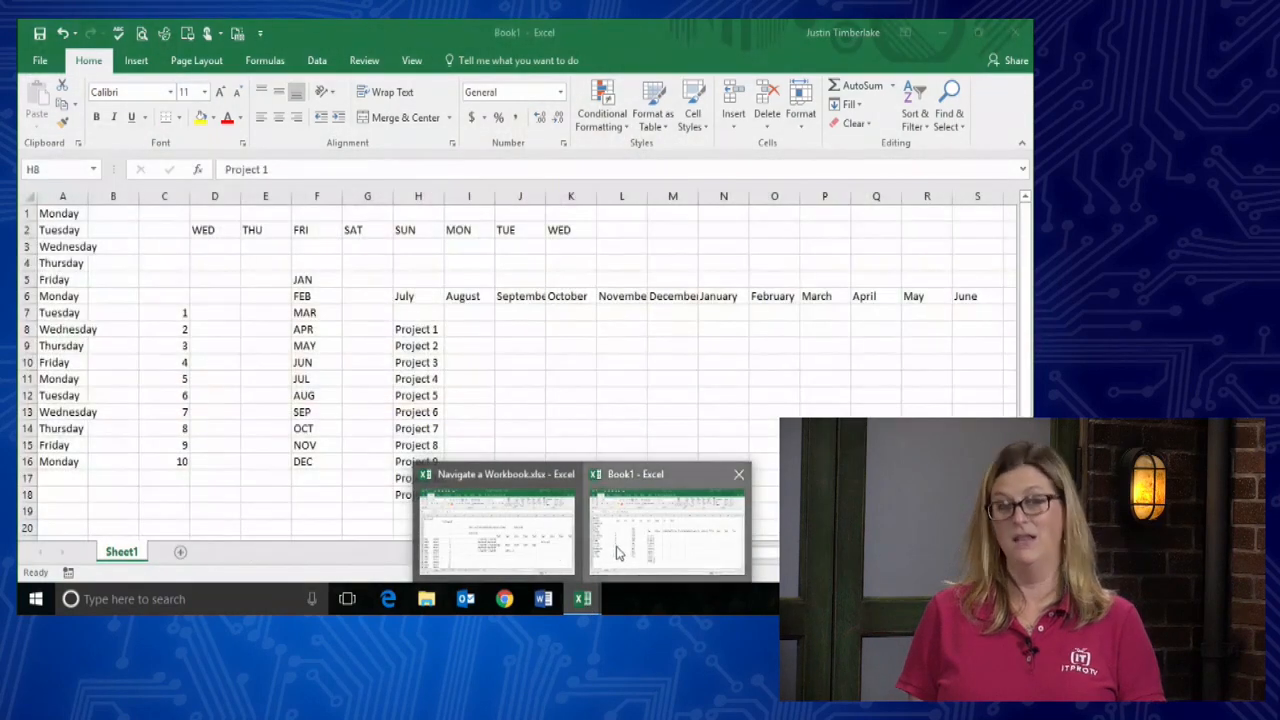
left_click(618, 553)
left_click_drag(468, 333, 510, 346)
left_click(510, 346)
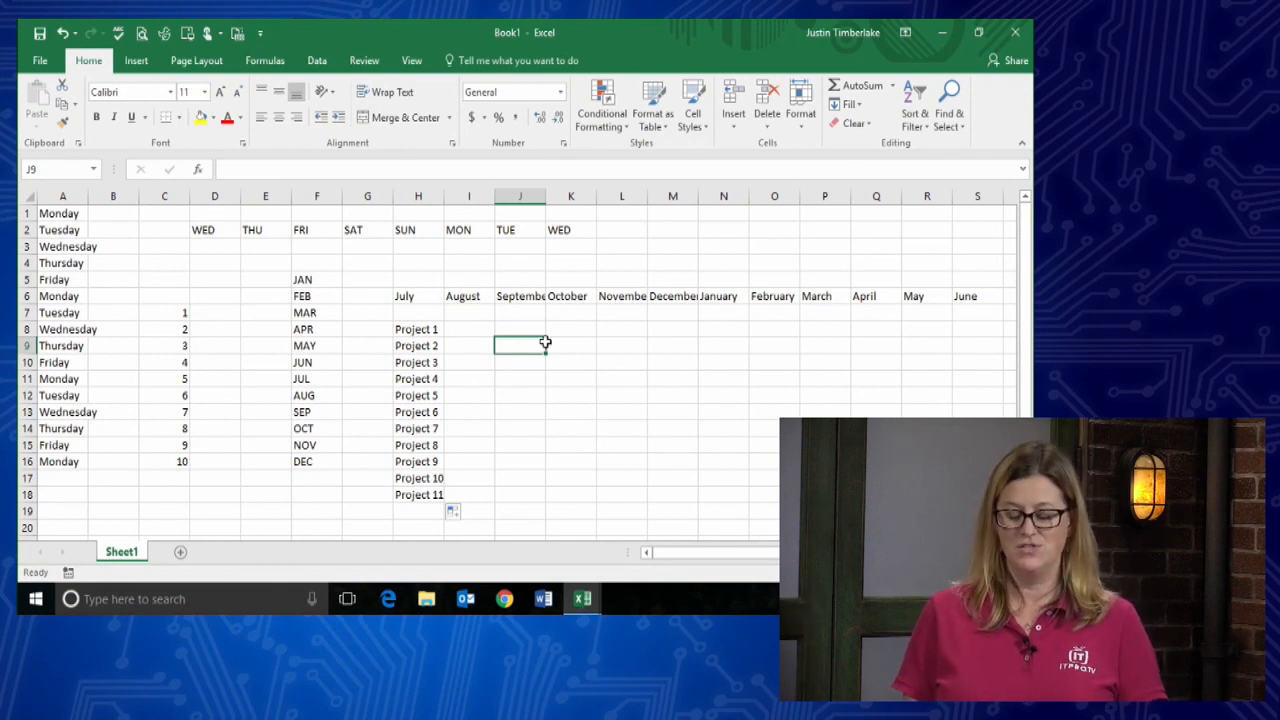
left_click(532, 328)
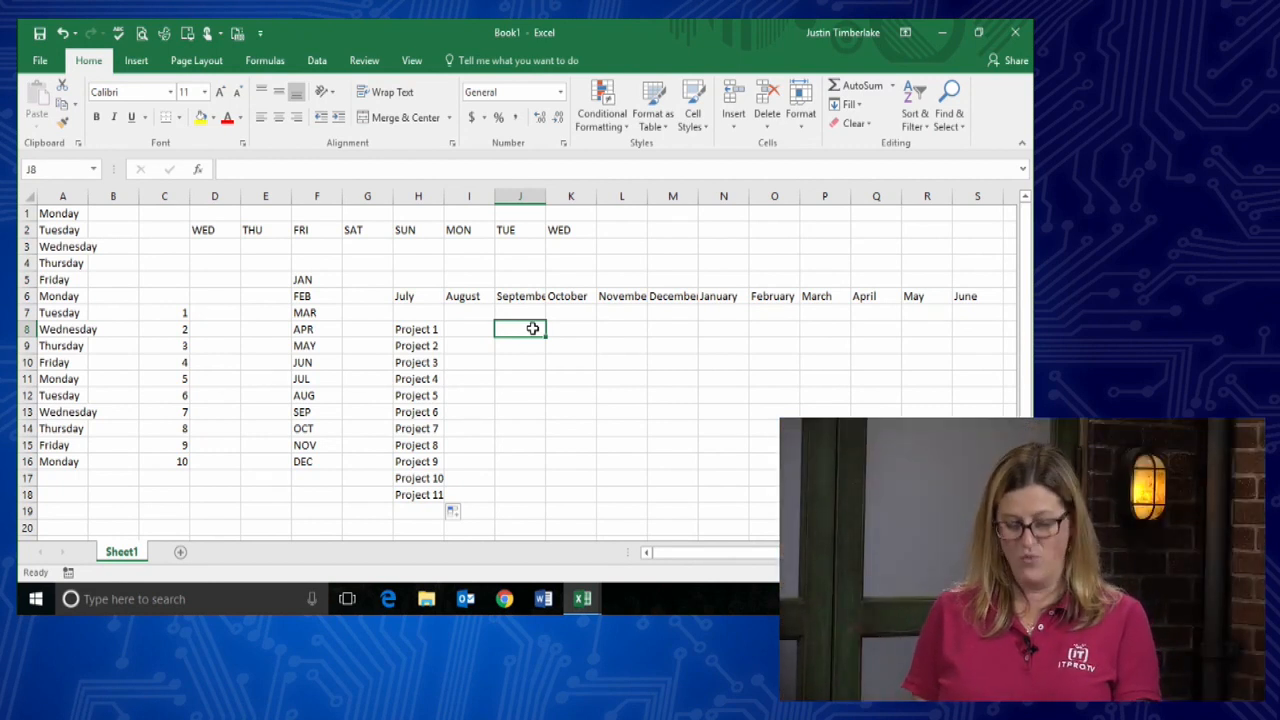
key("Escape")
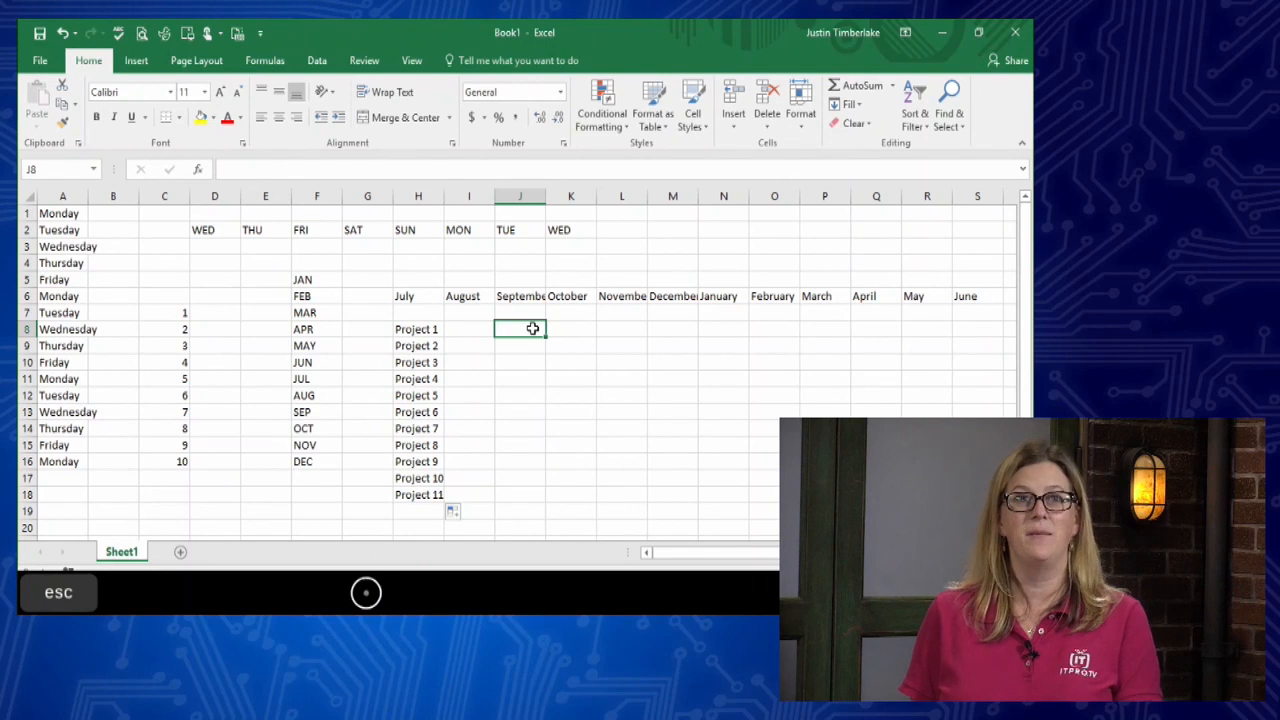
- Enter 5 in cell L13
left_click(642, 408)
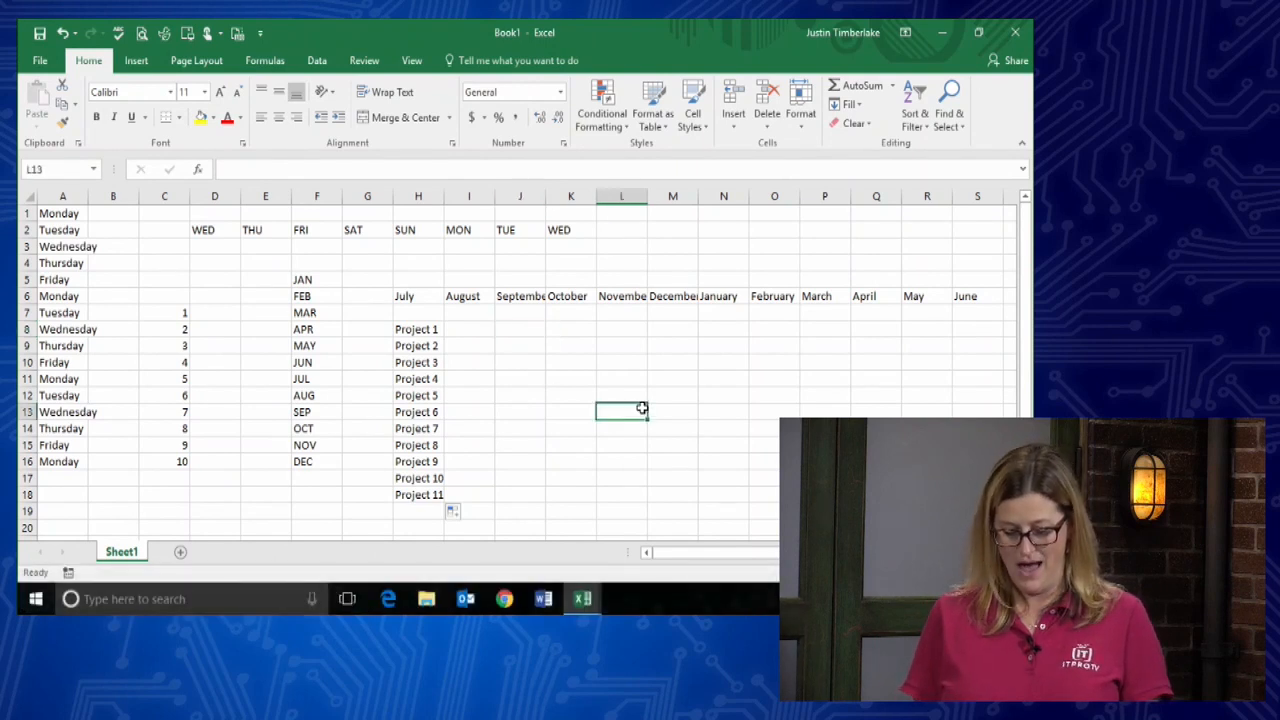
type("5")
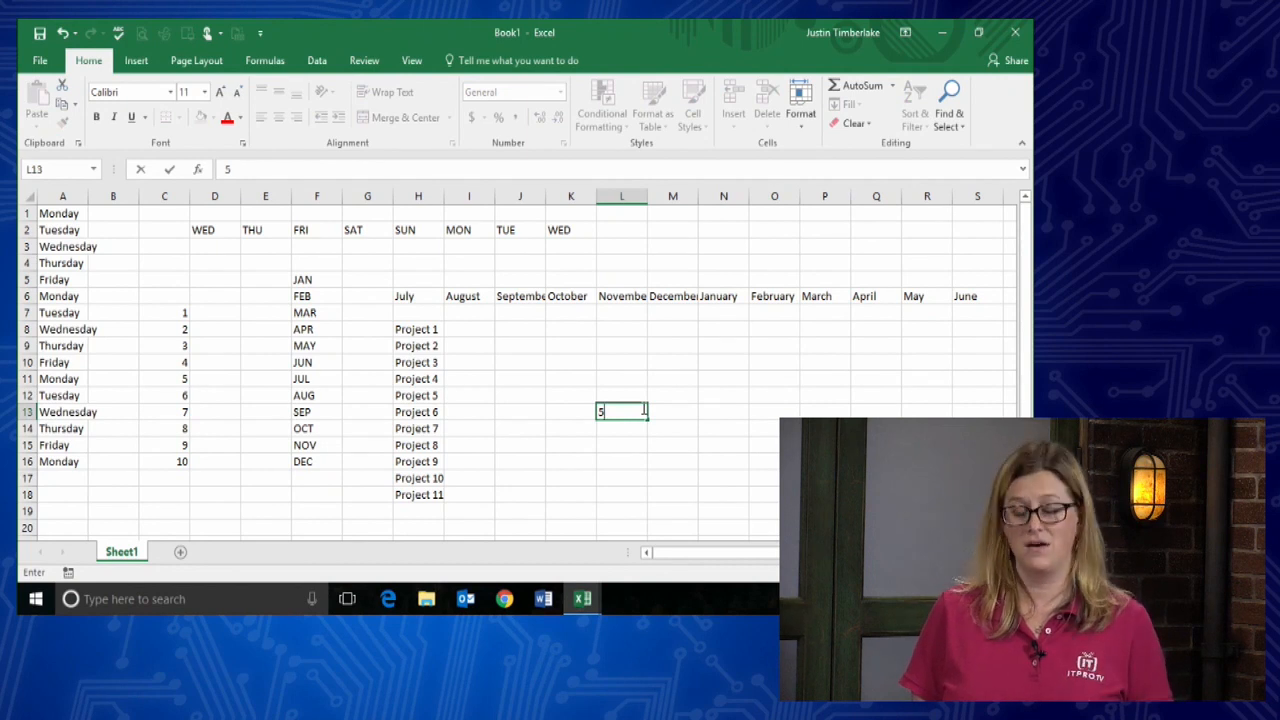
left_click(561, 325)
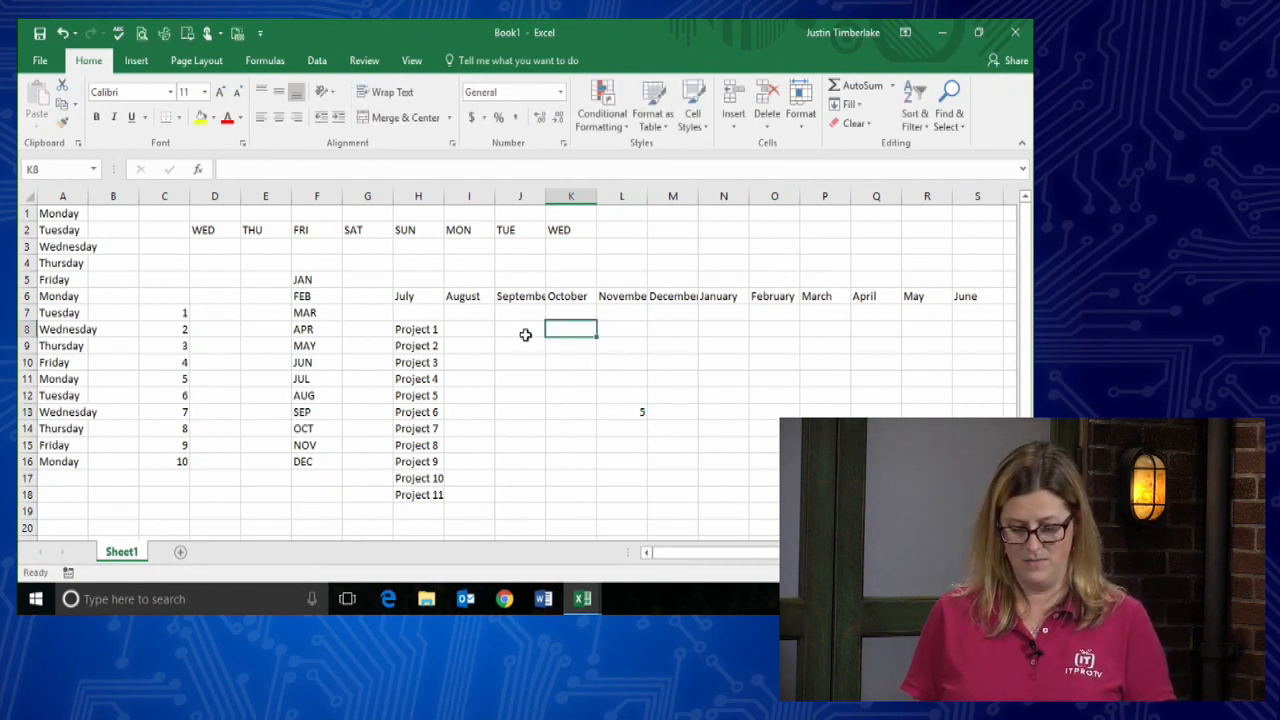
- Enter 5 in J8 and 10 in J9 as the start of a number pattern
left_click(507, 329)
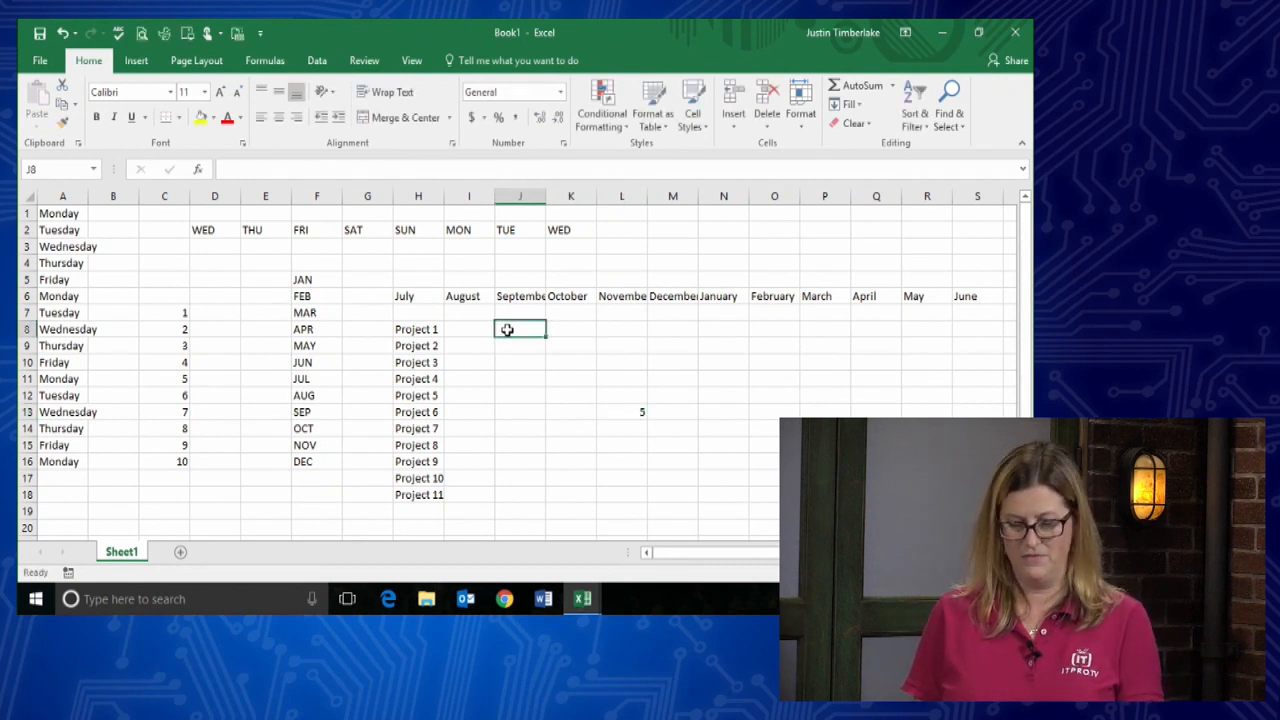
type("5")
key("Return")
type("10")
key("Return")
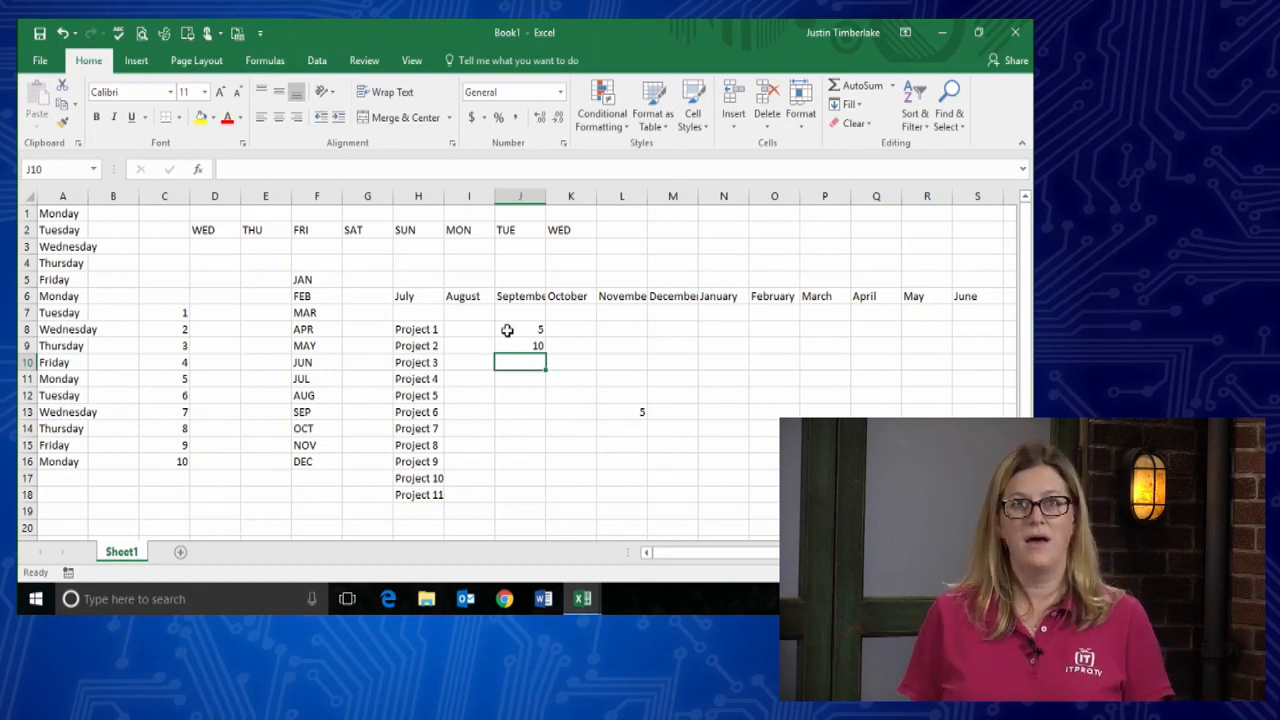
- Fill the pattern from J8:J9 down through J18 so that it counts up in fives
left_click(520, 333)
left_click_drag(520, 333, 521, 343)
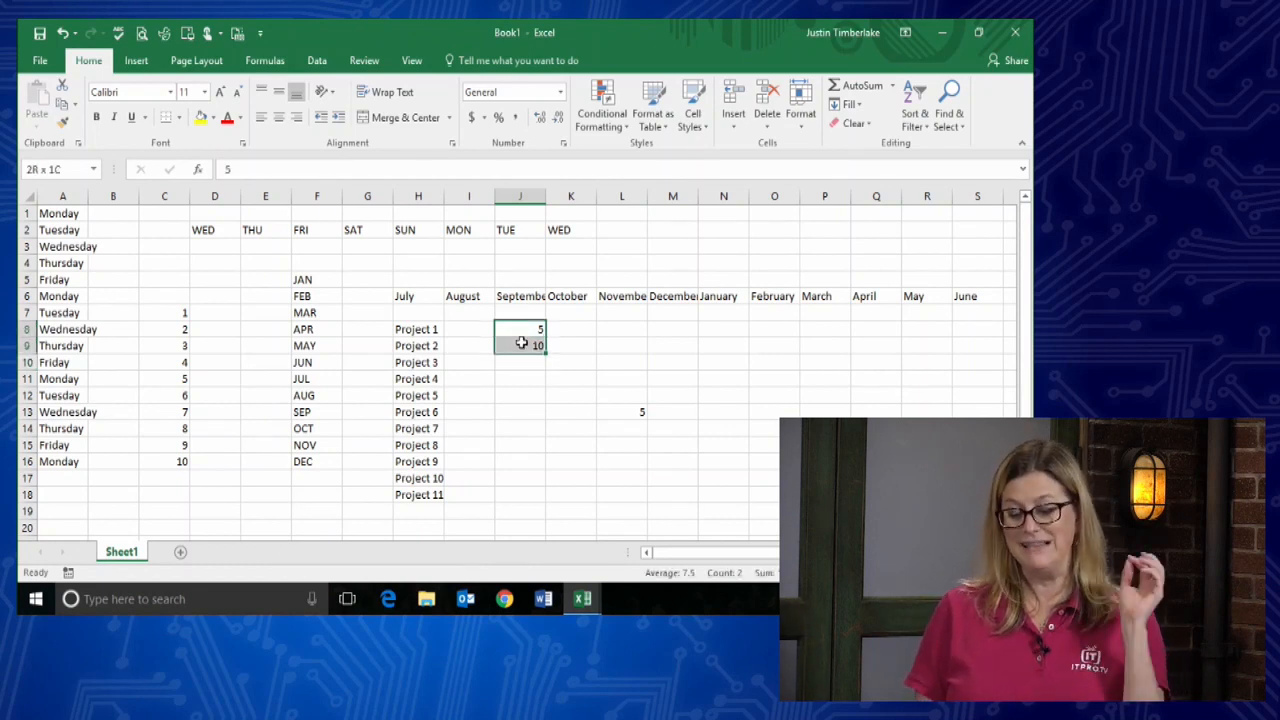
left_click_drag(521, 343, 521, 345)
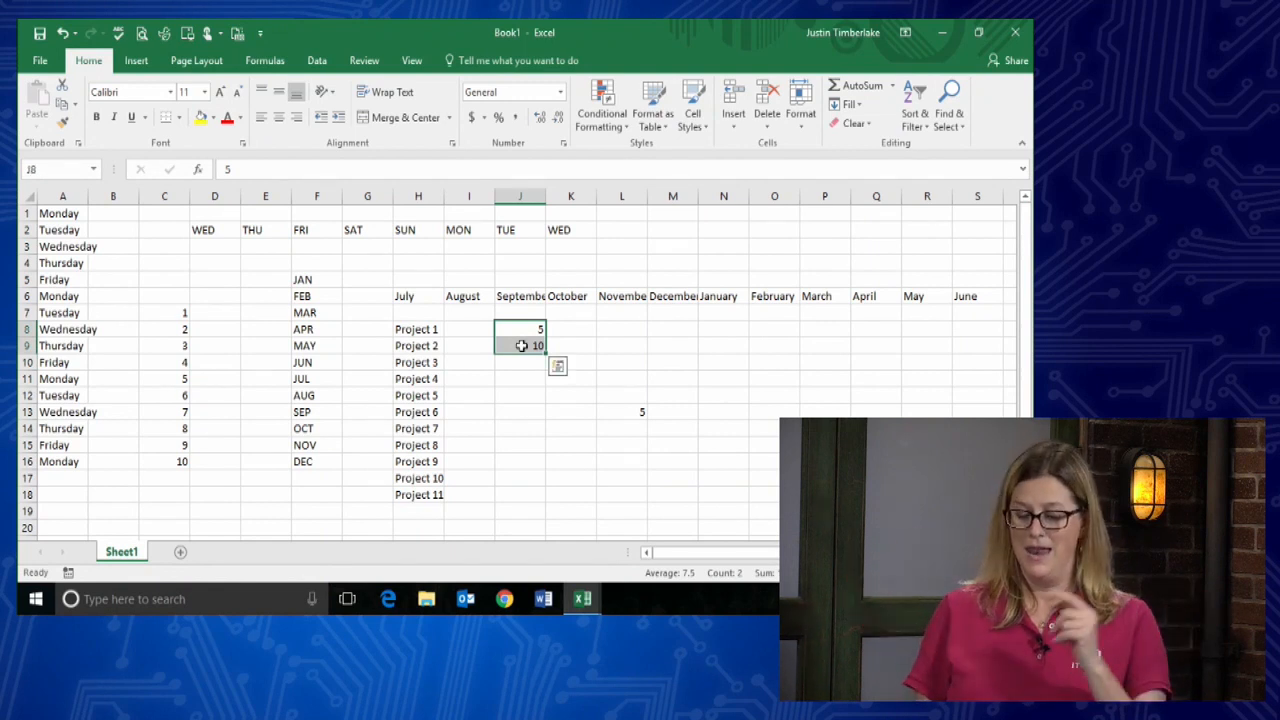
left_click_drag(547, 354, 553, 506)
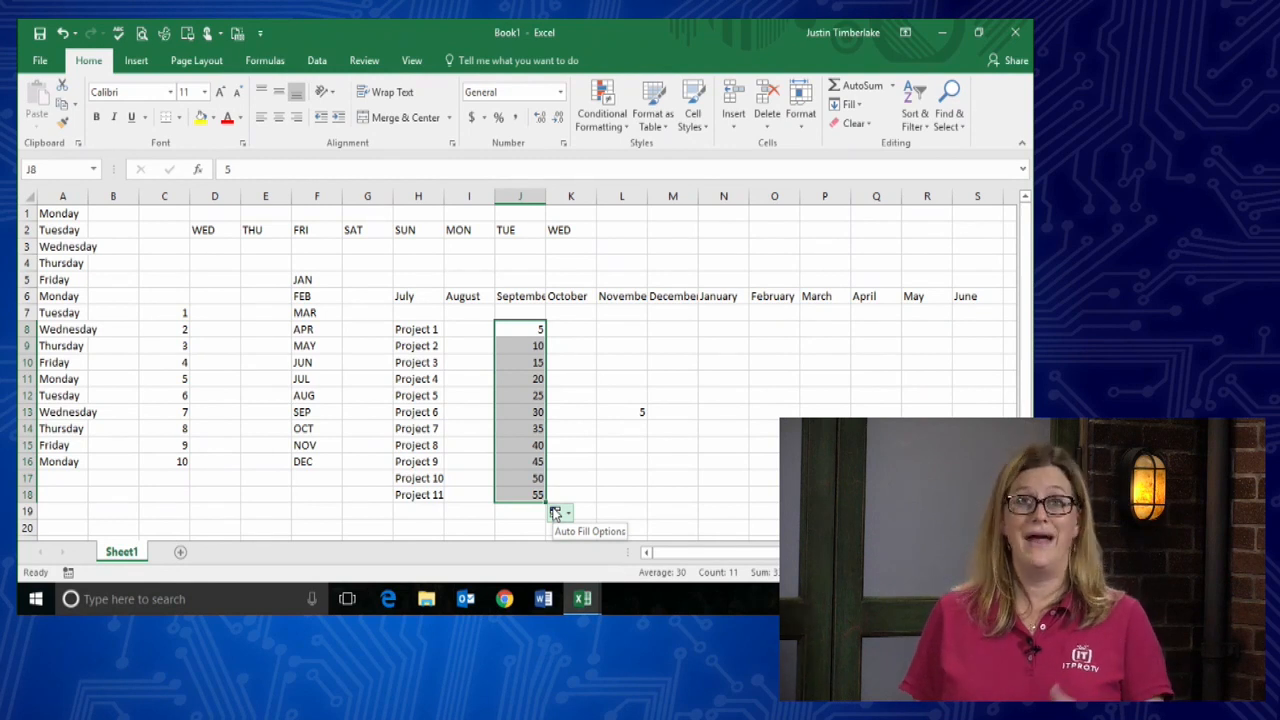
left_click(574, 342)
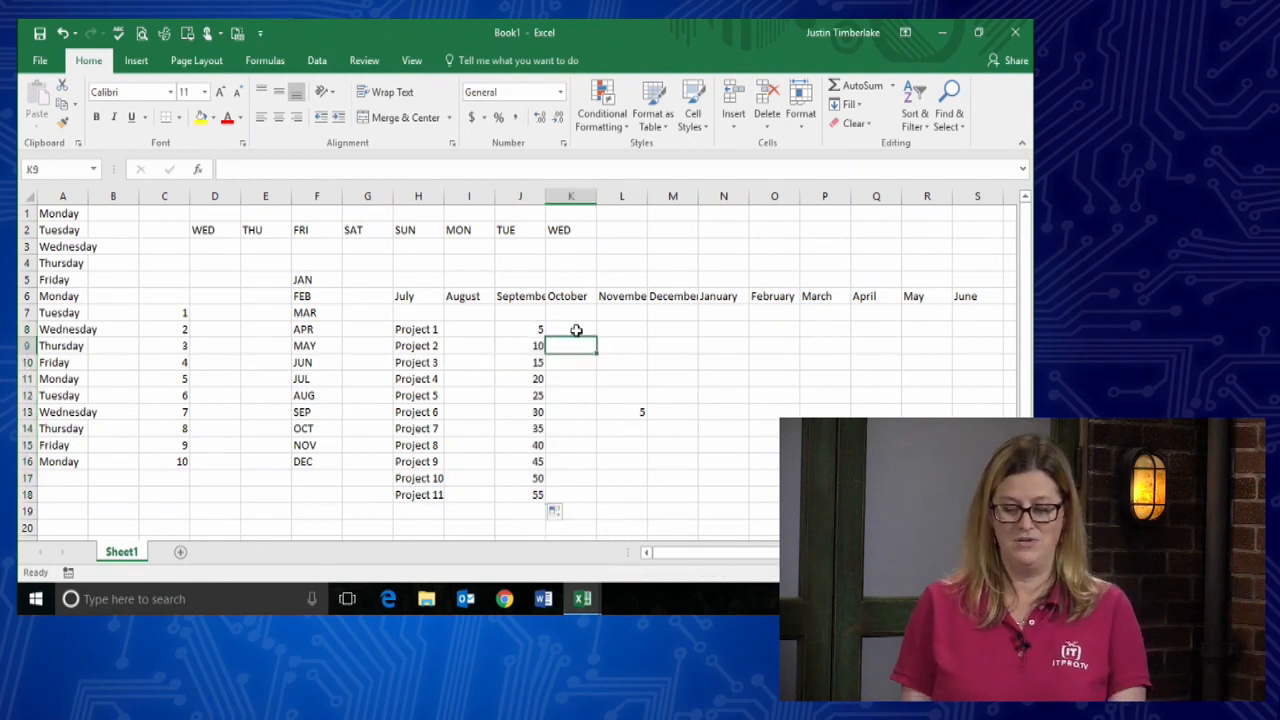
- Undo the last fill in column J and clear the copy marquee around J8:J9
left_click(535, 335)
left_click_drag(535, 335, 537, 349)
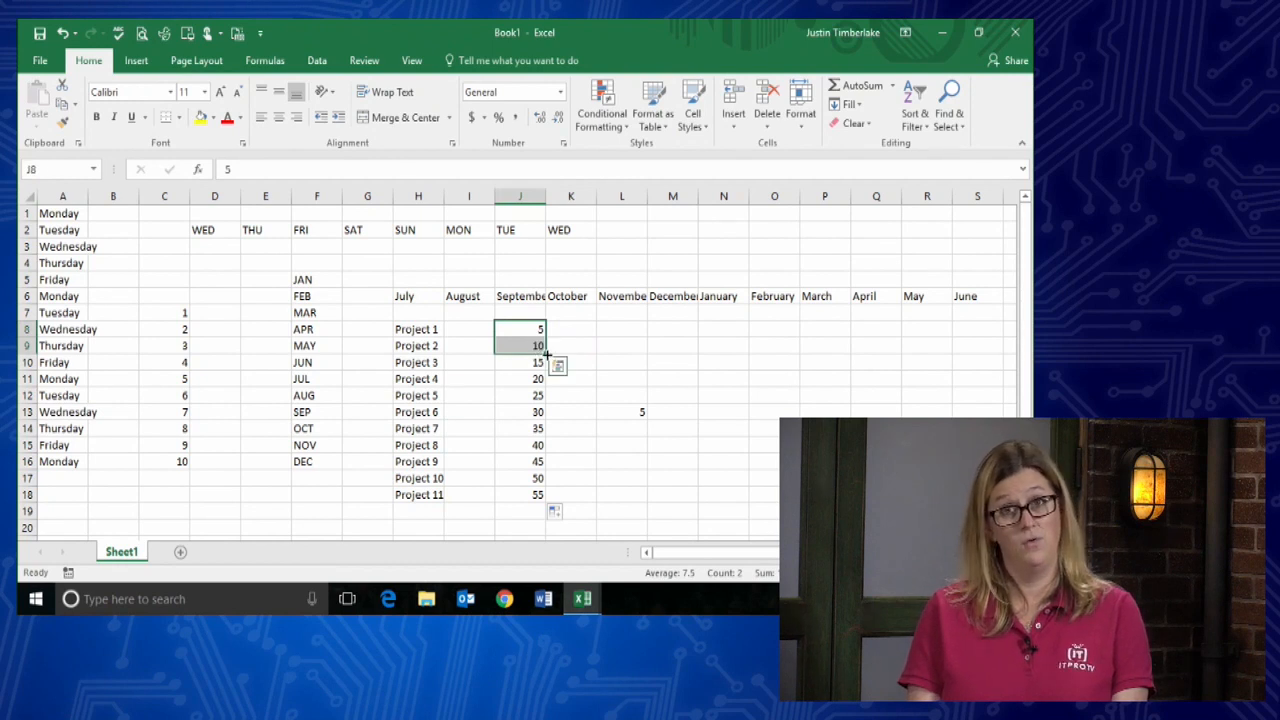
left_click(580, 332)
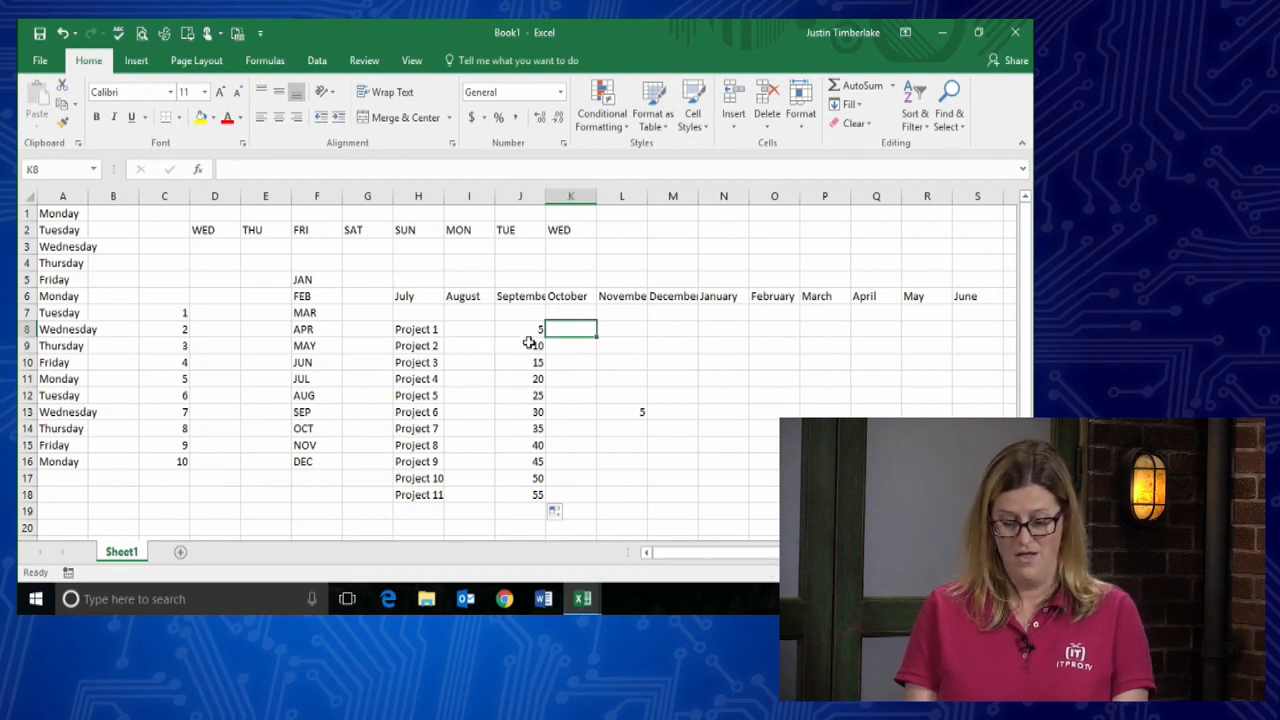
key("ctrl+z")
key("ctrl+c")
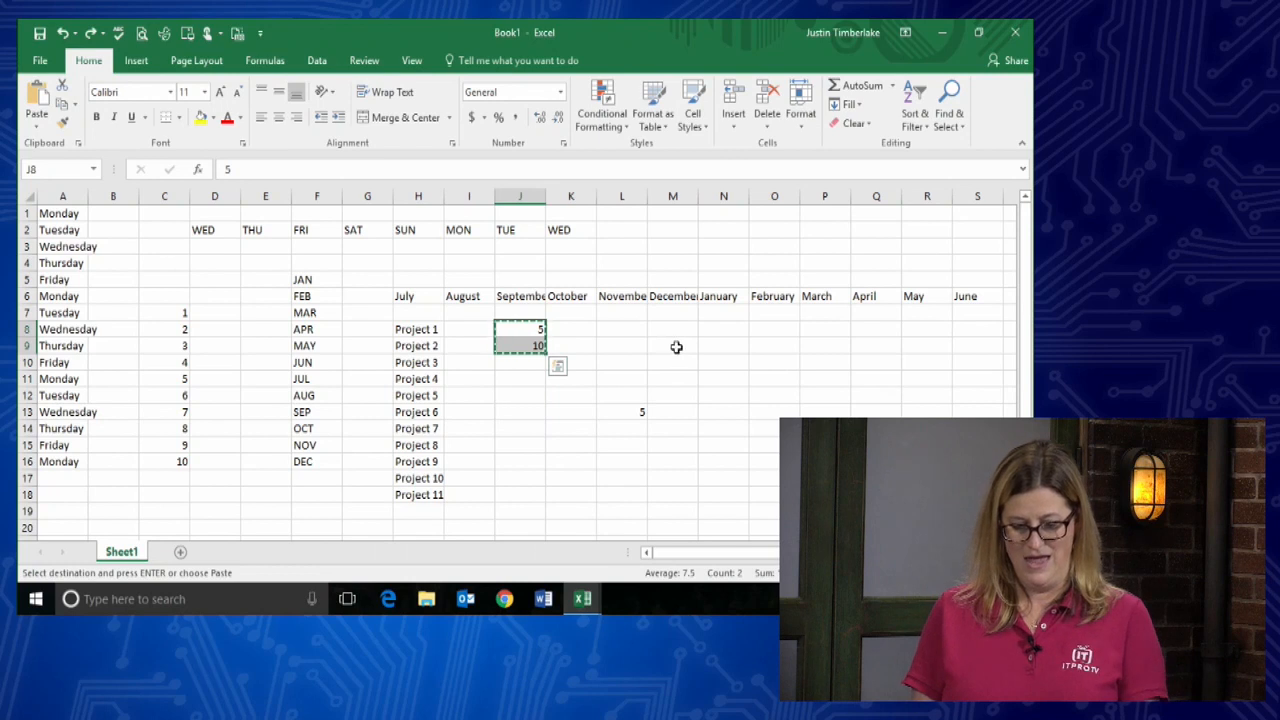
key("Escape")
left_click(623, 349)
left_click_drag(514, 337, 538, 499)
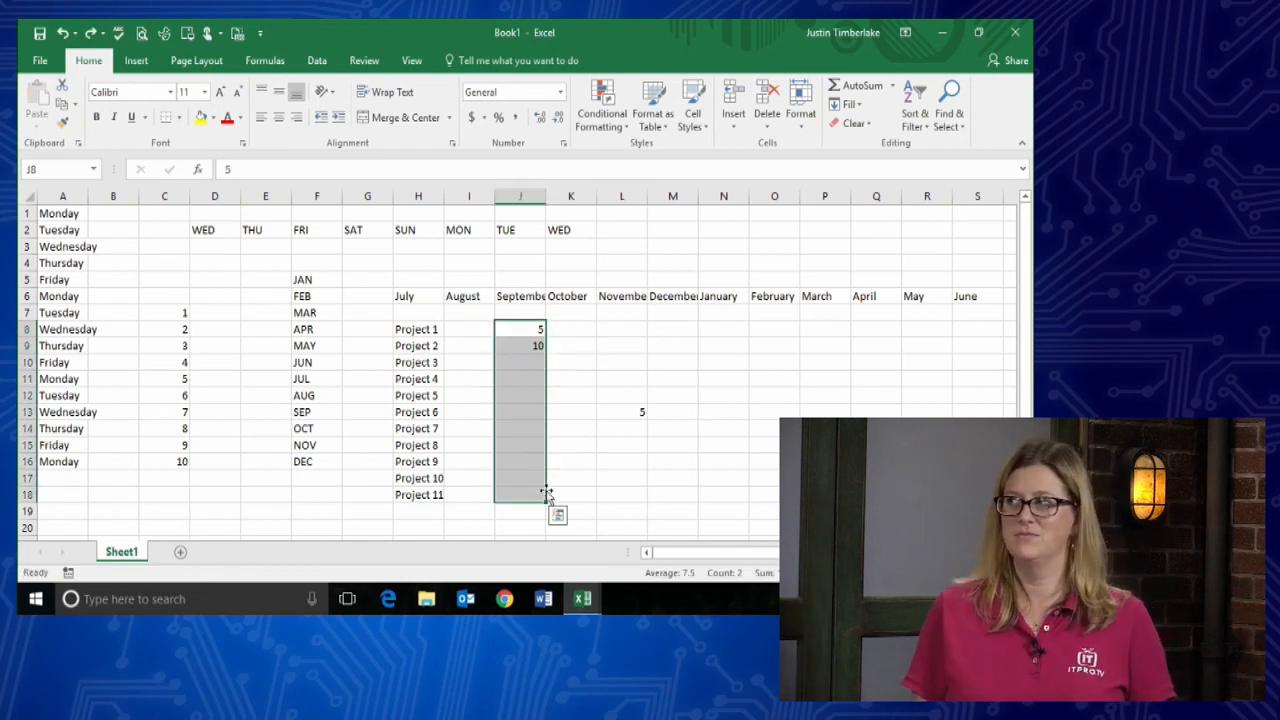
left_click(602, 430)
left_click_drag(521, 331, 526, 352)
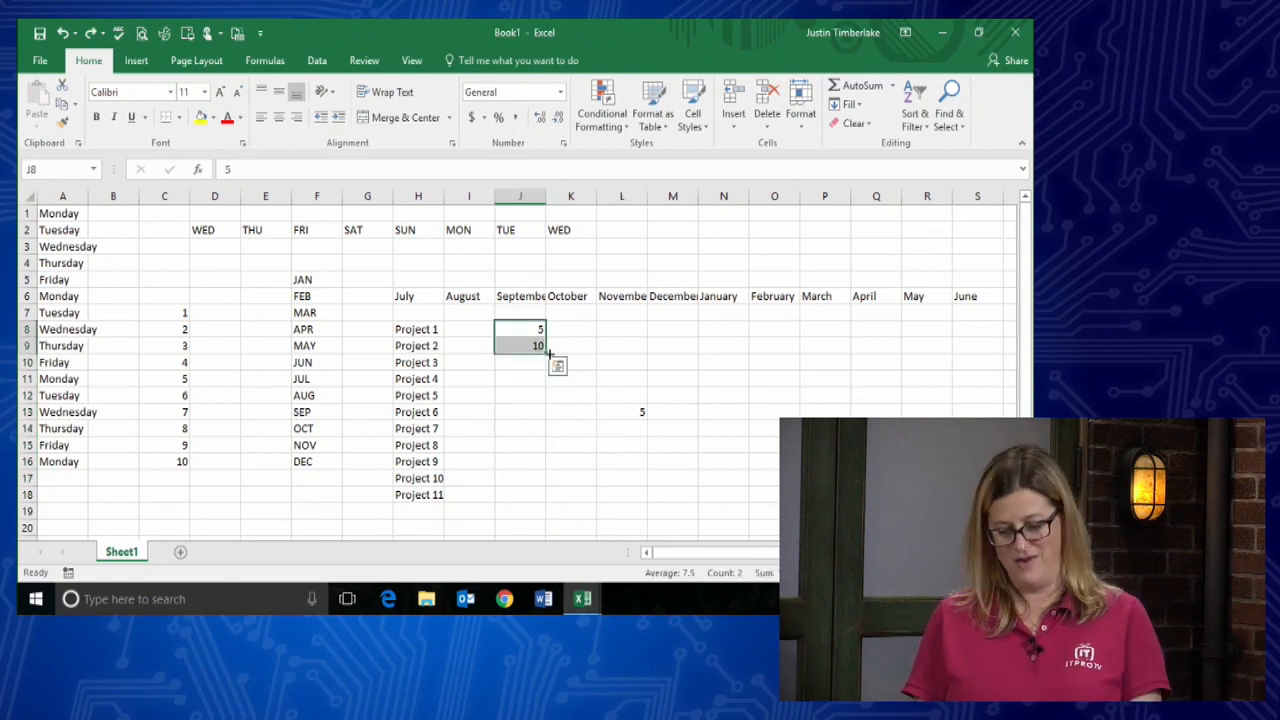
left_click(637, 330)
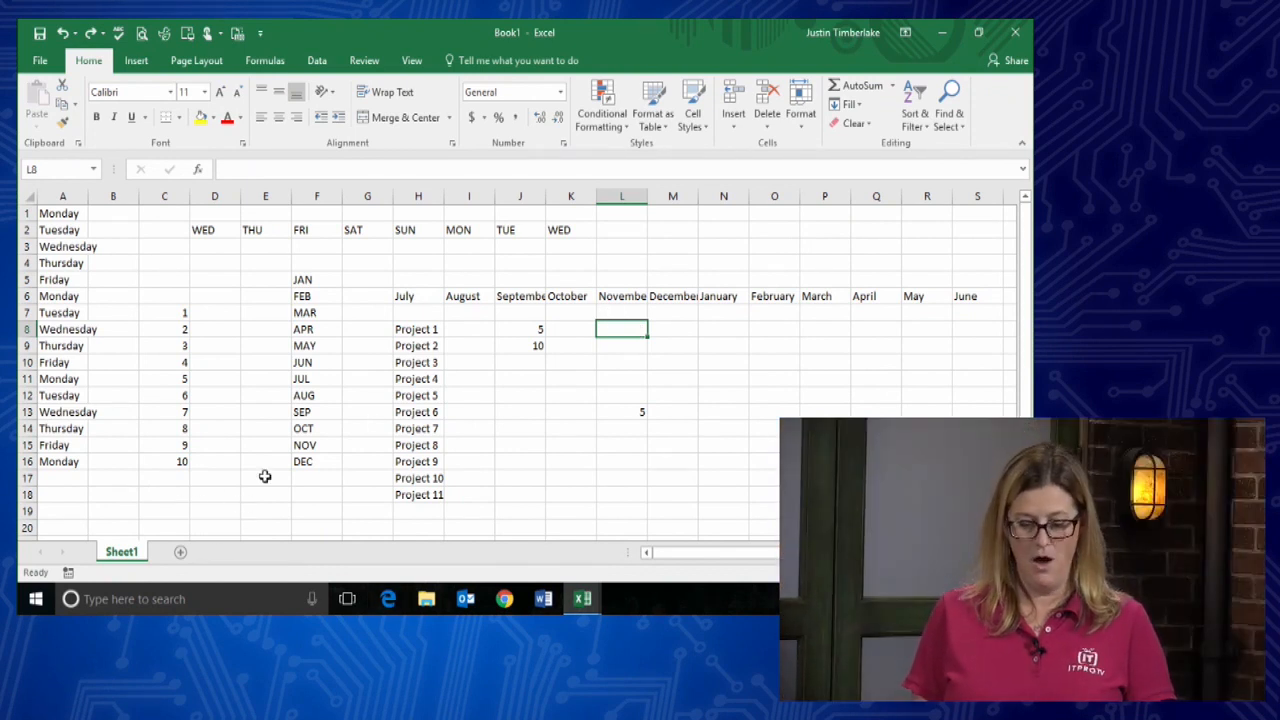
left_click(474, 347)
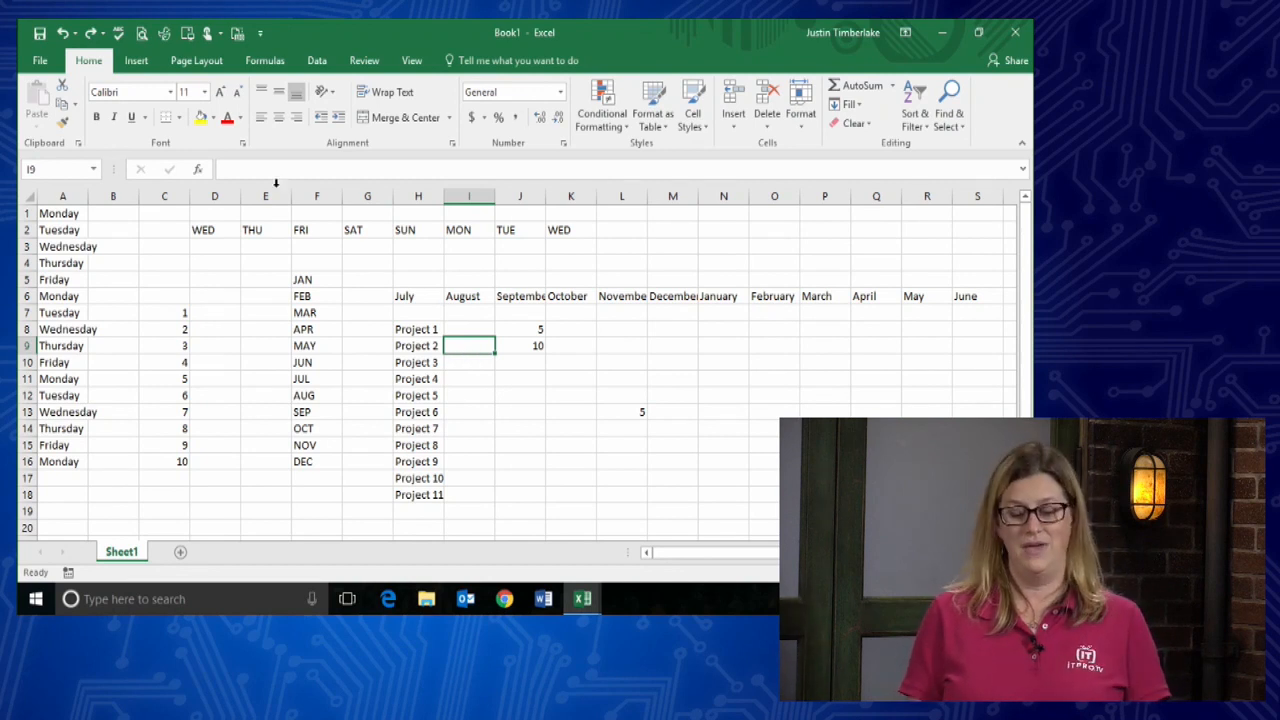
- Open the custom lists editor from the advanced Excel options and show the entries of the existing list of people's names
left_click(38, 61)
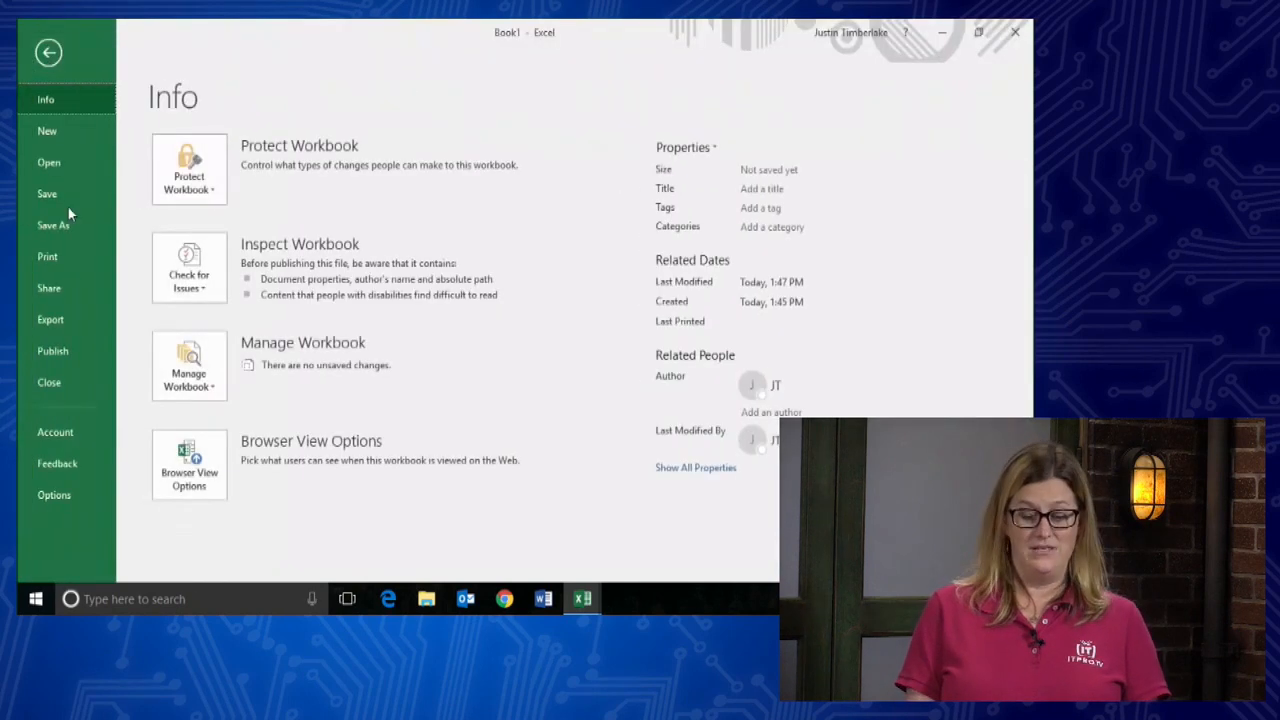
left_click(54, 496)
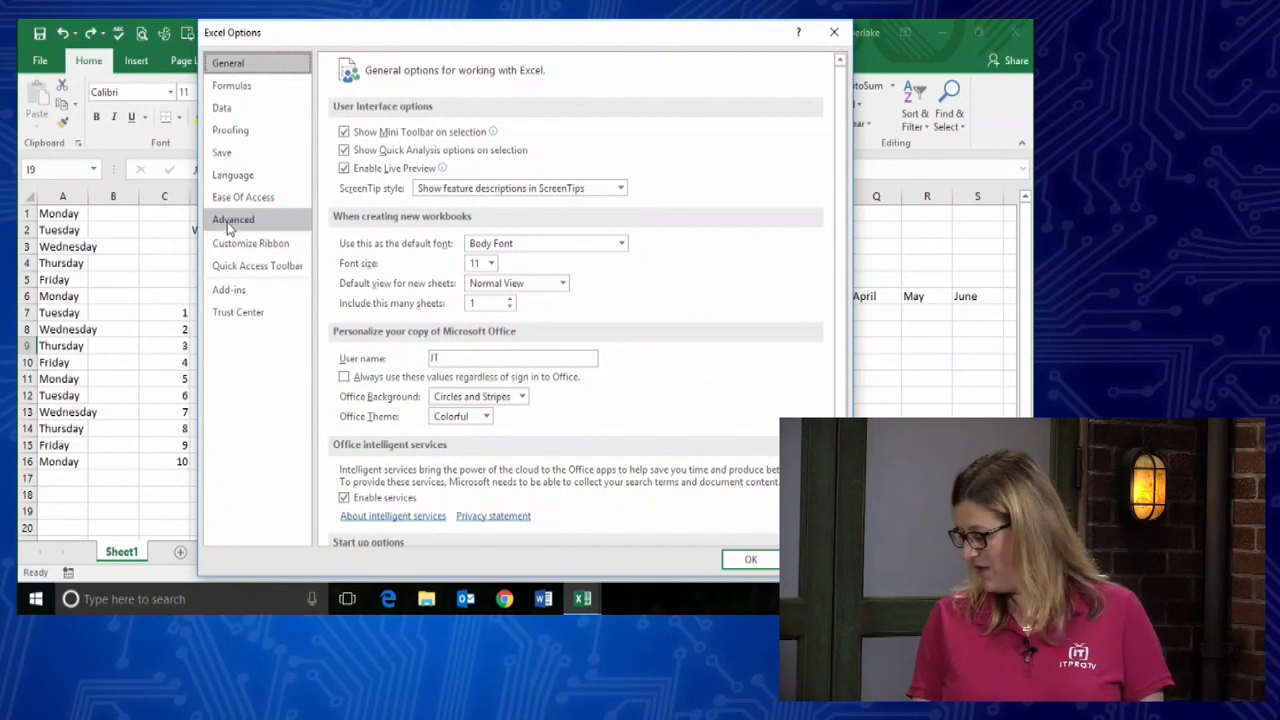
left_click(238, 222)
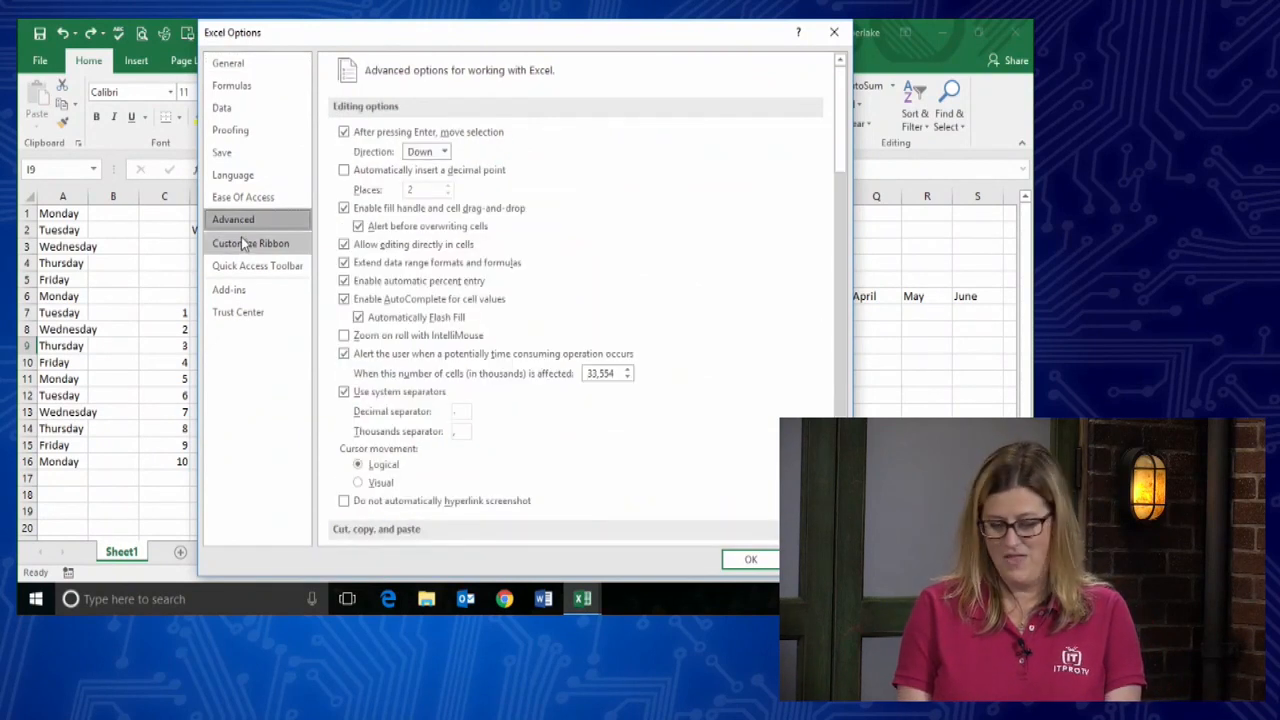
scroll(580, 268, "down", 3)
scroll(580, 268, "down", 15)
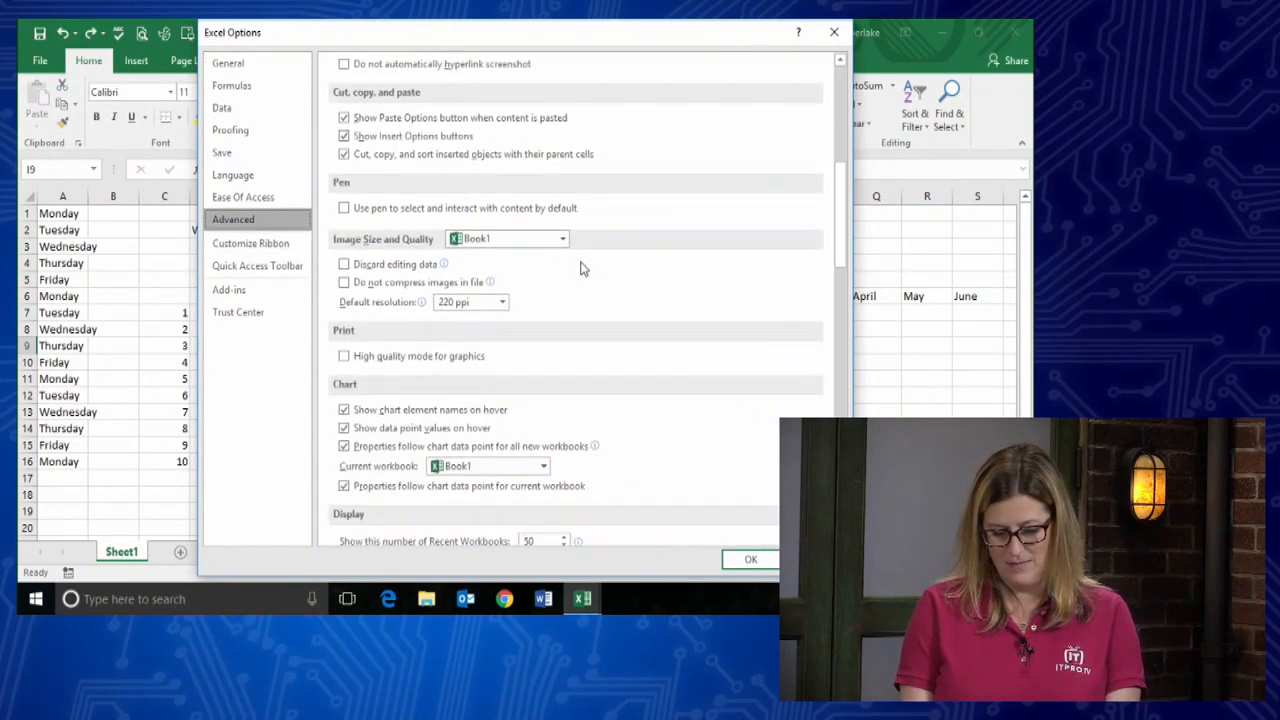
scroll(583, 268, "down", 15)
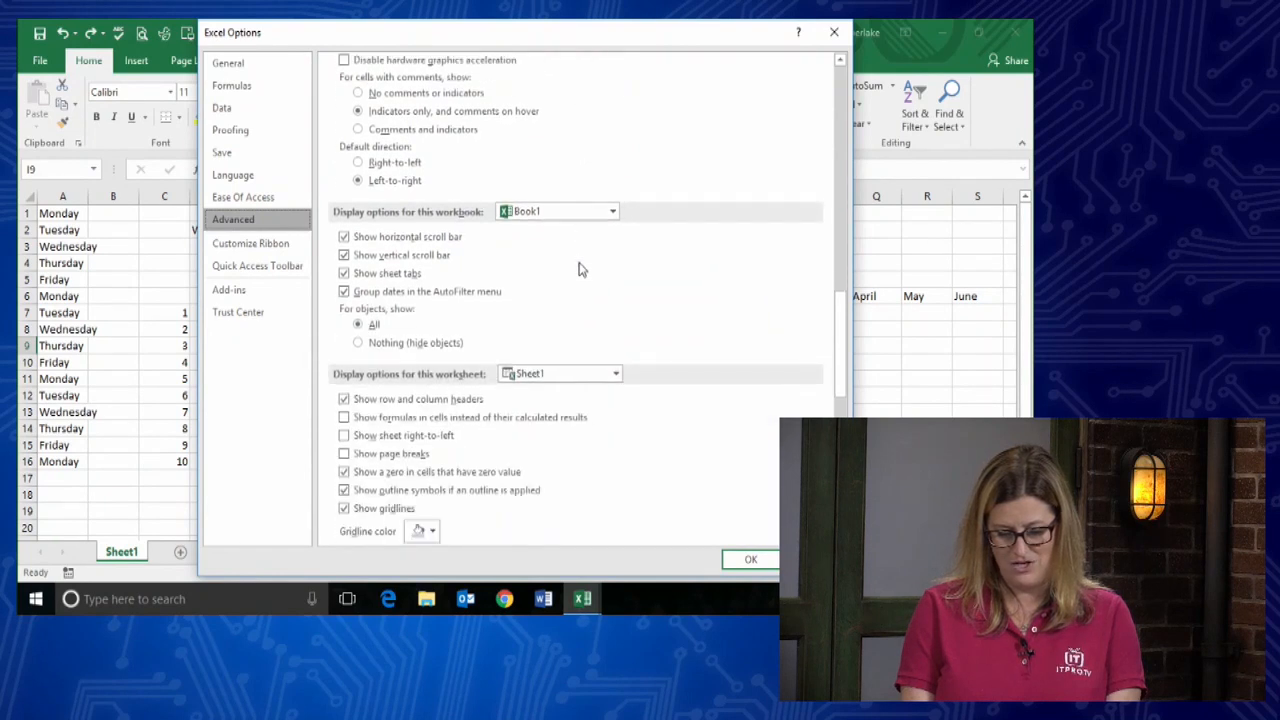
scroll(583, 268, "down", 7)
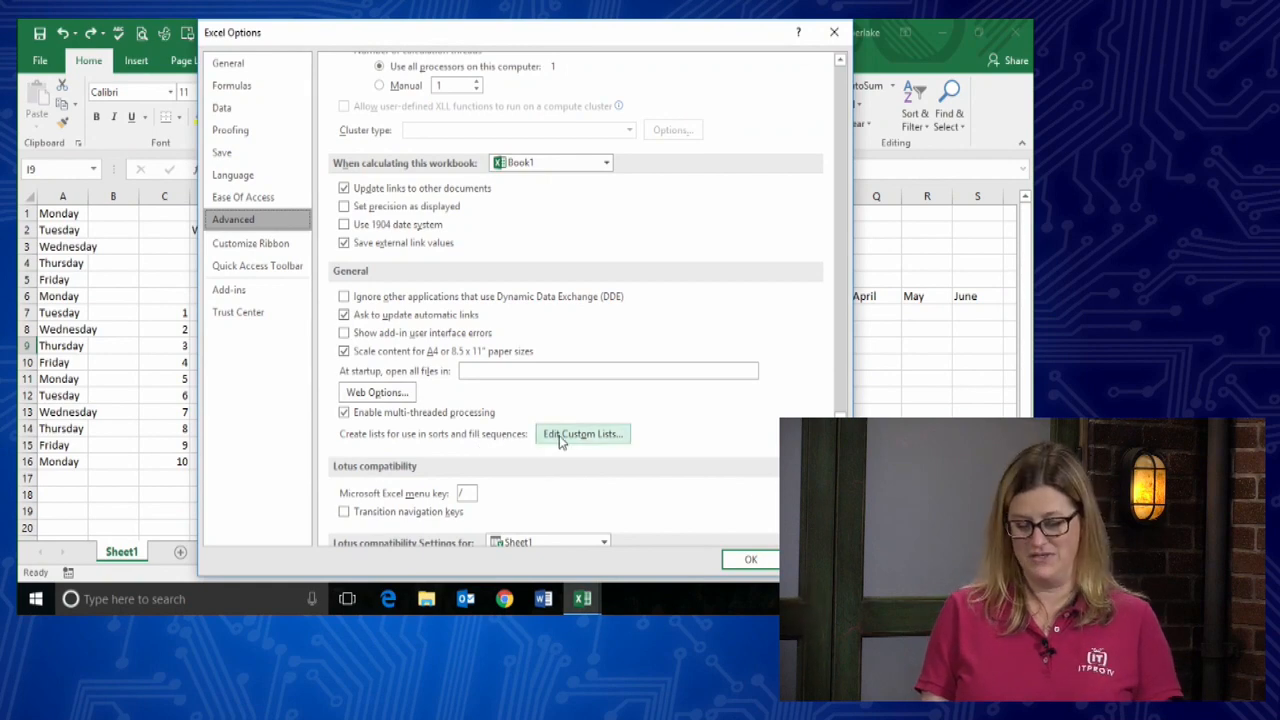
left_click(561, 437)
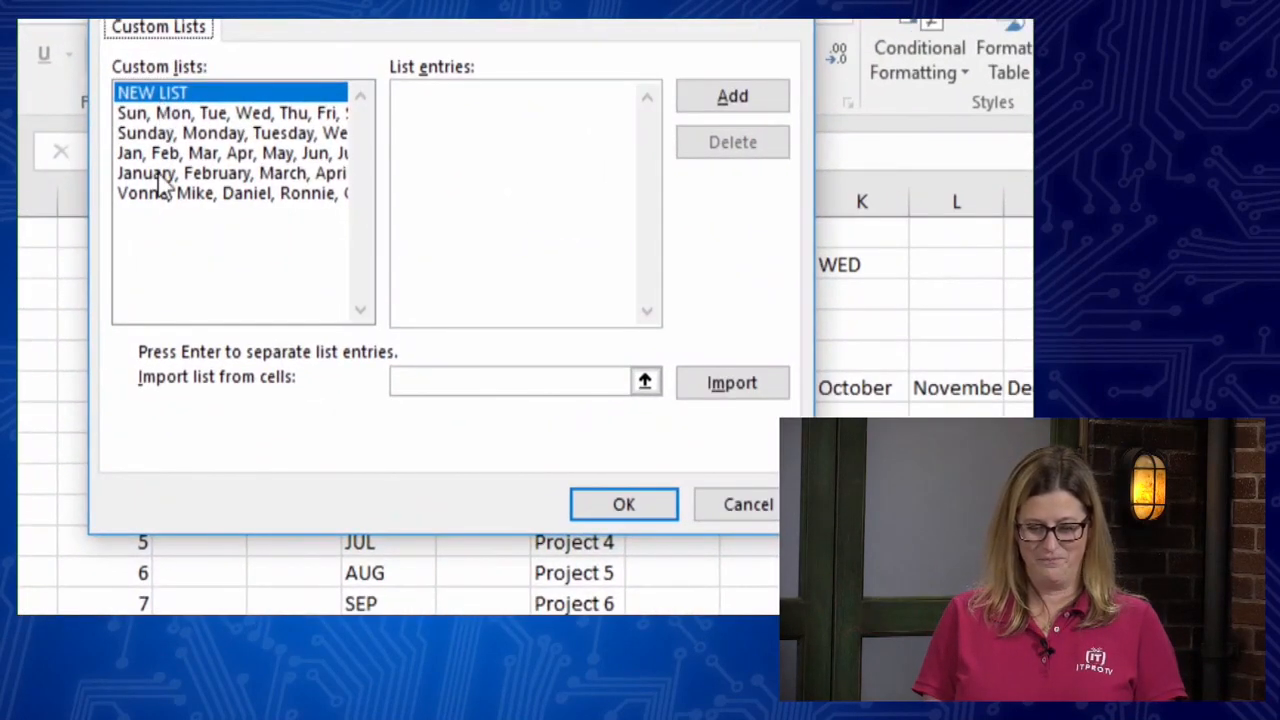
left_click(155, 194)
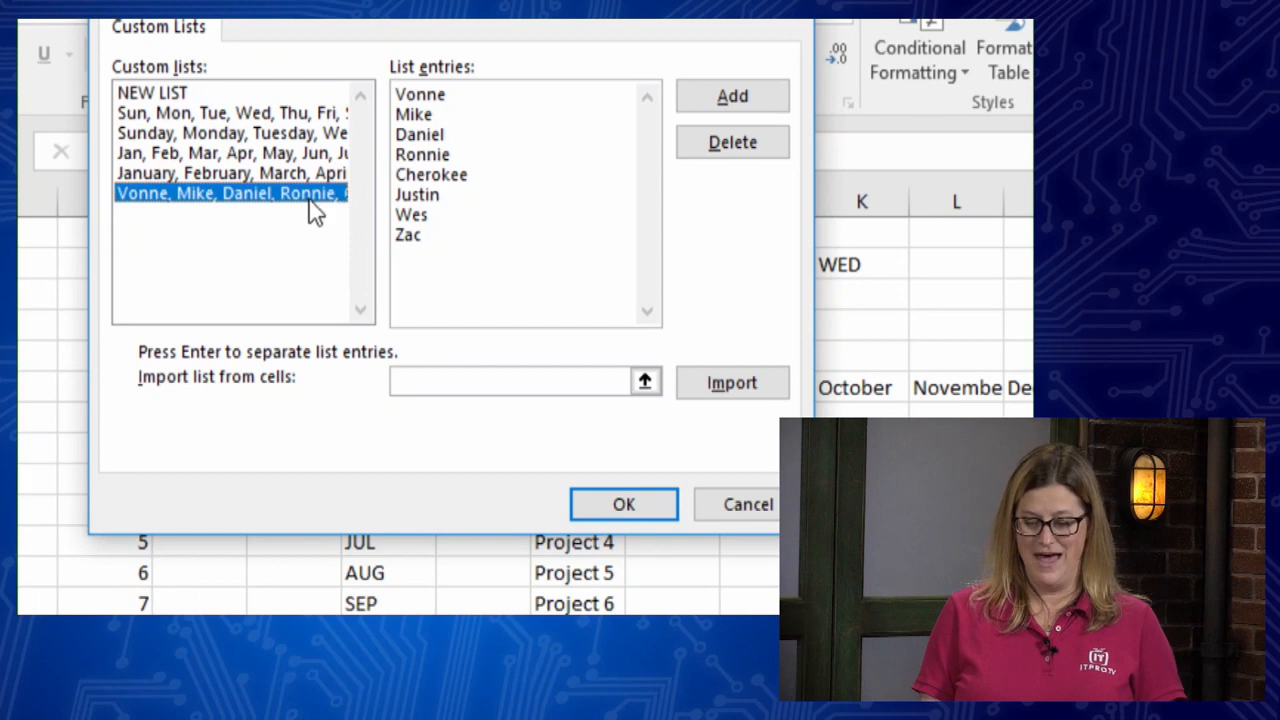
- Start a new custom list with the entries Fuego, Bishop and Willow, each on its own line
left_click(155, 93)
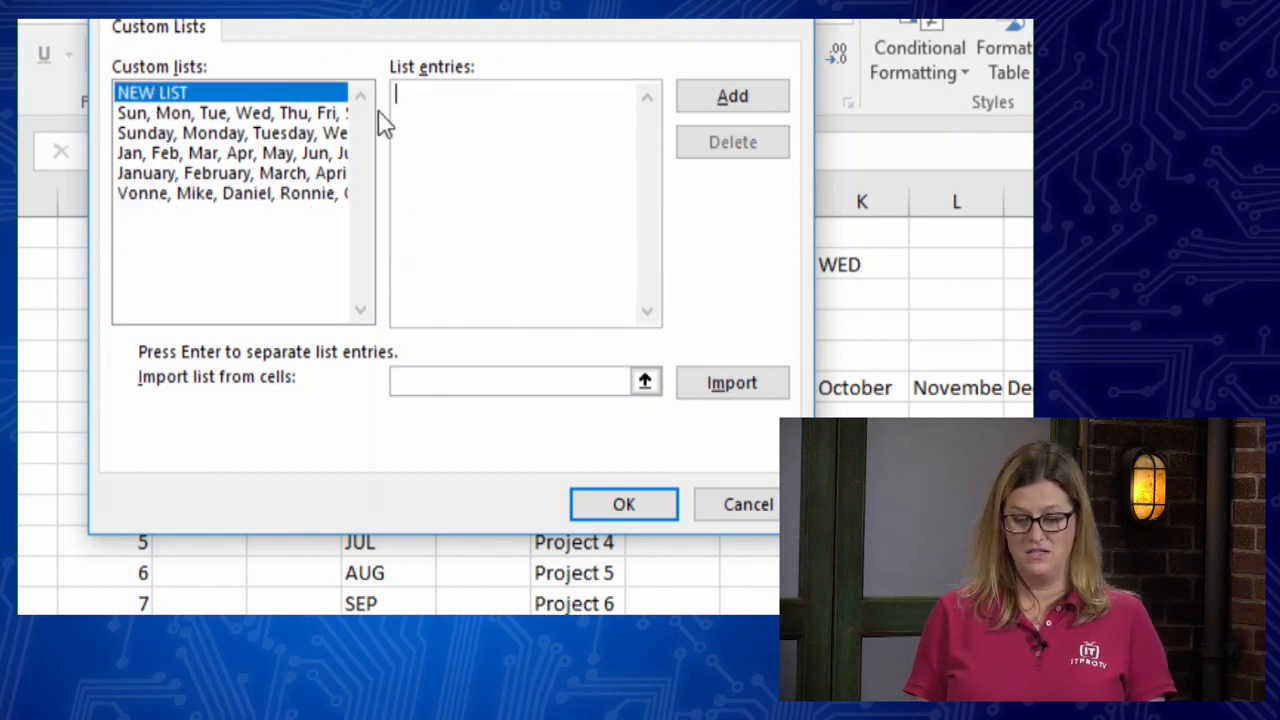
type("Fuego")
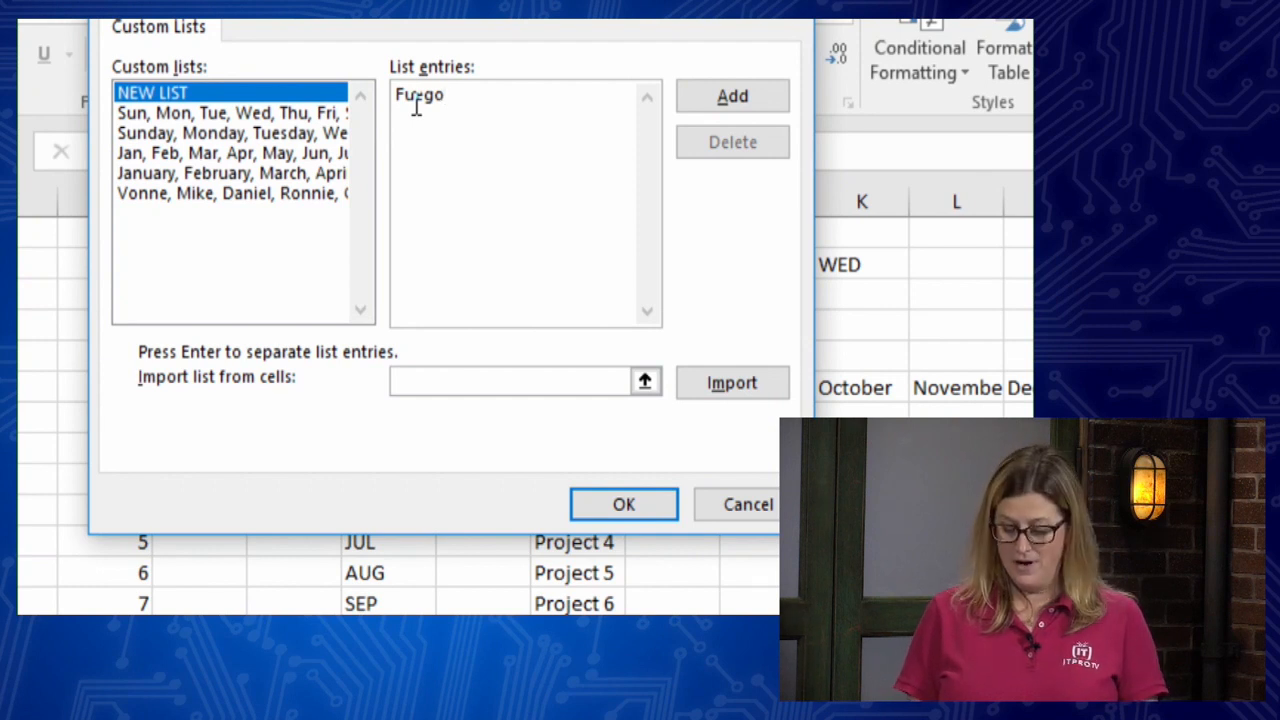
key("Return")
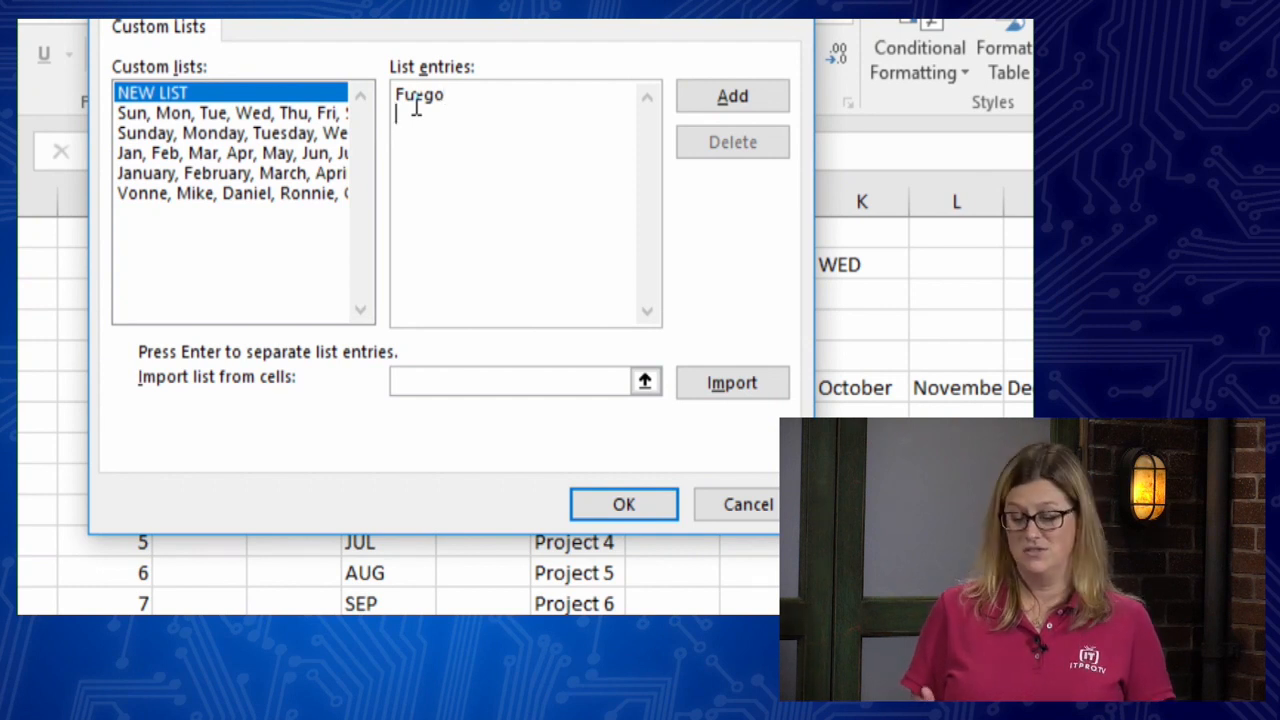
type("Bishoo")
key("BackSpace")
type("op")
key("Return")
key("BackSpace")
key("BackSpace")
key("BackSpace")
type("p")
key("Return")
type("Willow")
key("Return")
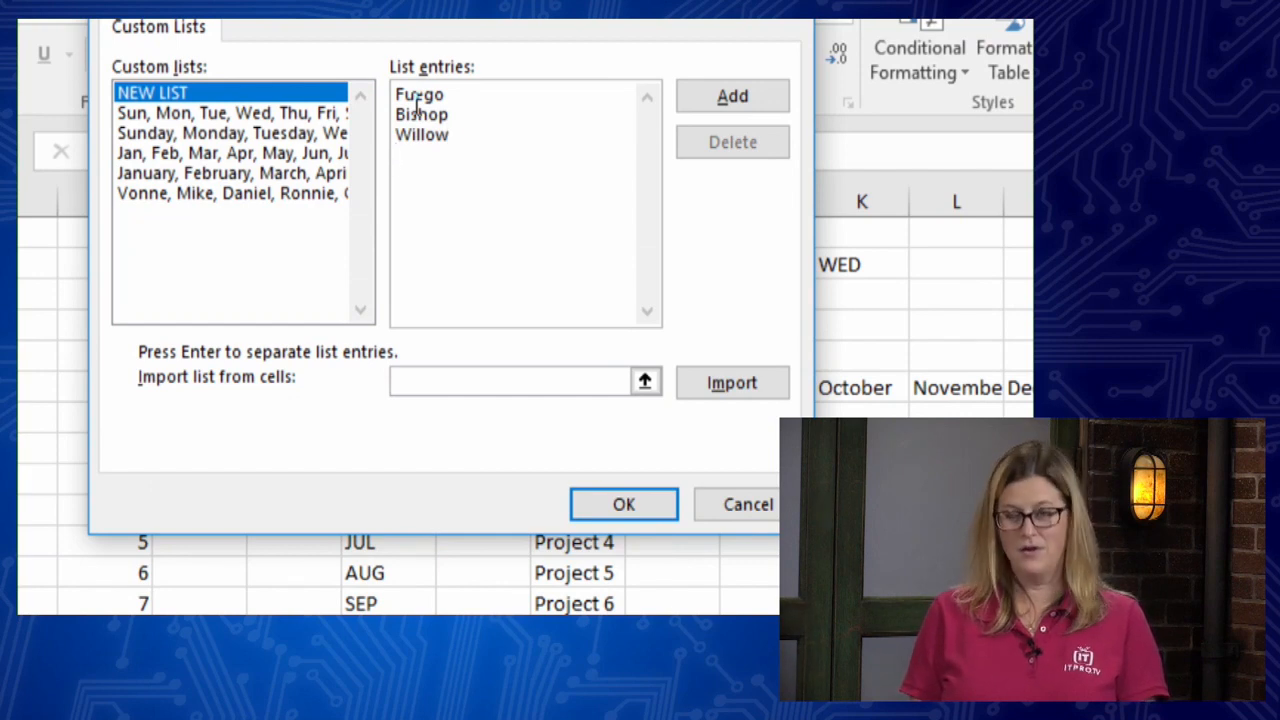
- Complete the new list with Pumpkin and Pooma, add it to the custom lists and accept the changes
type("Pumpkin")
key("Return")
type("Pooma")
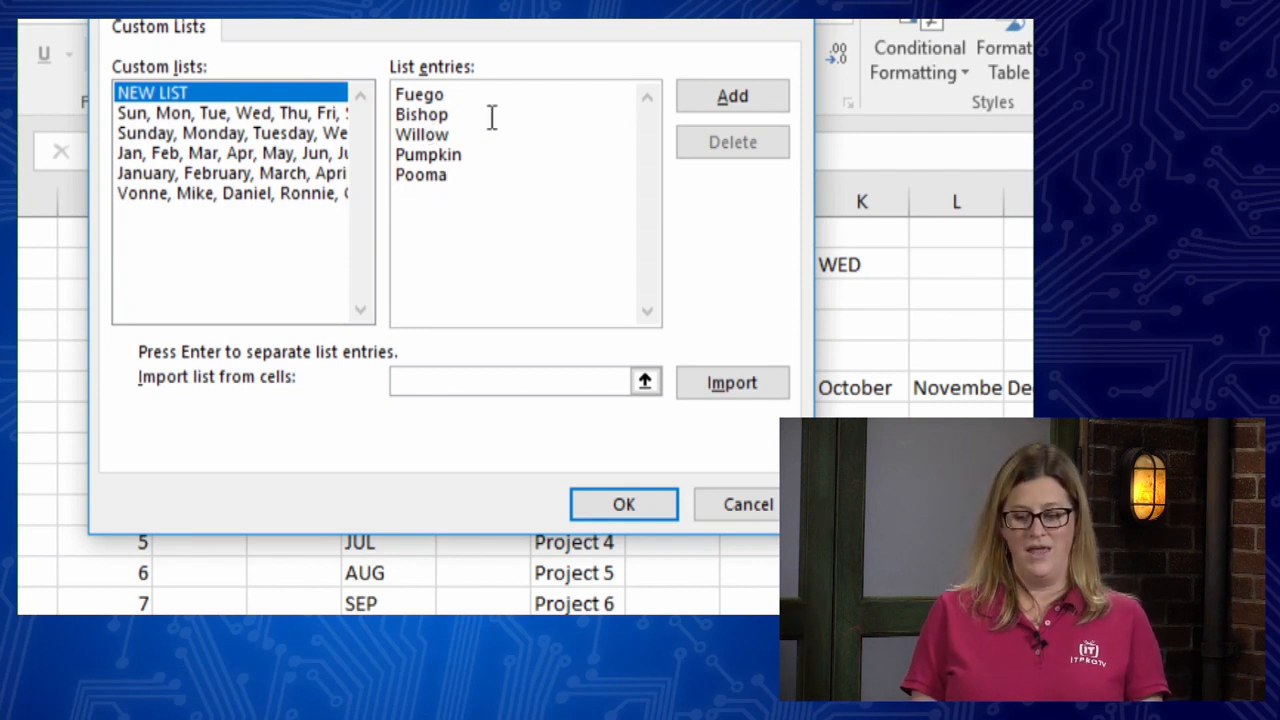
left_click(710, 108)
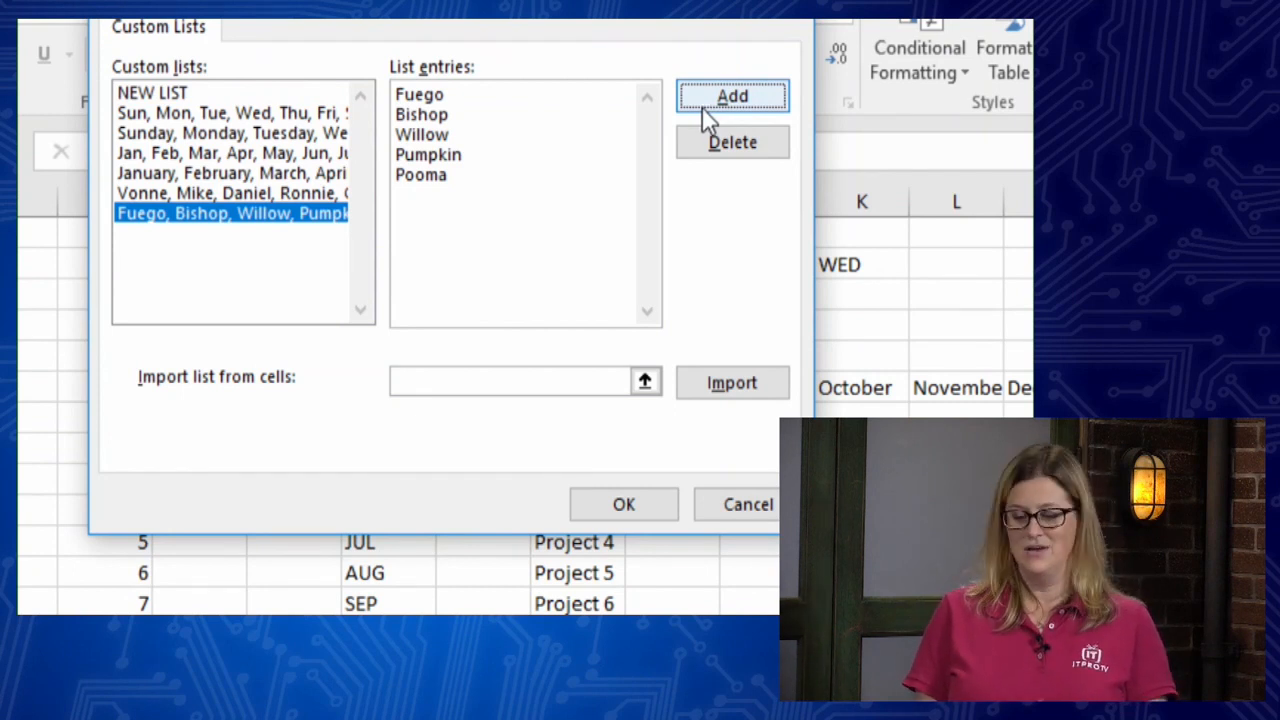
left_click(644, 500)
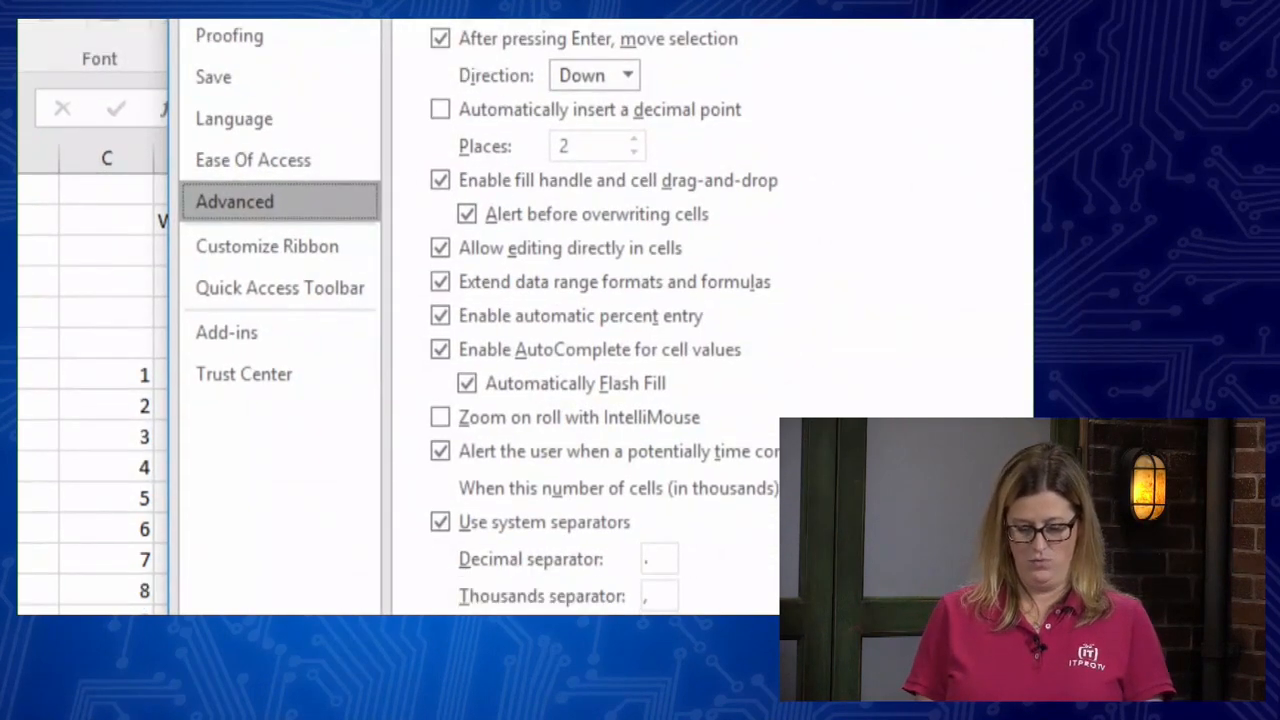
- Close the Excel options, enter Fuego in O9 and fill the custom list down to O14
left_click(750, 559)
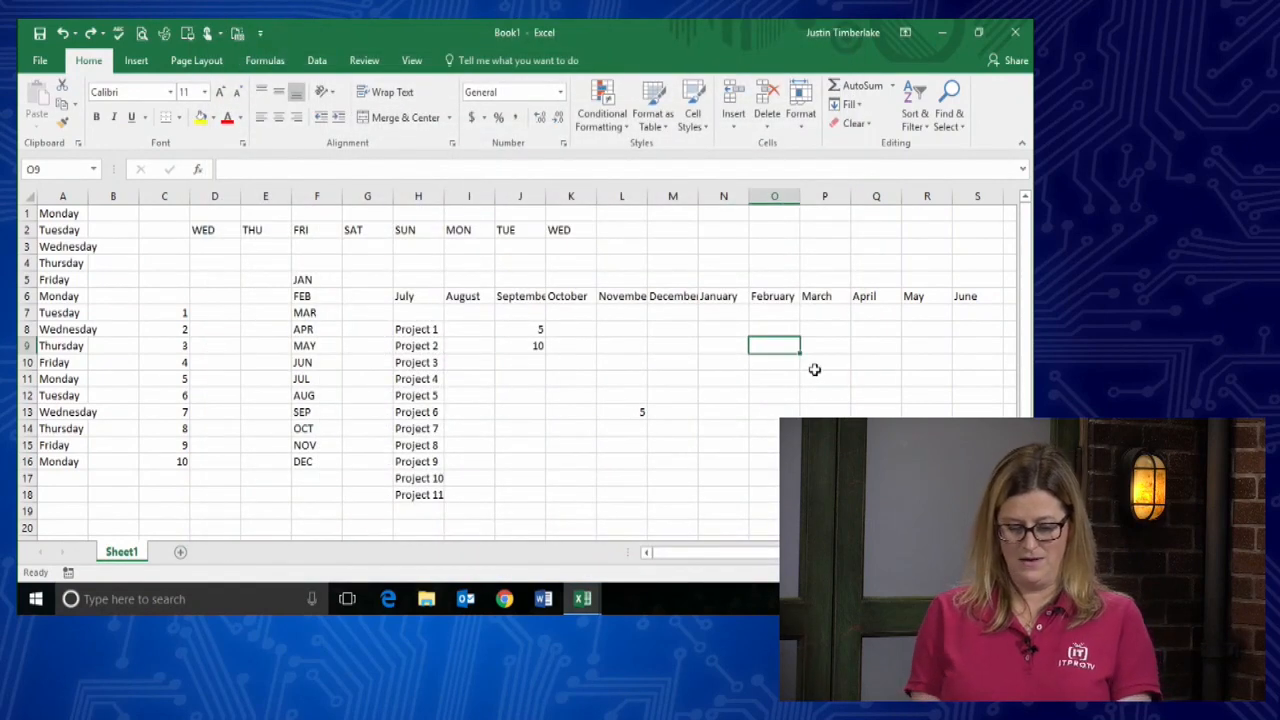
type("Fuego")
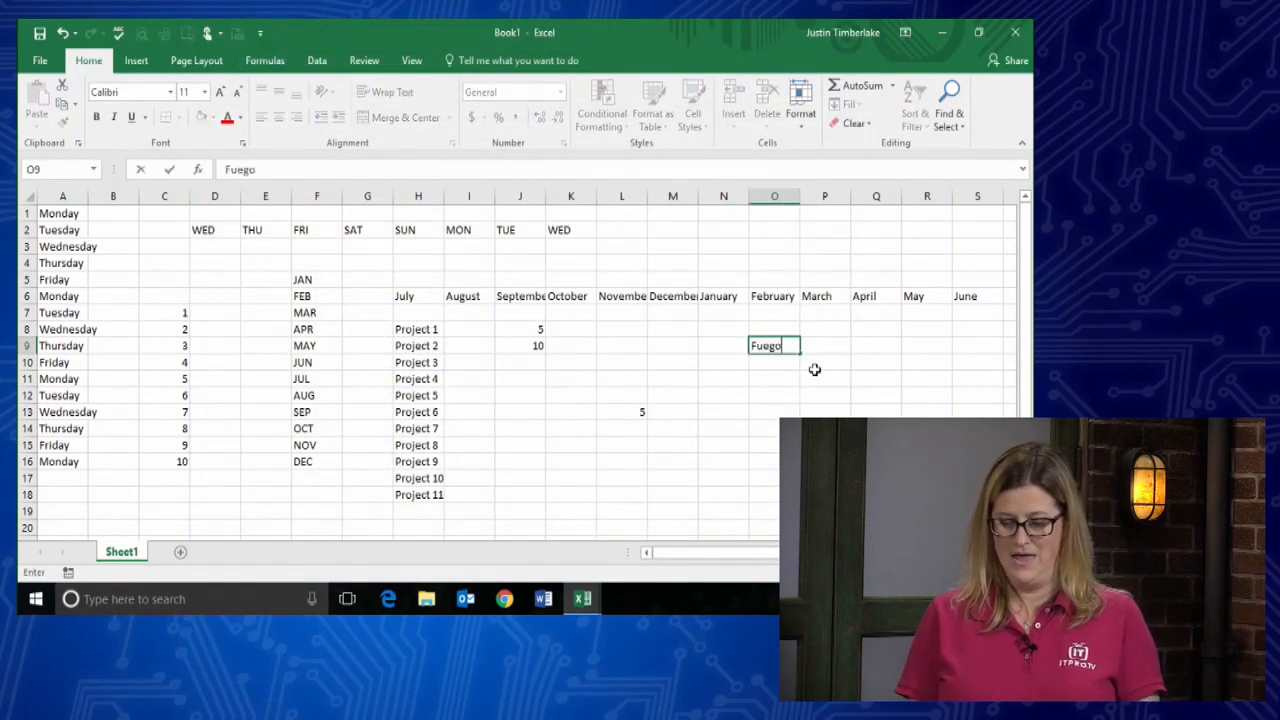
left_click_drag(800, 354, 800, 434)
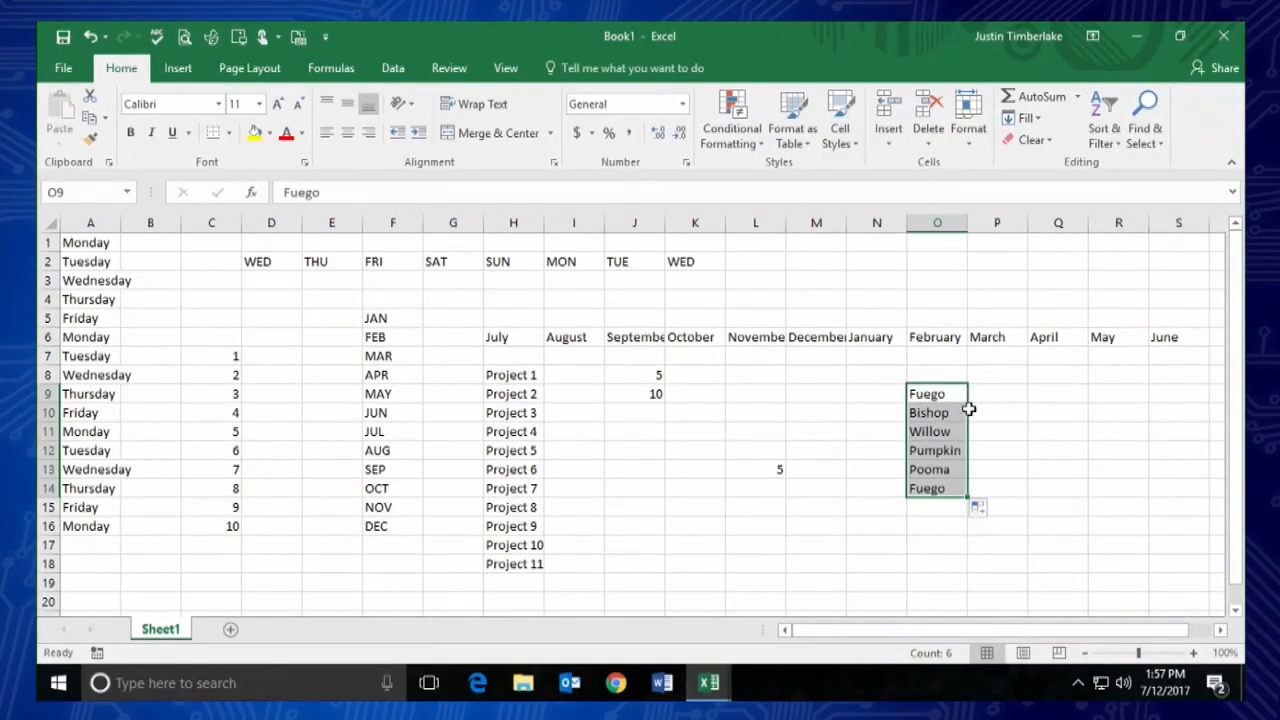
- Enter a first name from the existing custom list of people in M10 and fill the series down to M17
left_click(1220, 630)
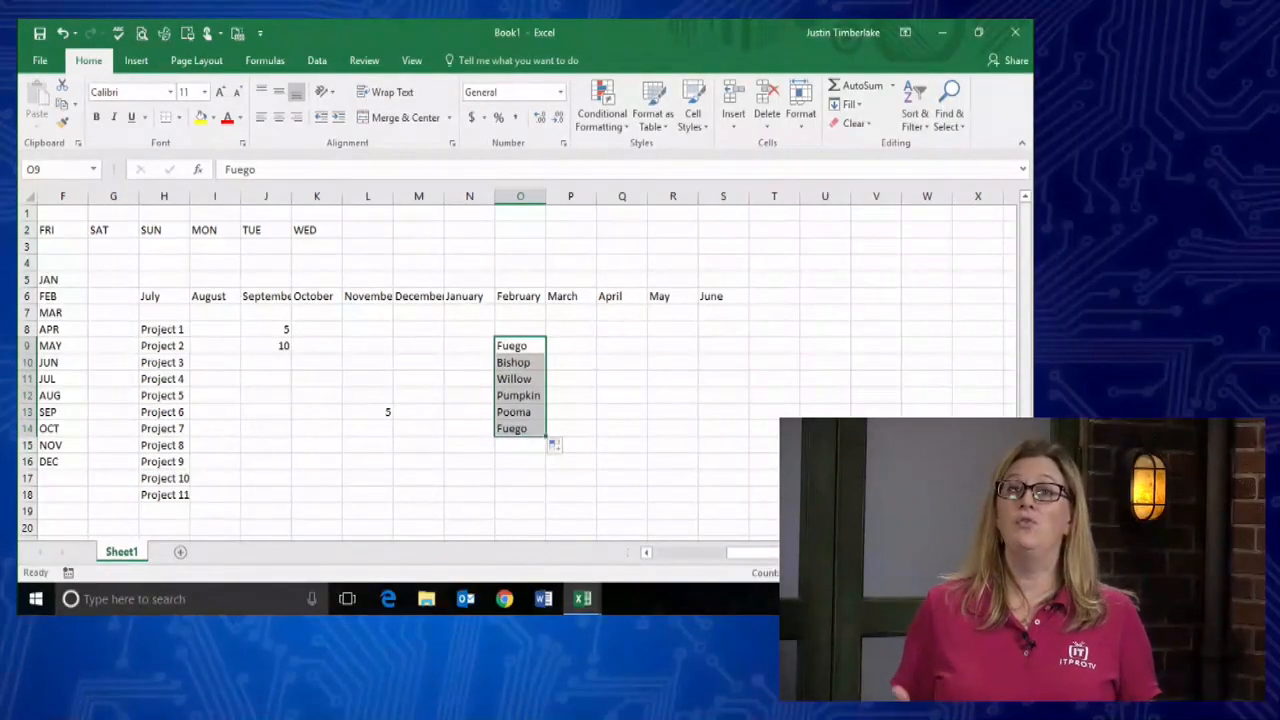
left_click(420, 358)
type("Daniel")
key("ctrl+Return")
left_click_drag(444, 367, 443, 480)
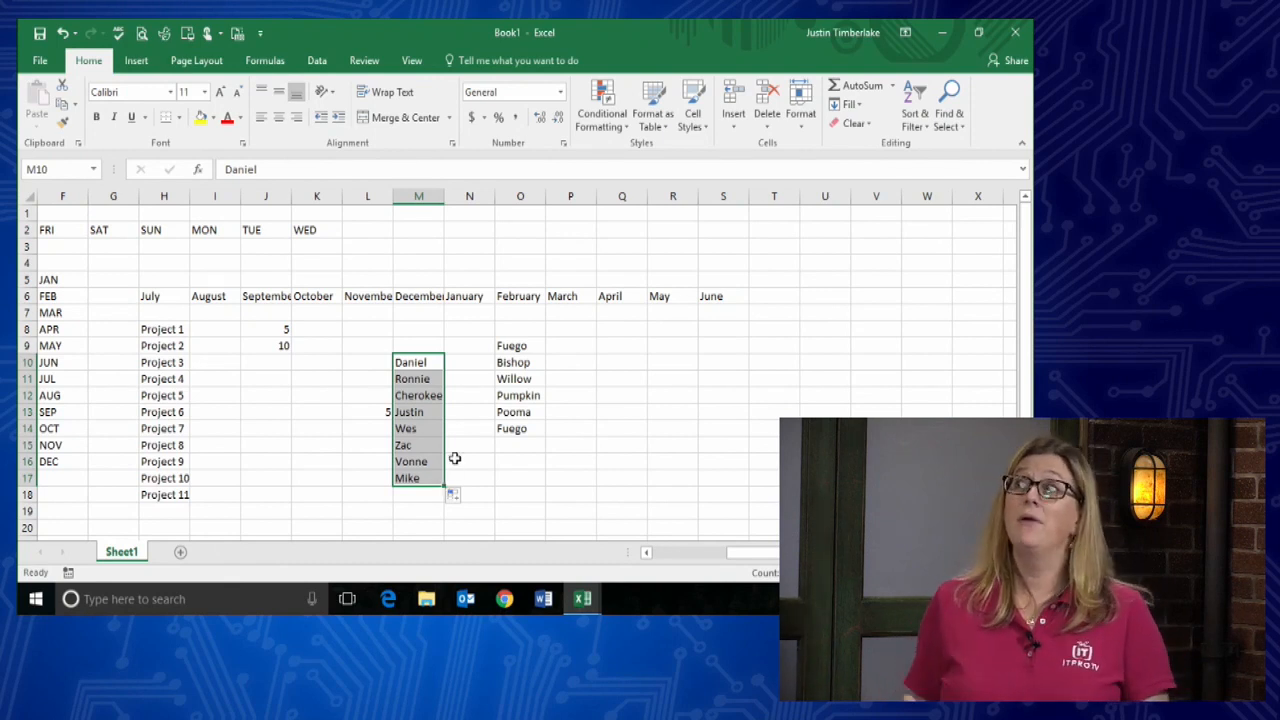
- Enter One, Two, Thrre and Four in cells J12 to J15
left_click(265, 399)
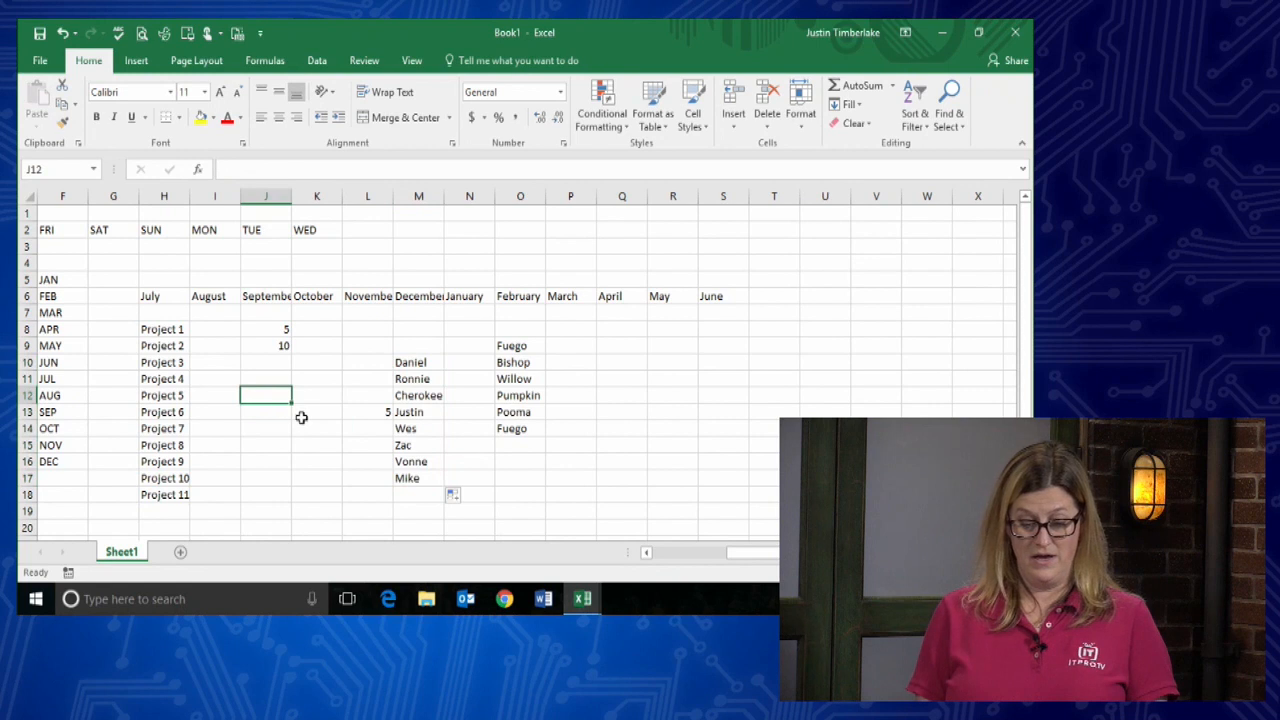
type("One")
key("Return")
type("Two")
key("Return")
type("Thrre")
key("Return")
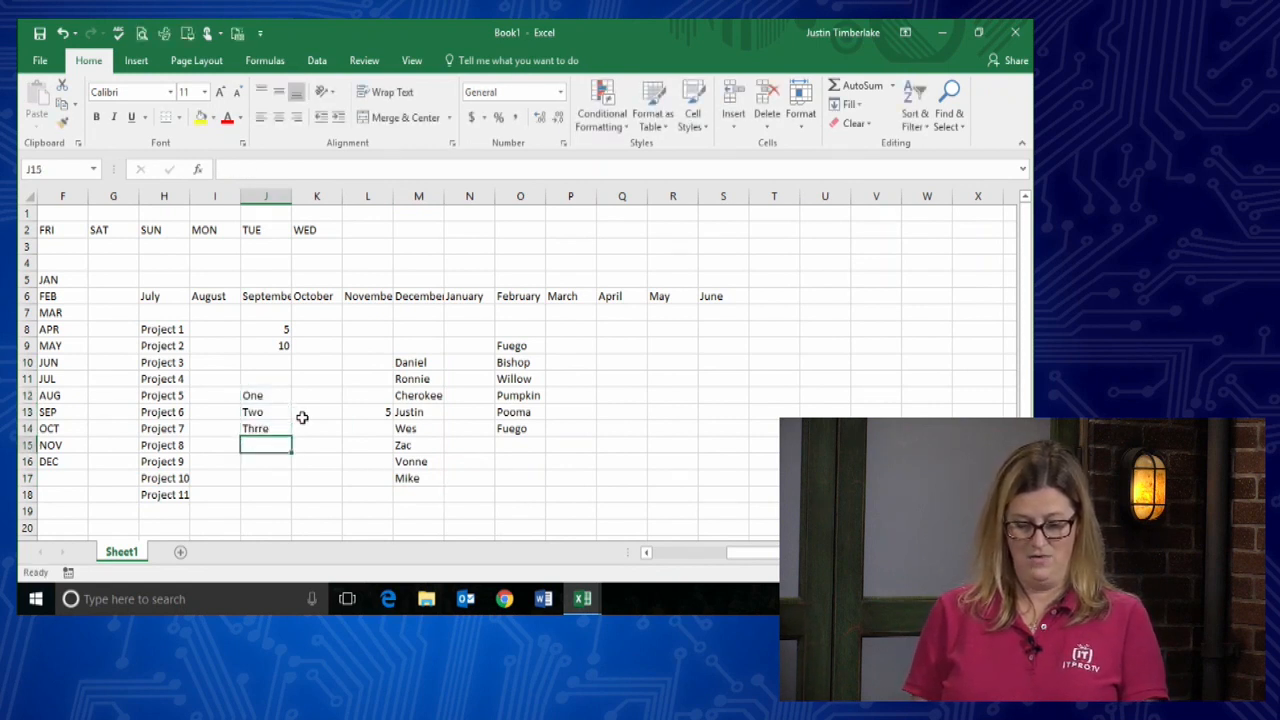
type("Four")
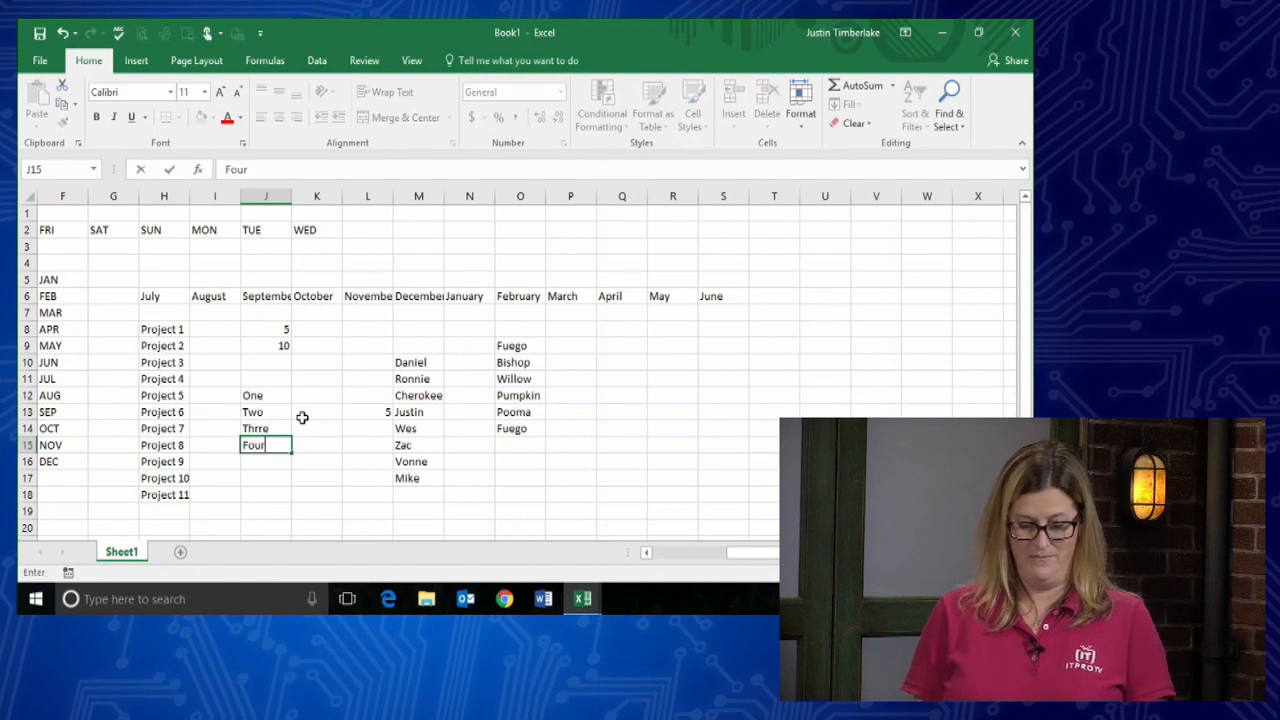
key("Return")
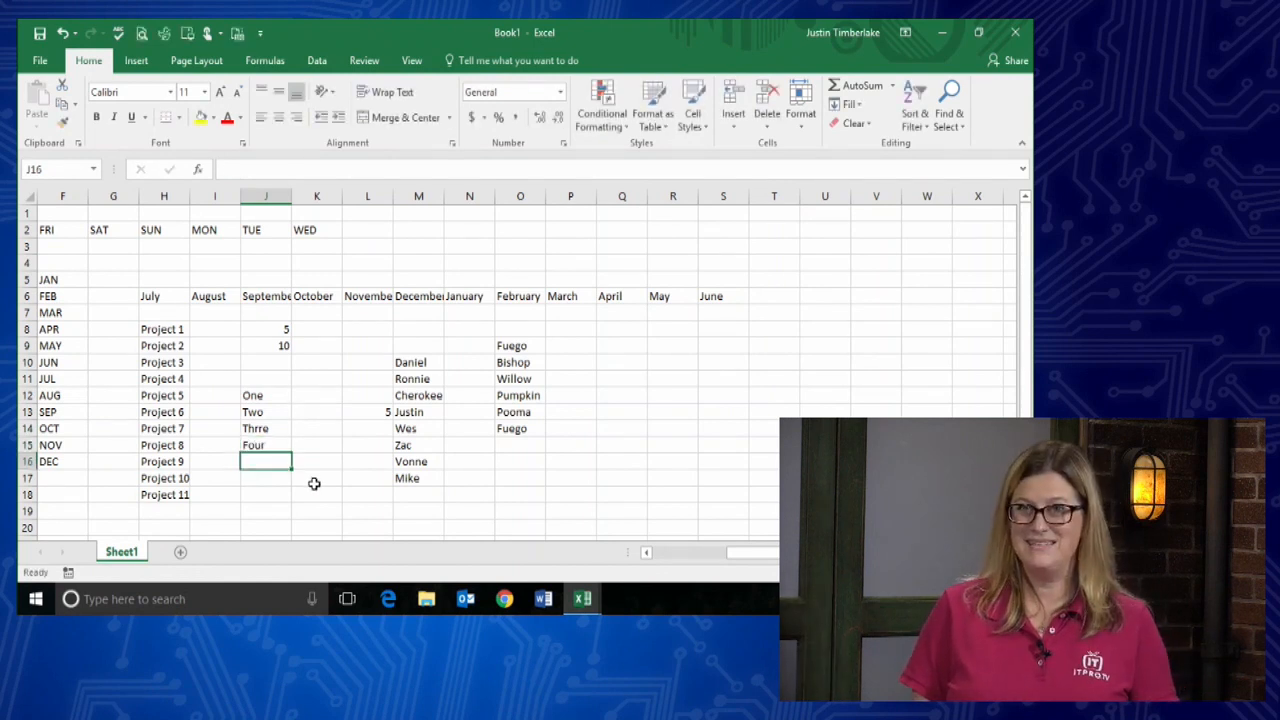
- Select J12:J15 and open the custom lists editor from the advanced Excel options
left_click_drag(274, 400, 283, 445)
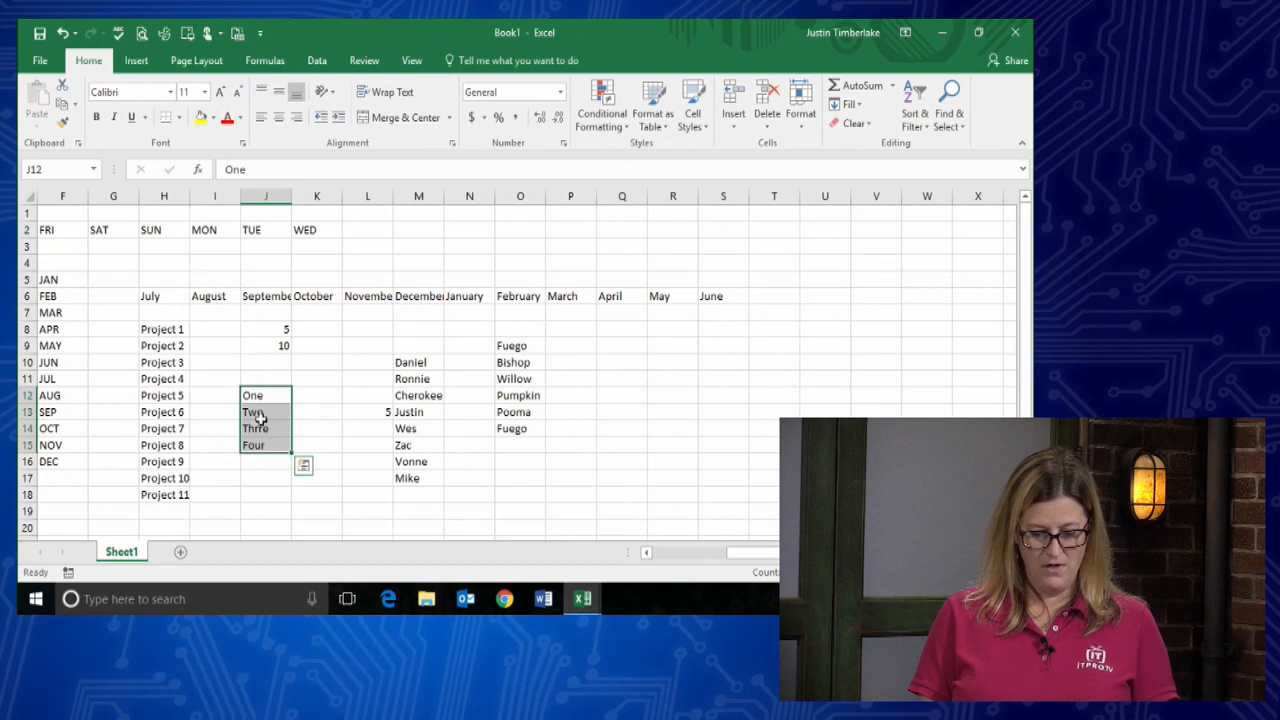
left_click(40, 62)
left_click(52, 498)
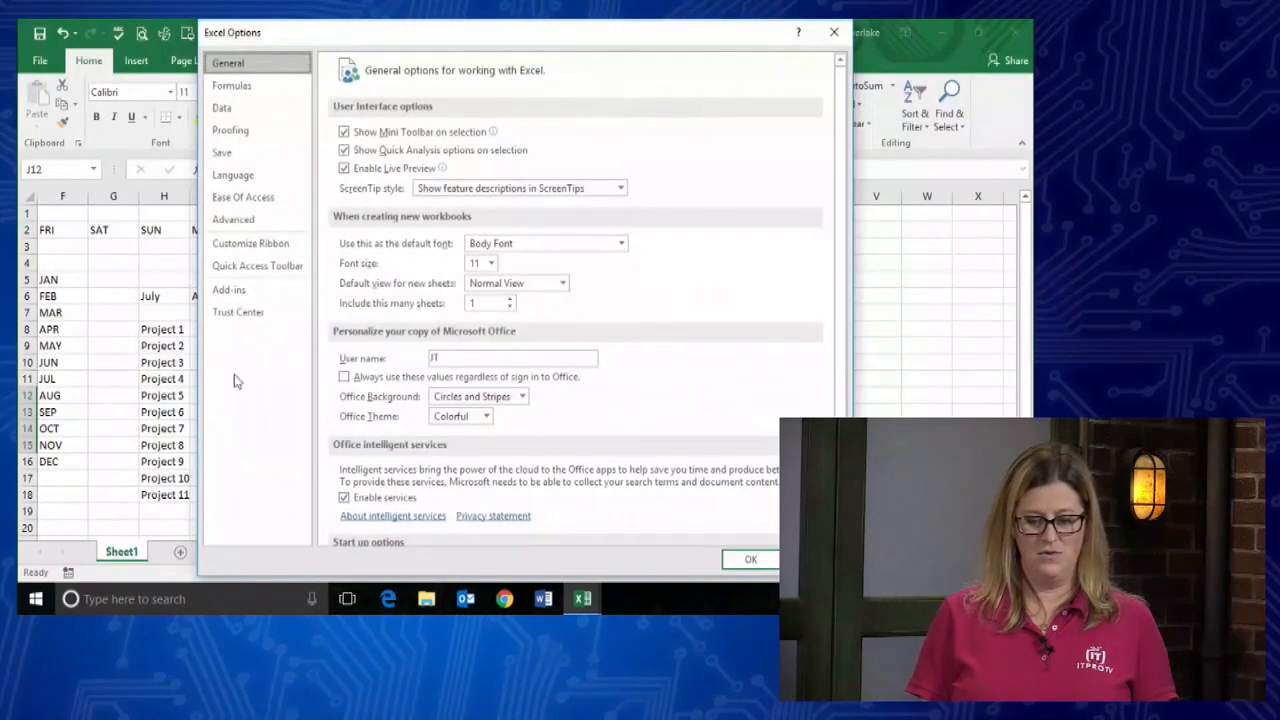
left_click(209, 220)
scroll(408, 260, "down", 10)
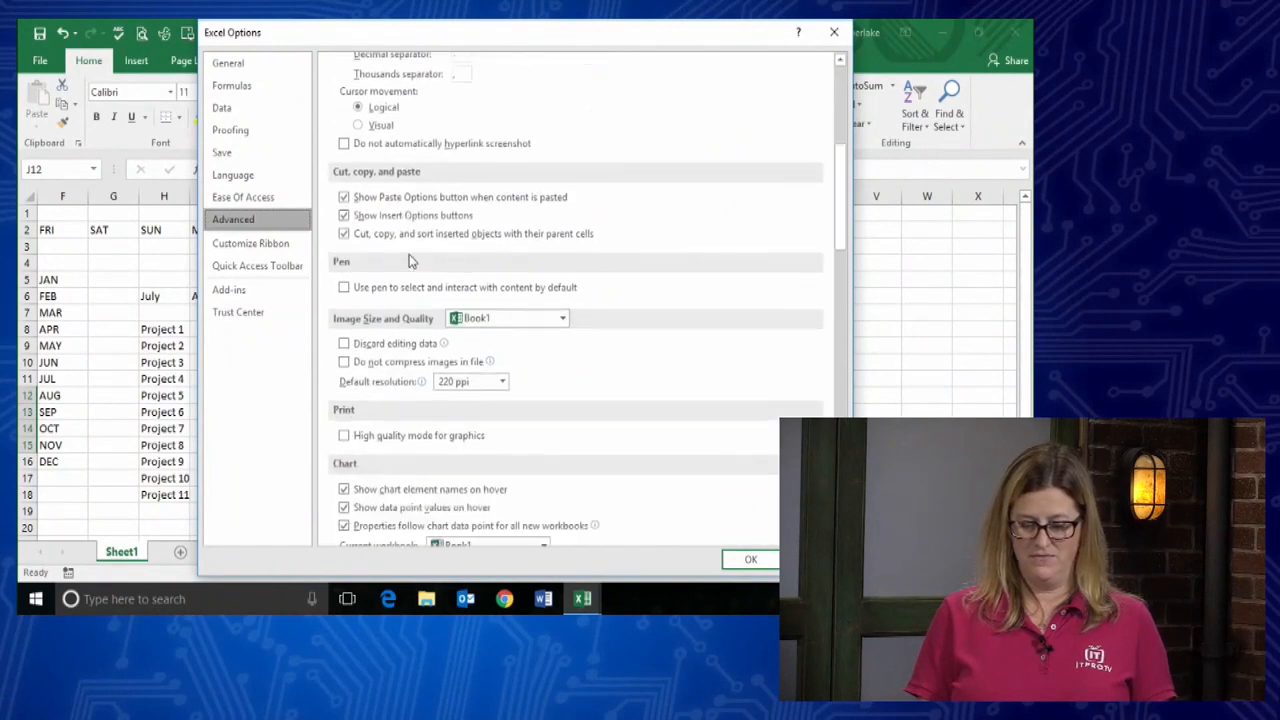
scroll(408, 260, "down", 8)
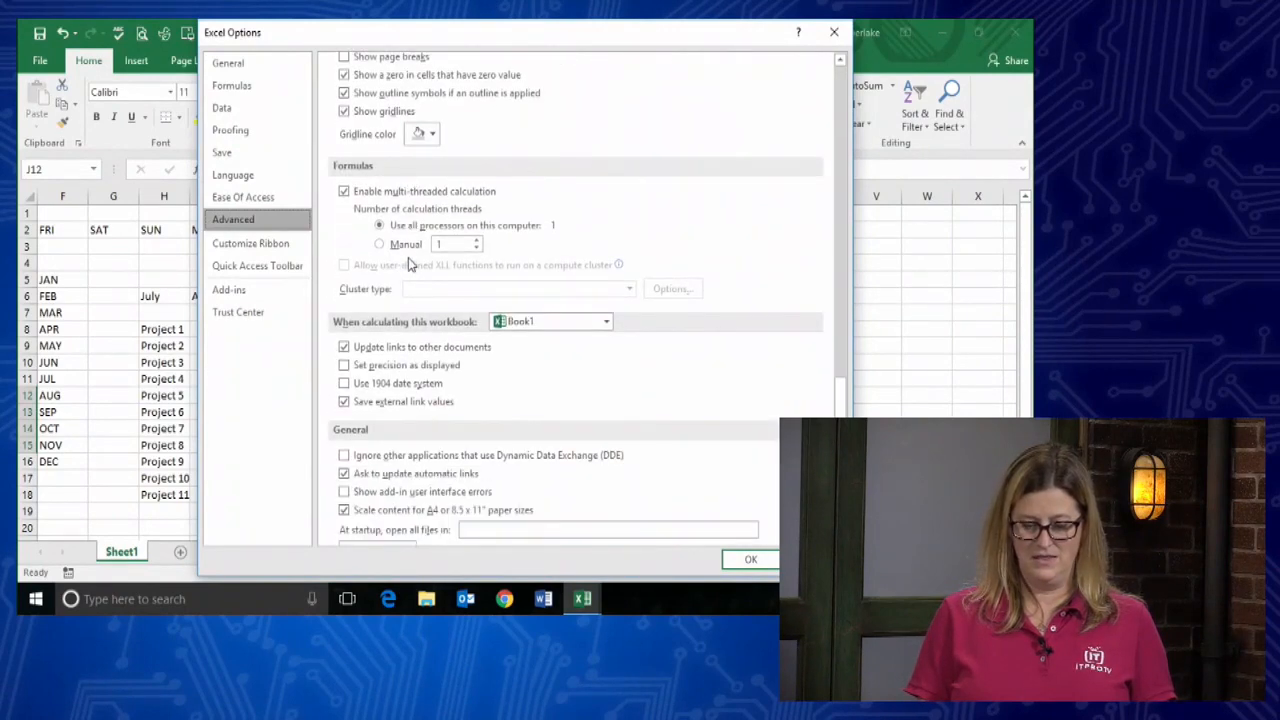
scroll(408, 262, "down", 5)
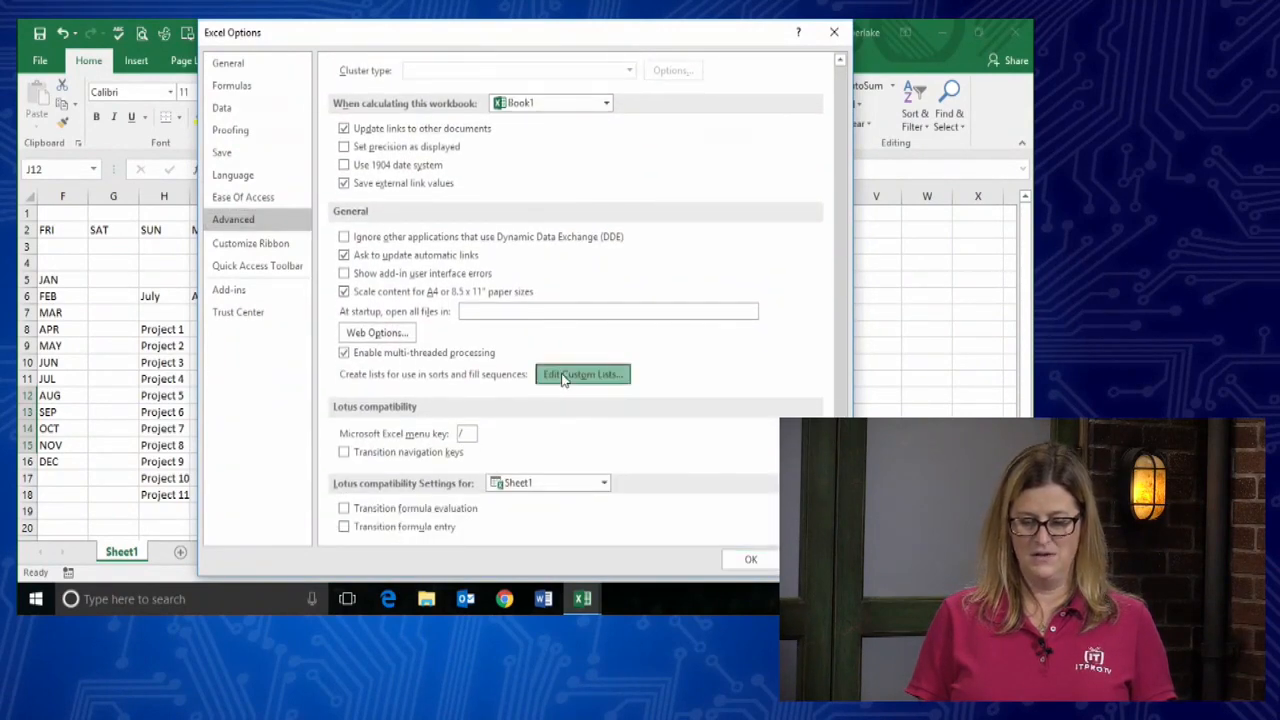
left_click(563, 377)
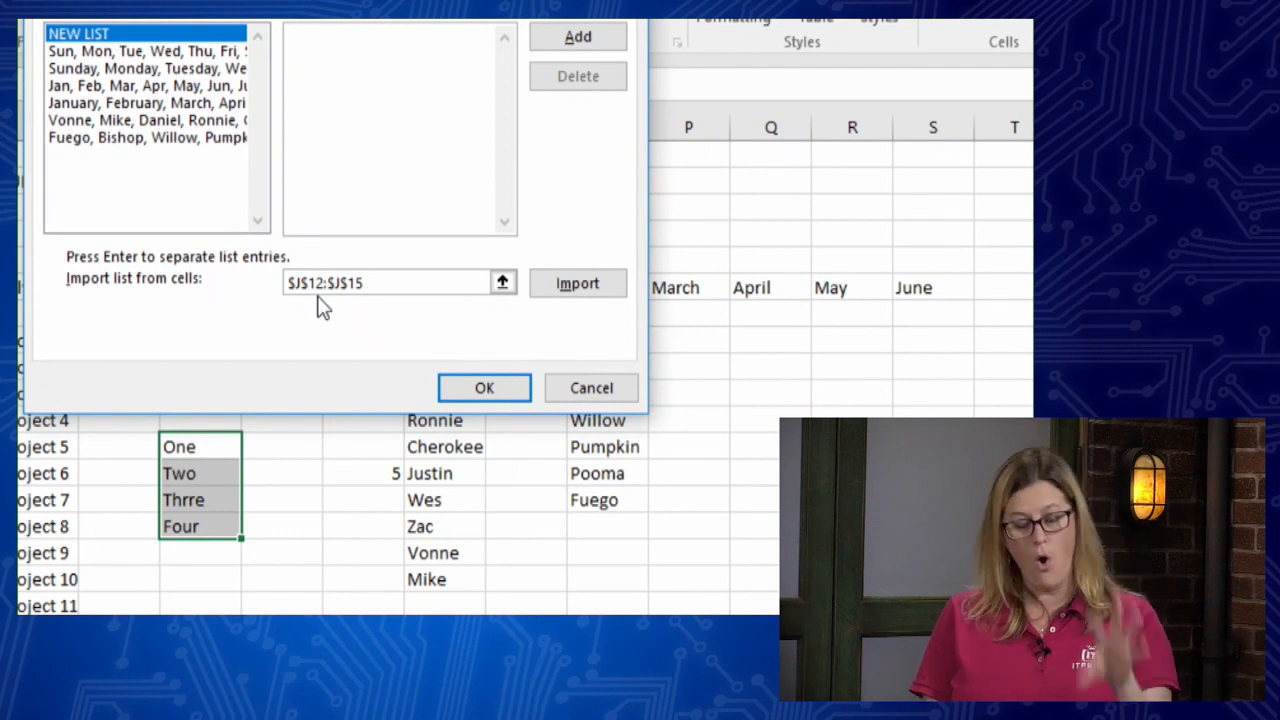
- Import the entries of J12:J15 as a new custom list and accept the changes
left_click(588, 288)
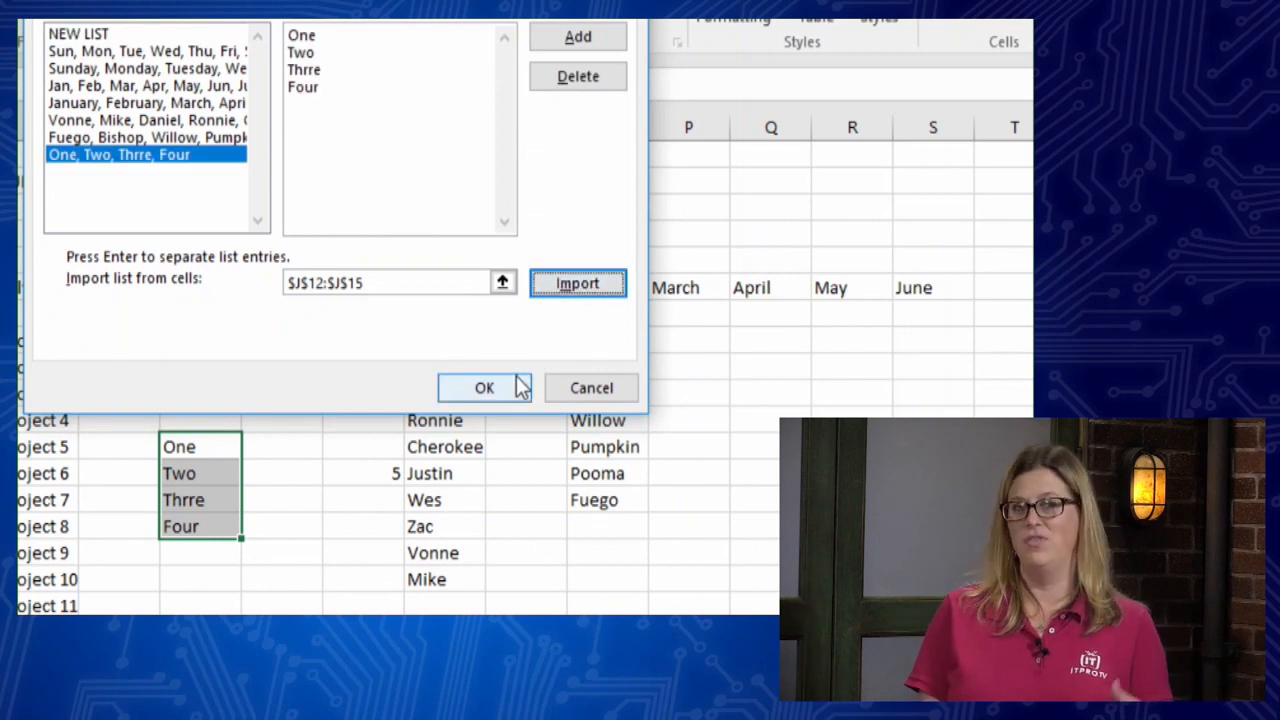
left_click(484, 388)
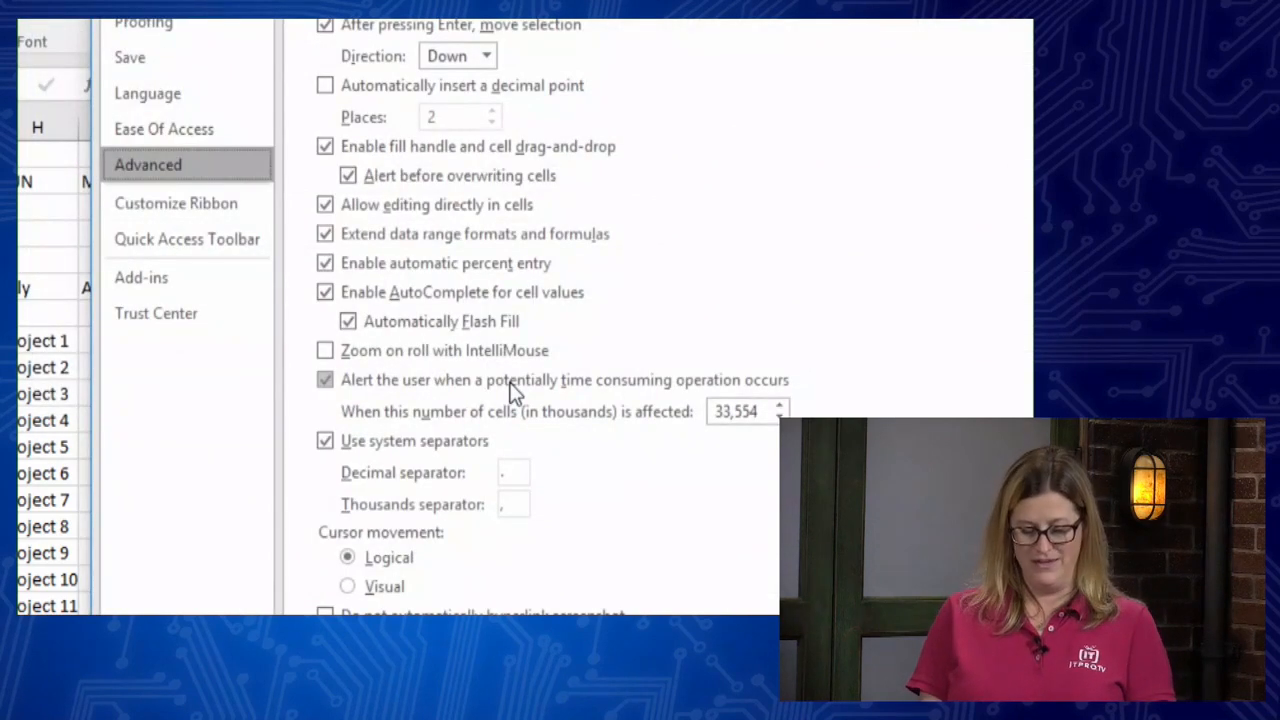
left_click(745, 566)
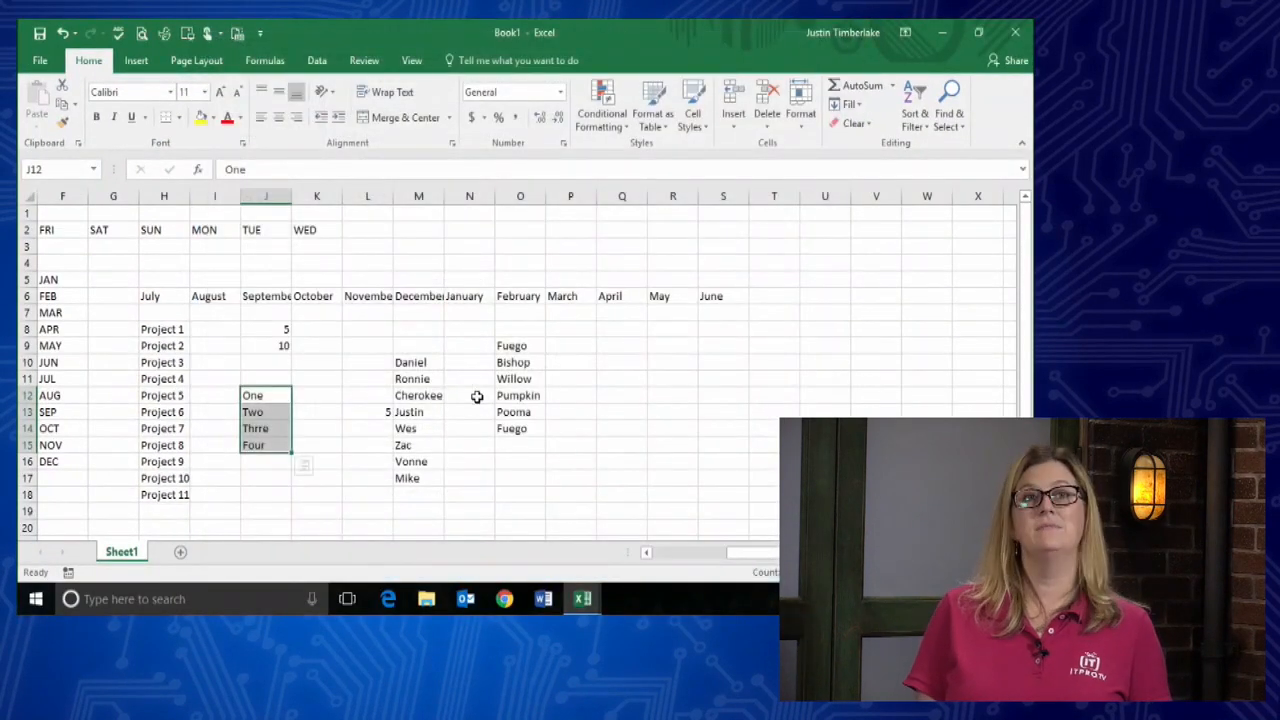
- Enter Four in O2 and fill the imported list across to S2
left_click(523, 231)
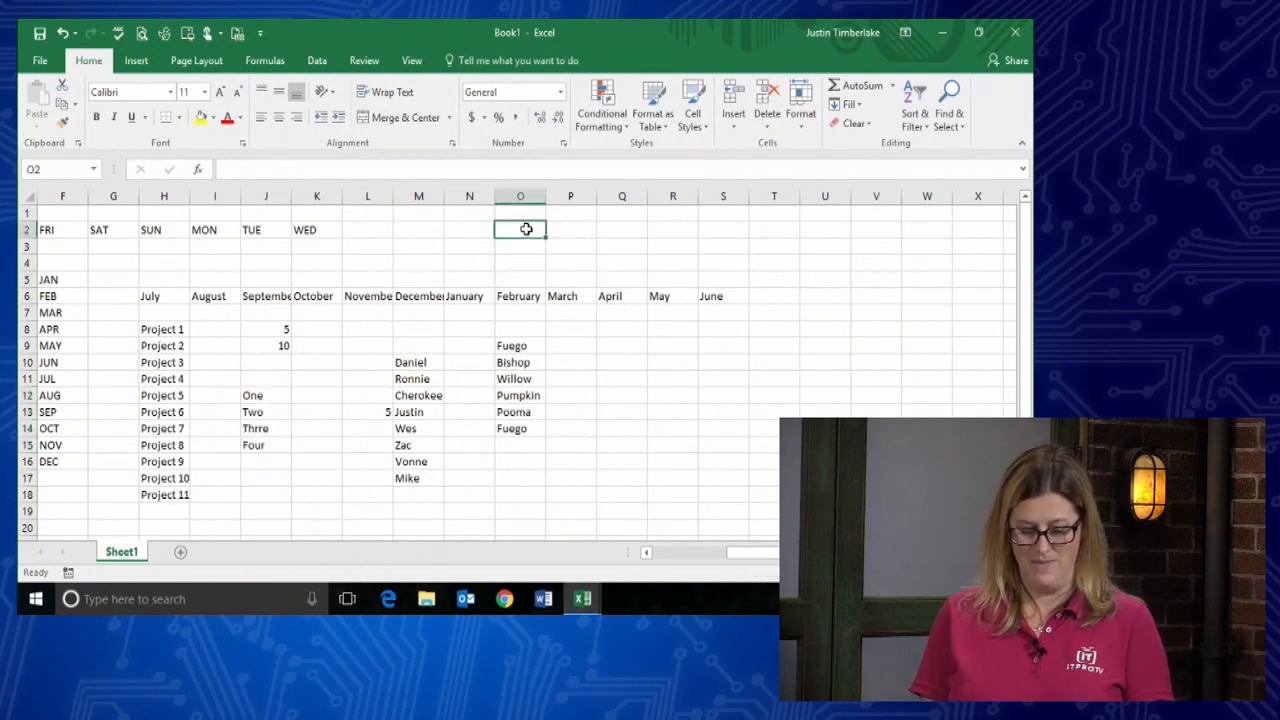
type("Four")
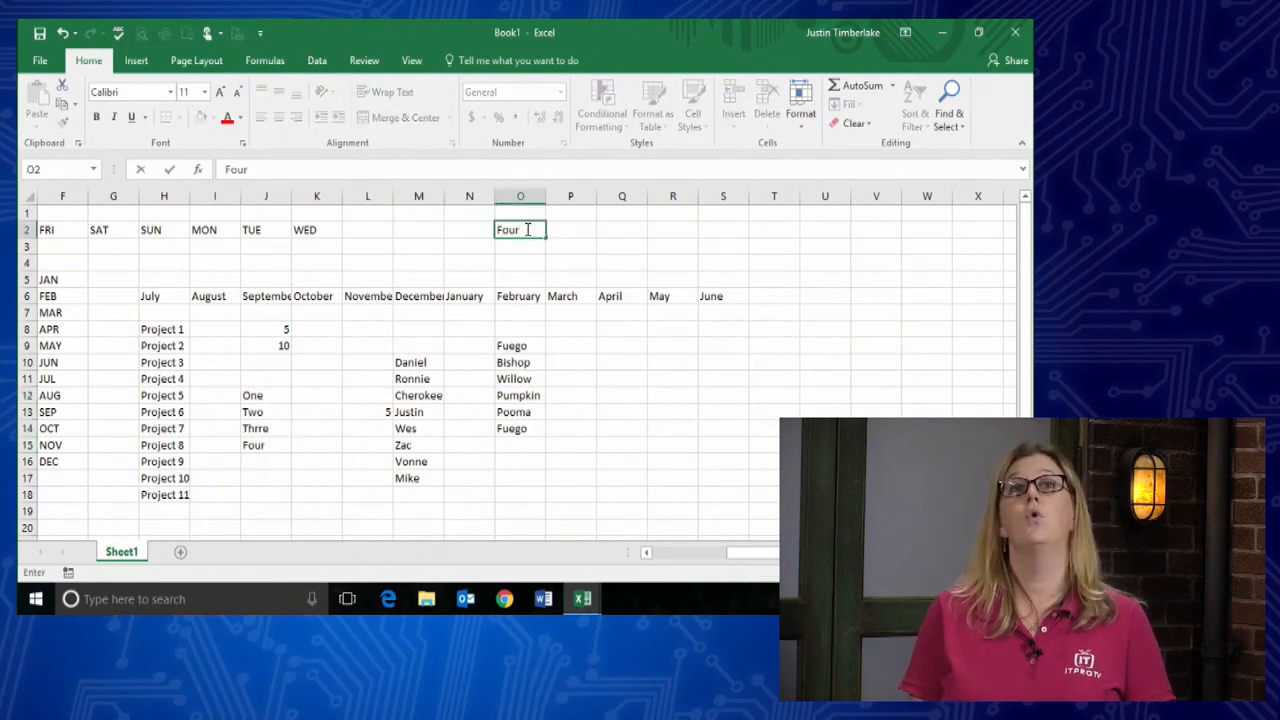
key("ctrl+Return")
left_click_drag(572, 240, 748, 240)
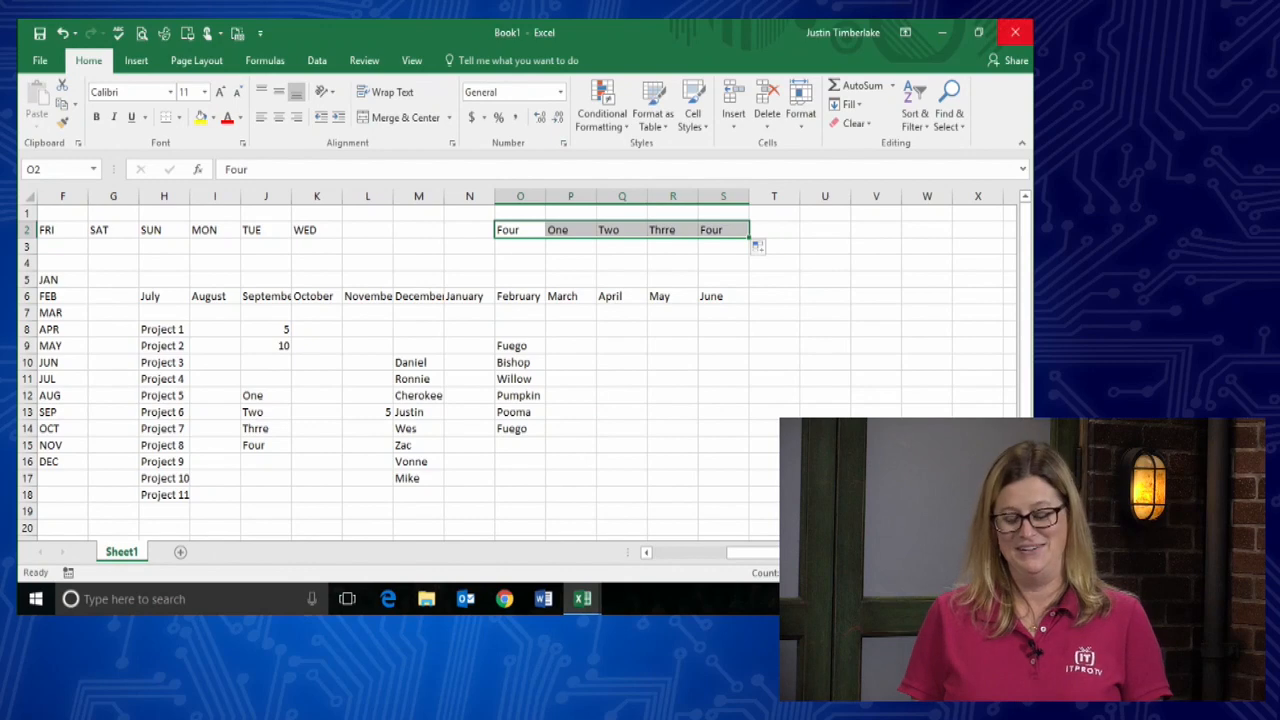
- Minimize both open workbooks and open the Flash Fill.xlsx workbook from the desktop
left_click(949, 33)
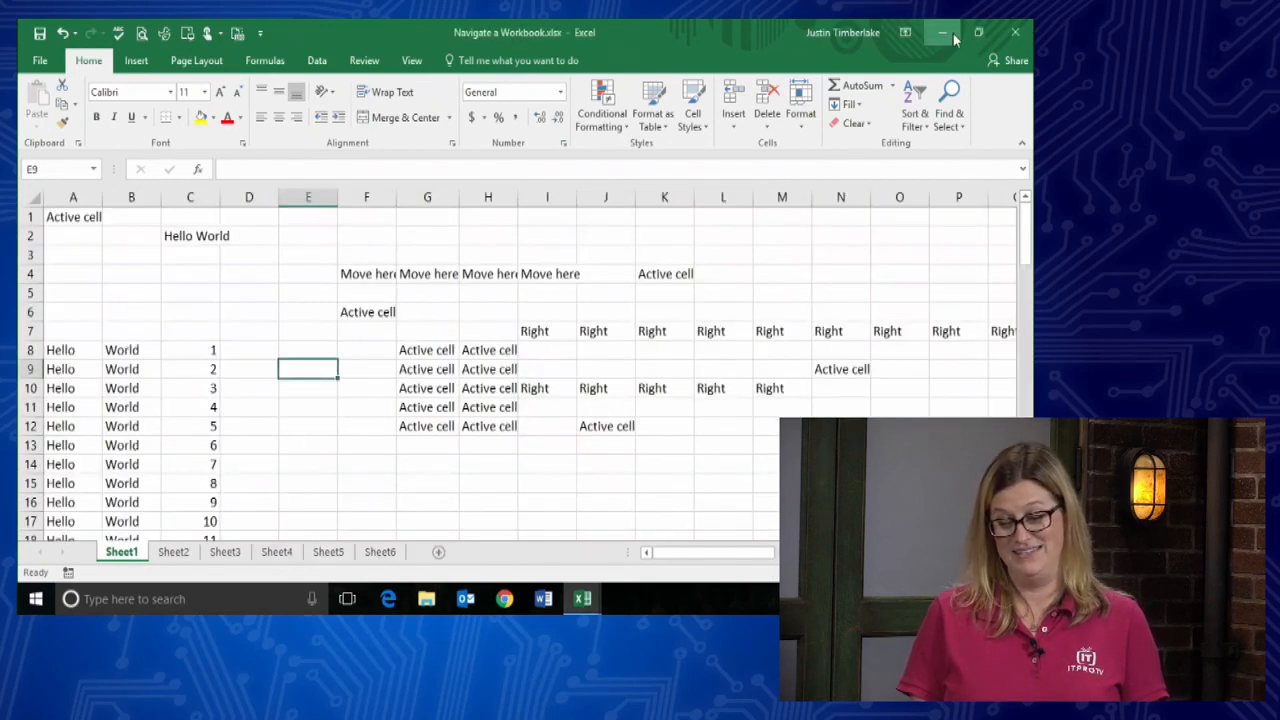
left_click(949, 33)
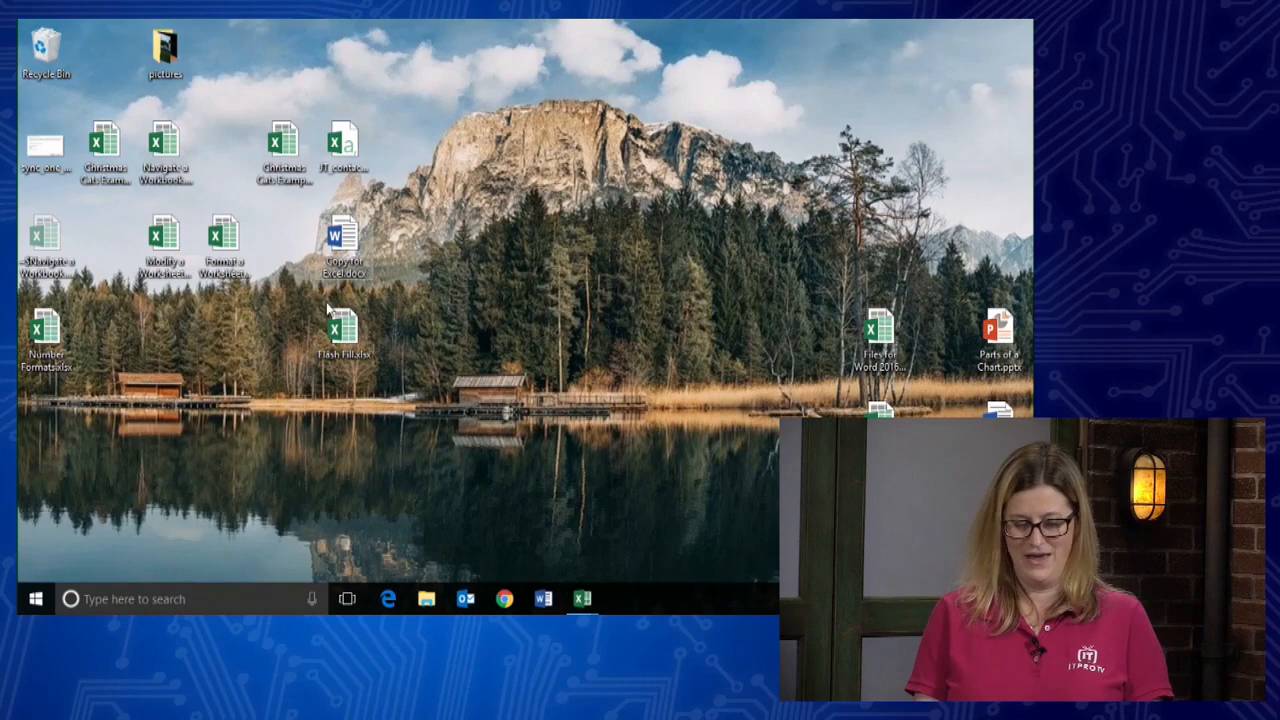
double_click(337, 345)
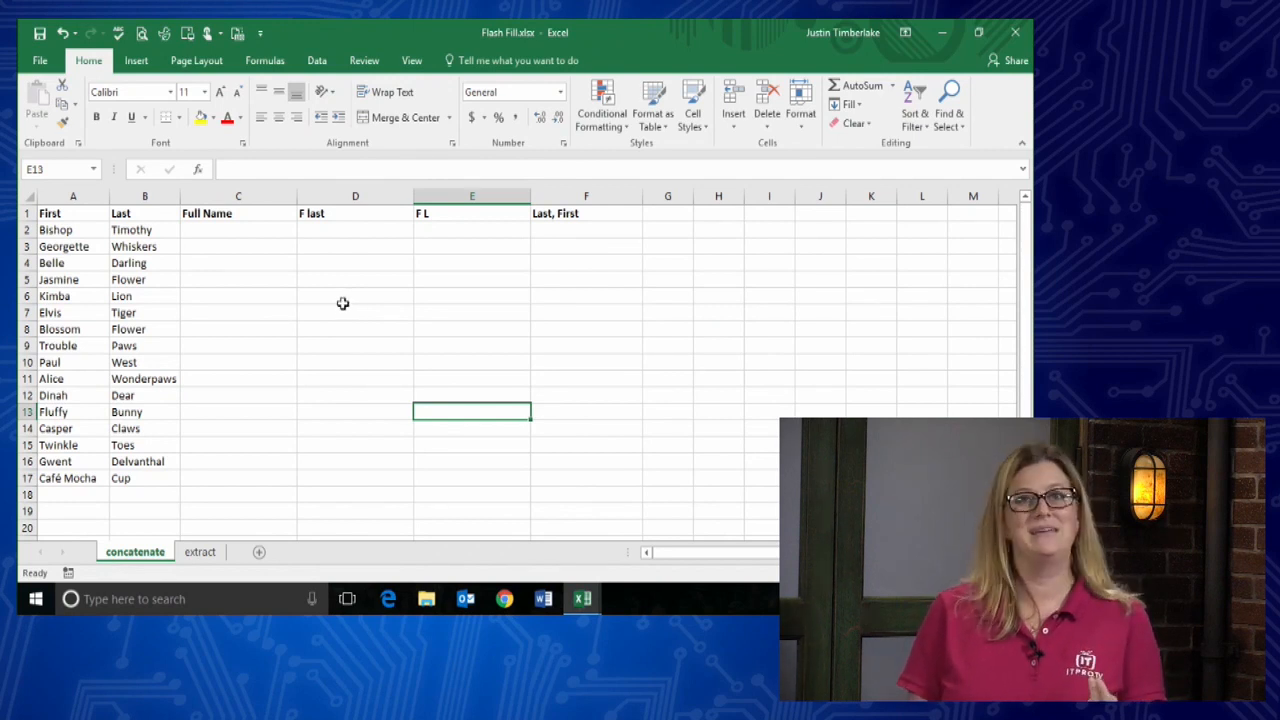
- Enter the first record's full name in C2, start the second in C3 and accept the Flash Fill suggestion for the Full Name column
left_click(207, 234)
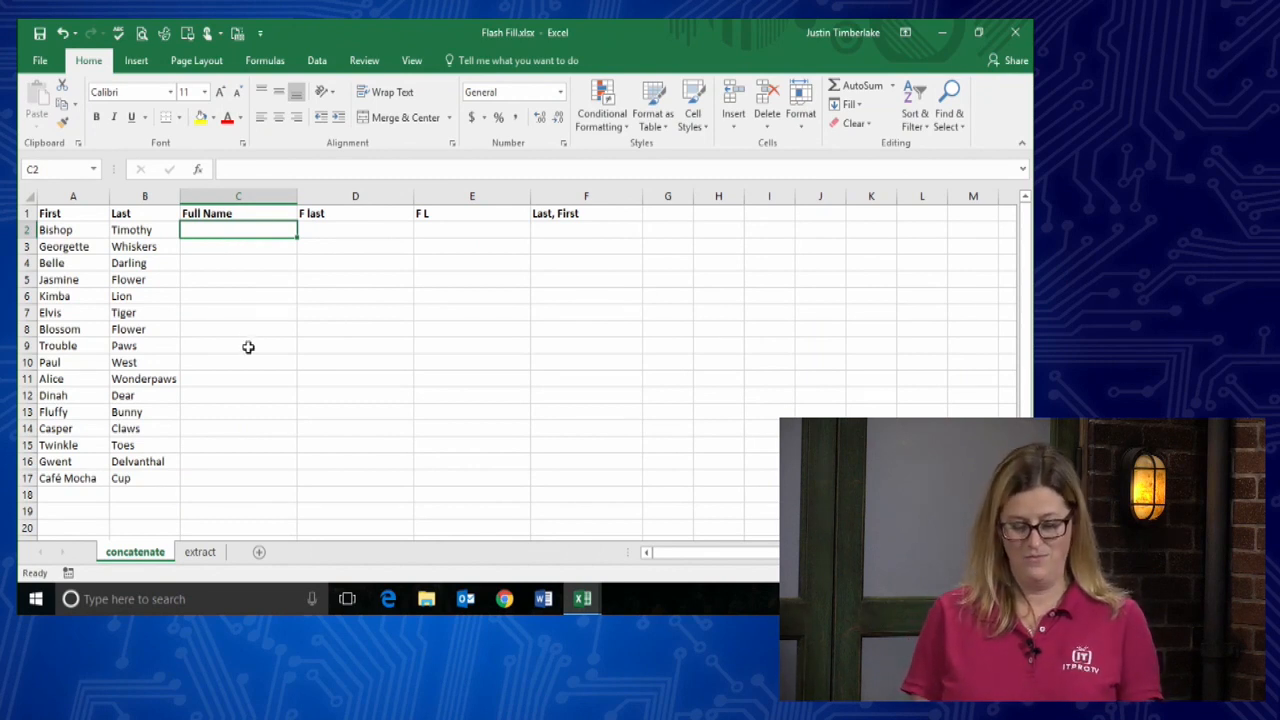
type("ishop")
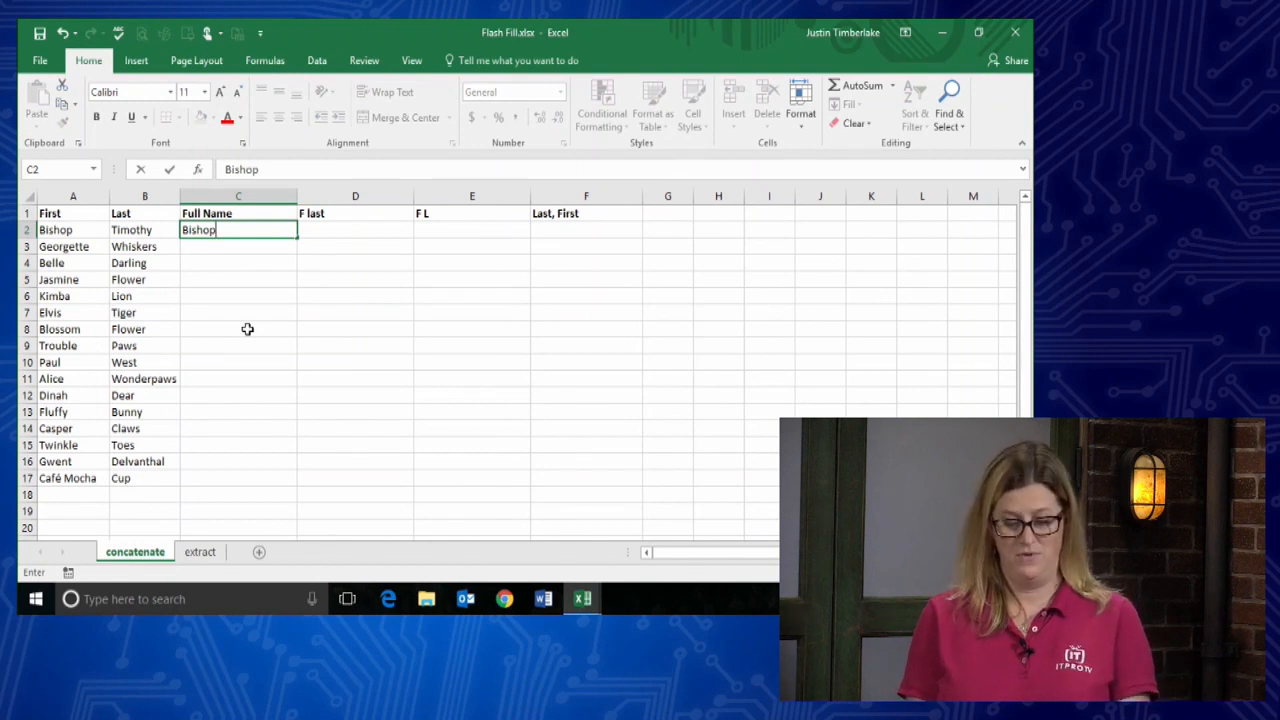
type(" Tim")
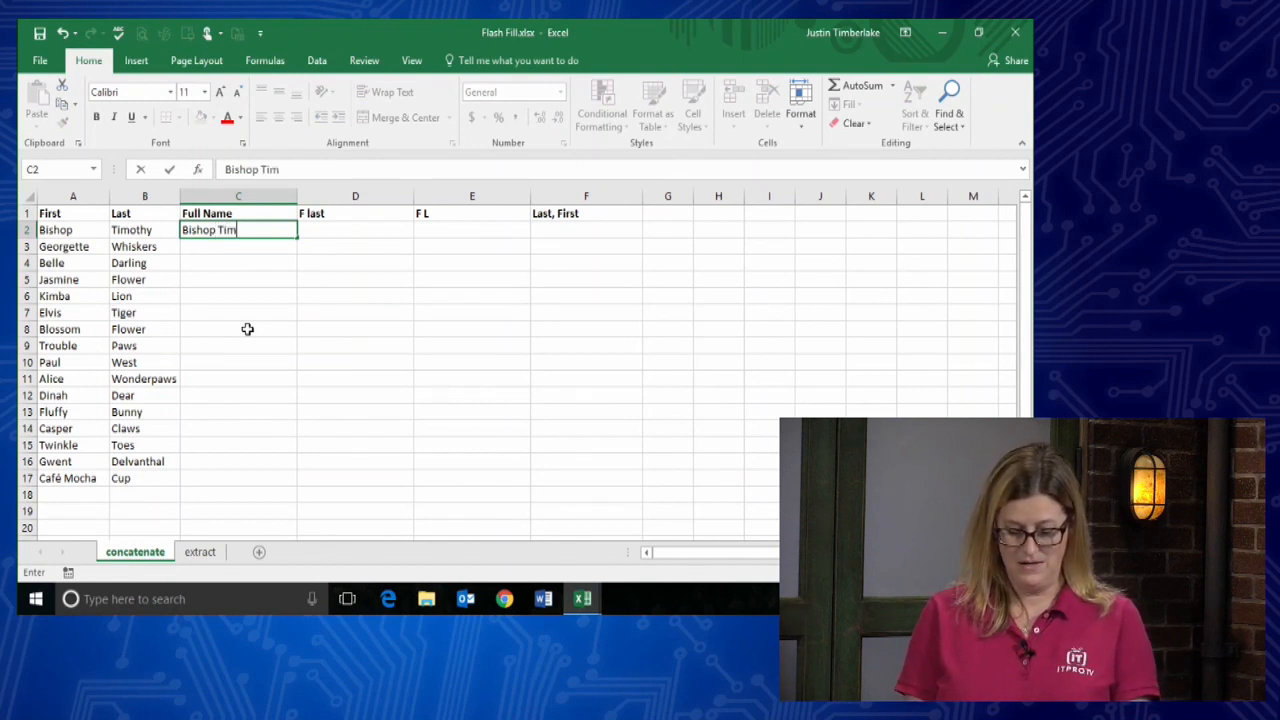
type("othy")
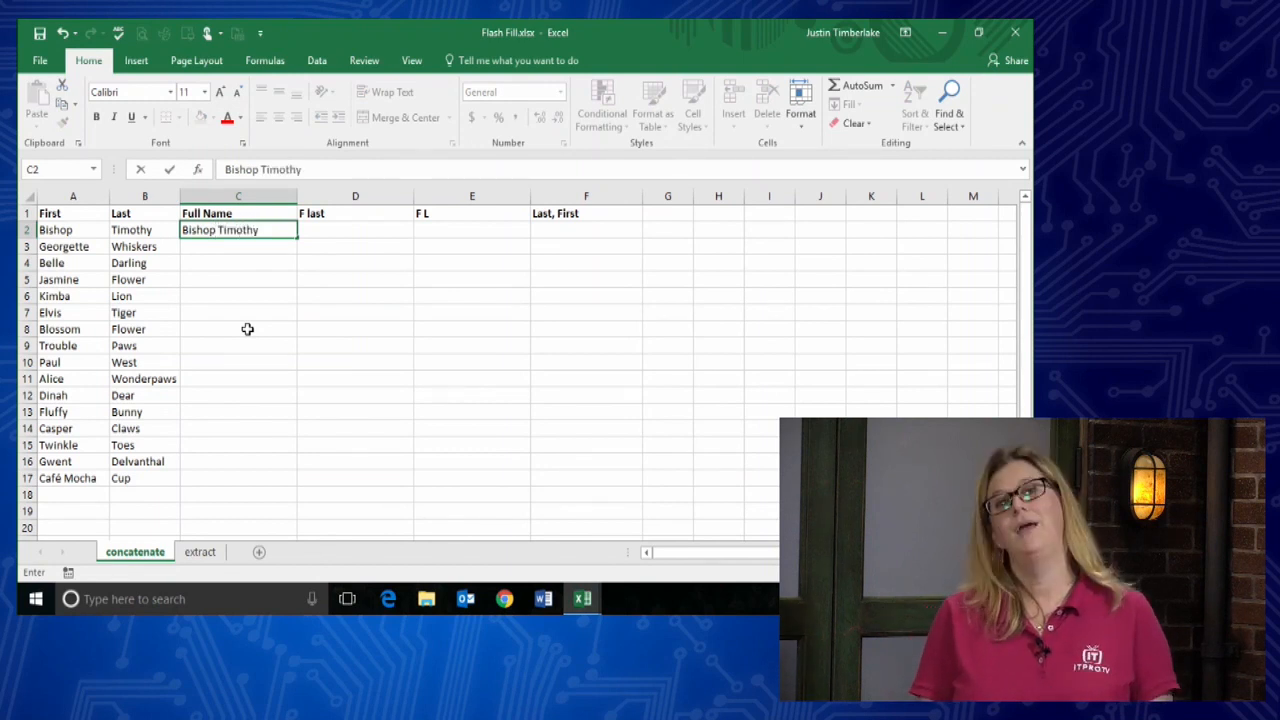
key("Return")
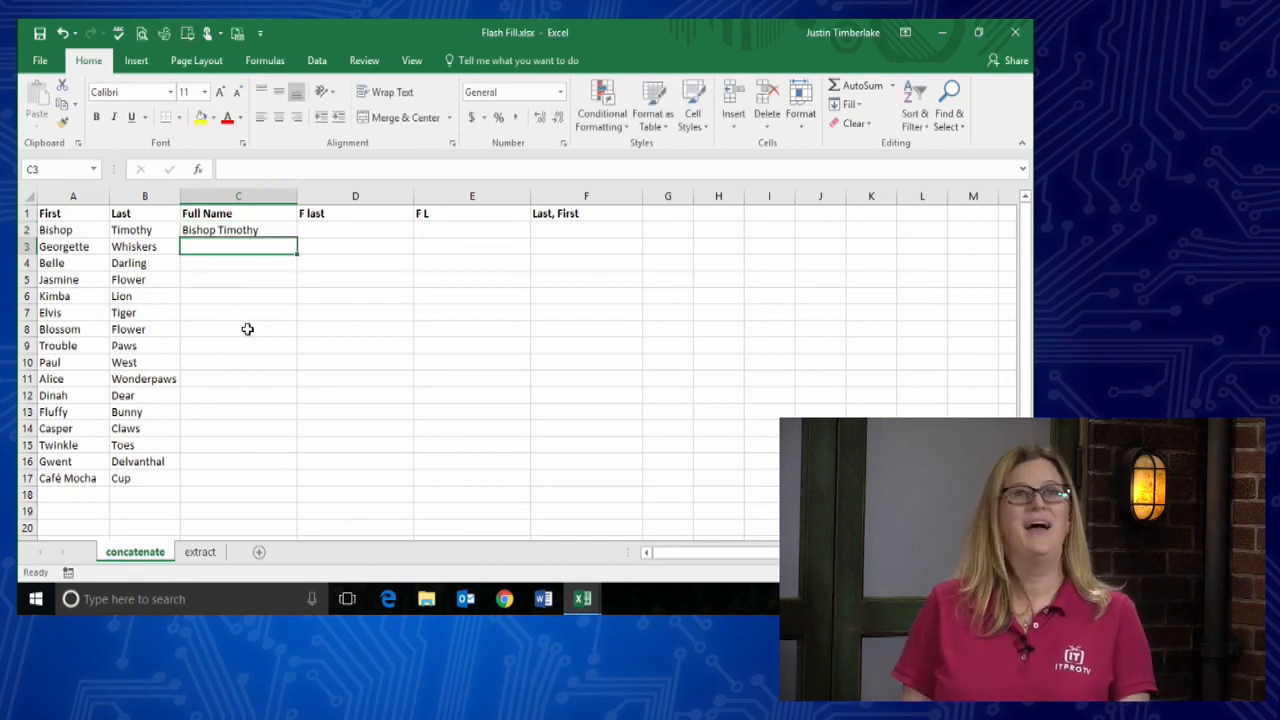
type("Georgette Whiskers")
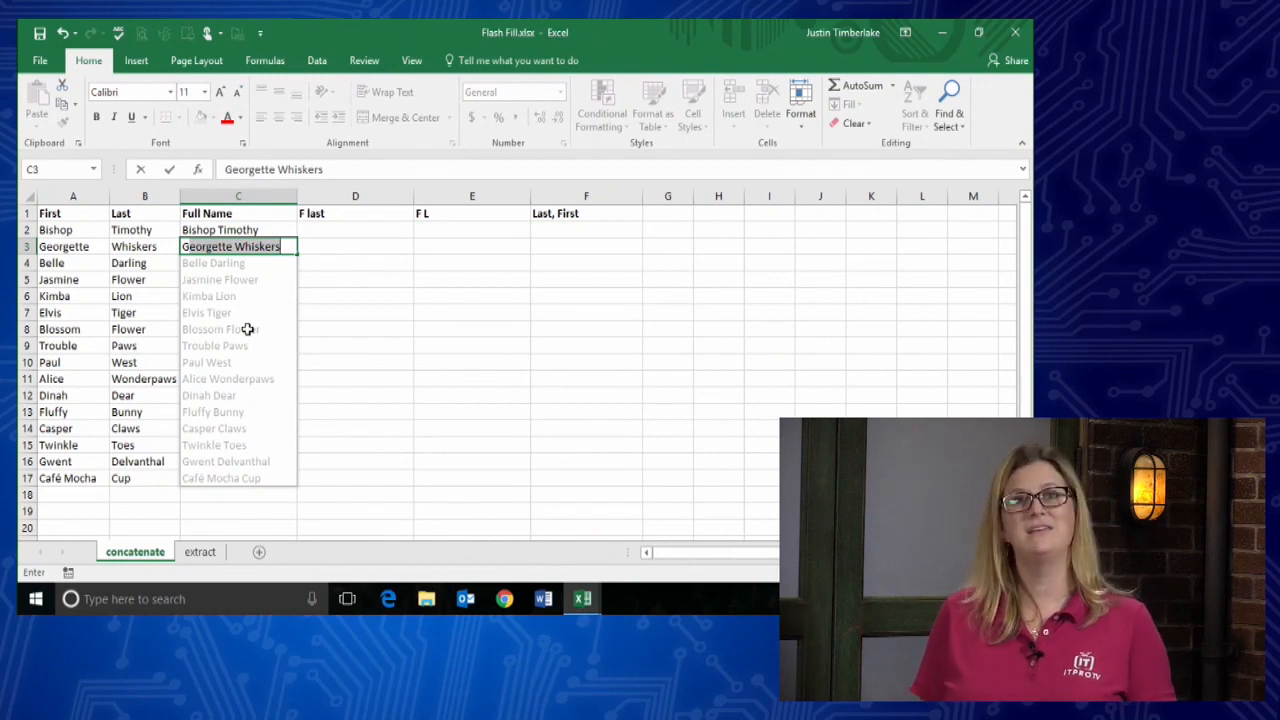
key("Return")
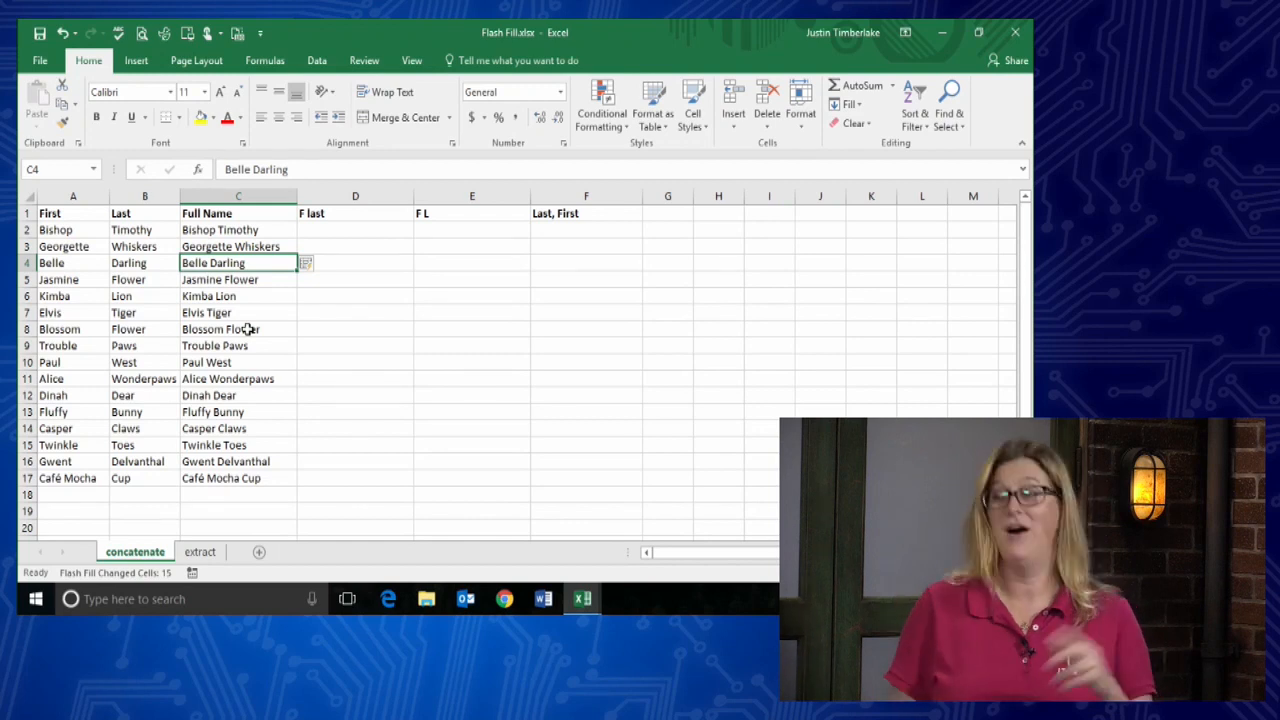
- Enter the first record's first initial and last name in D2, fill down to D17 and switch the fill to Flash Fill
left_click(350, 233)
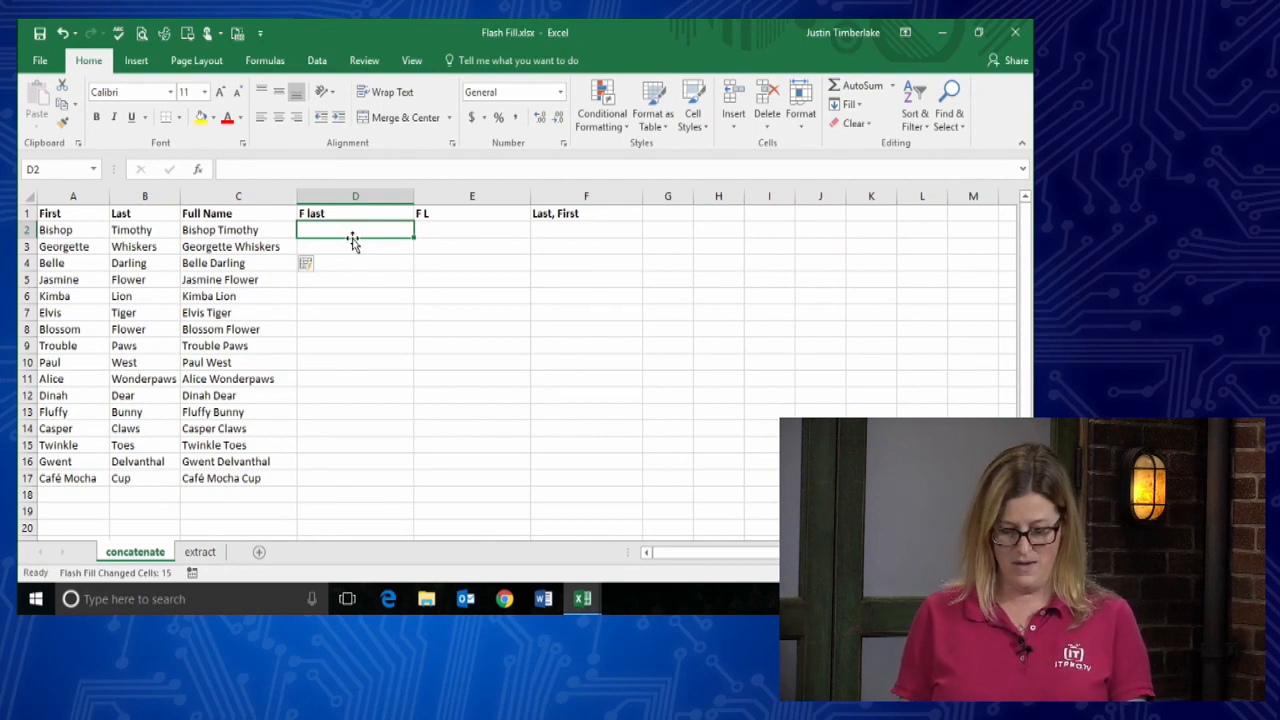
type("B Timothy")
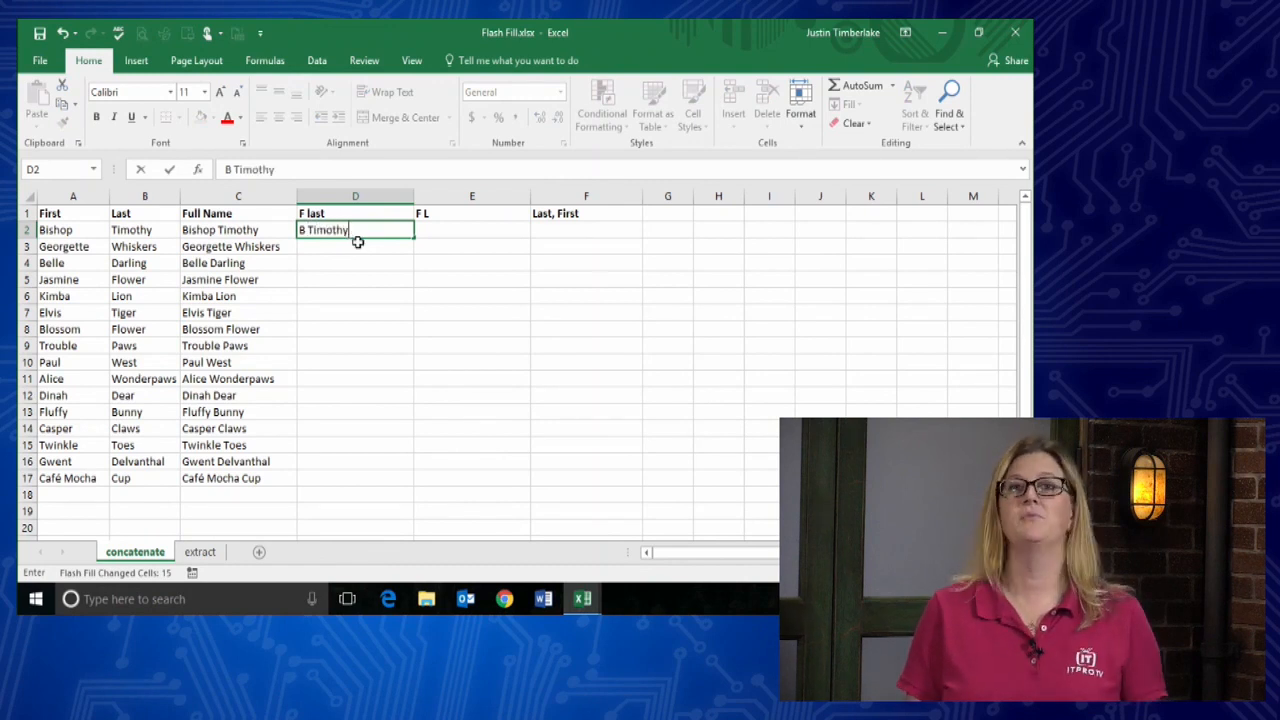
left_click_drag(416, 239, 410, 481)
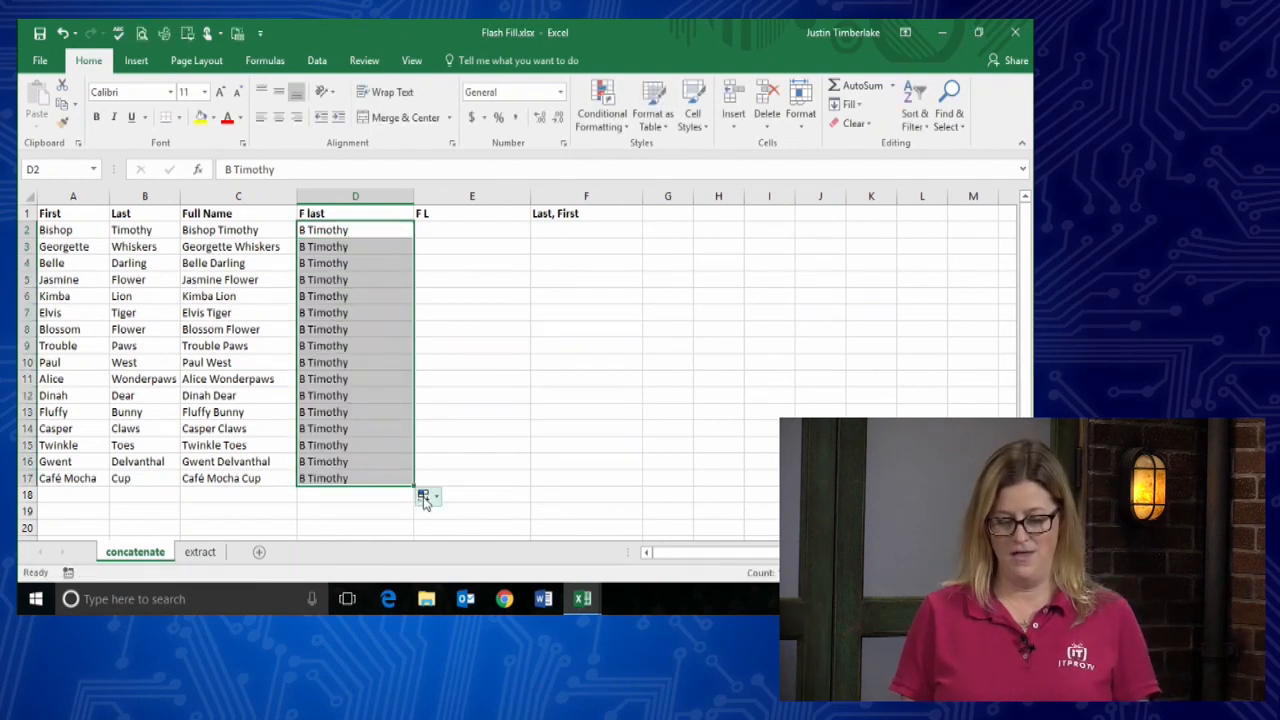
left_click(424, 499)
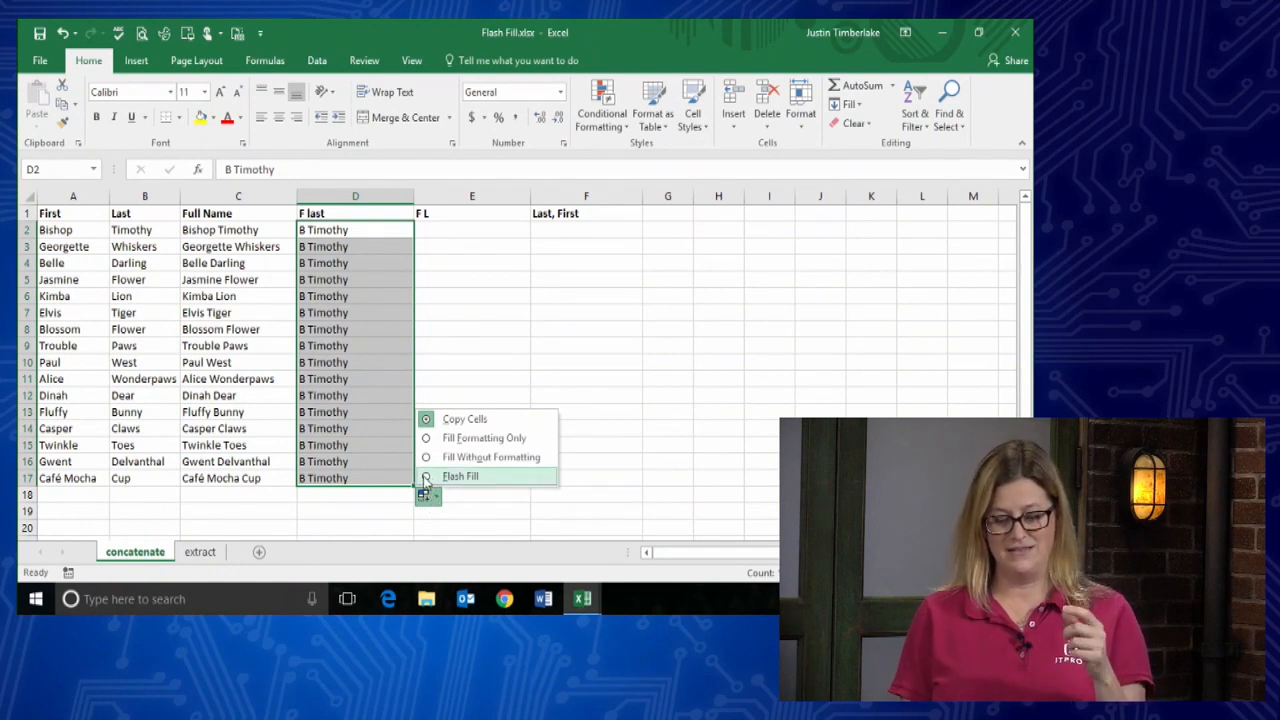
left_click(425, 477)
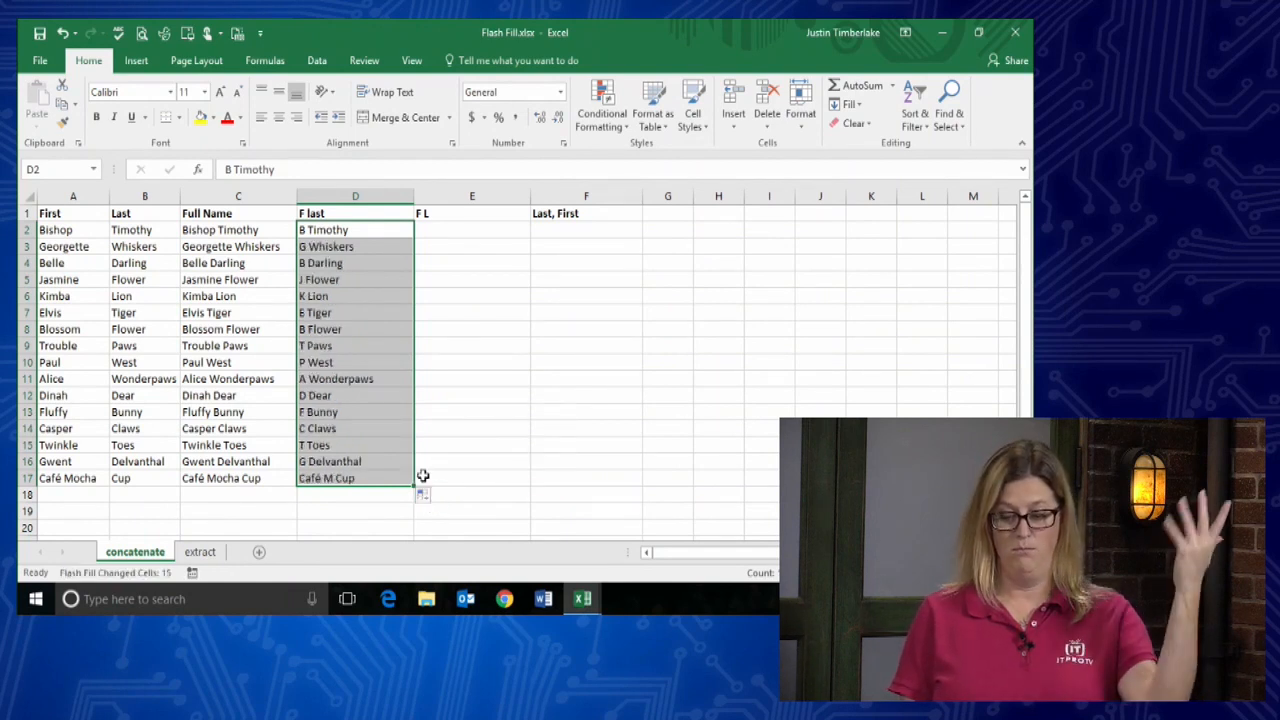
left_click(500, 413)
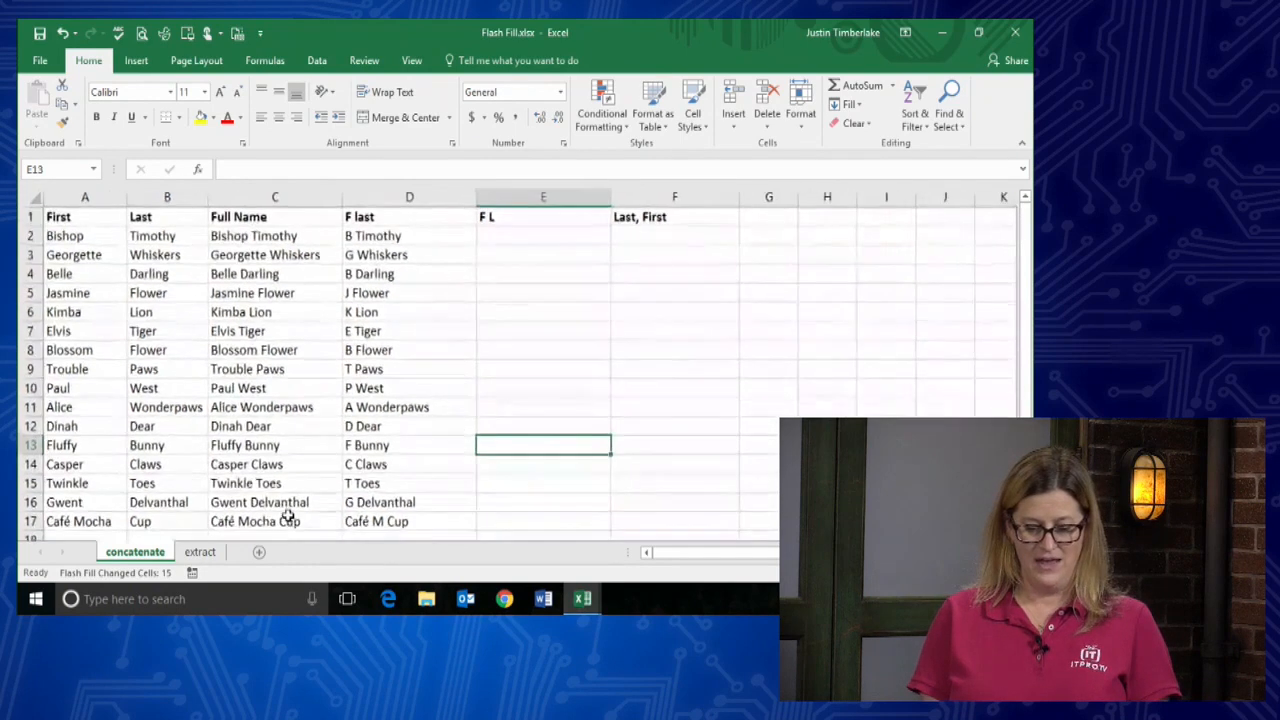
scroll(314, 469, "down", 10)
scroll(313, 469, "up", 6)
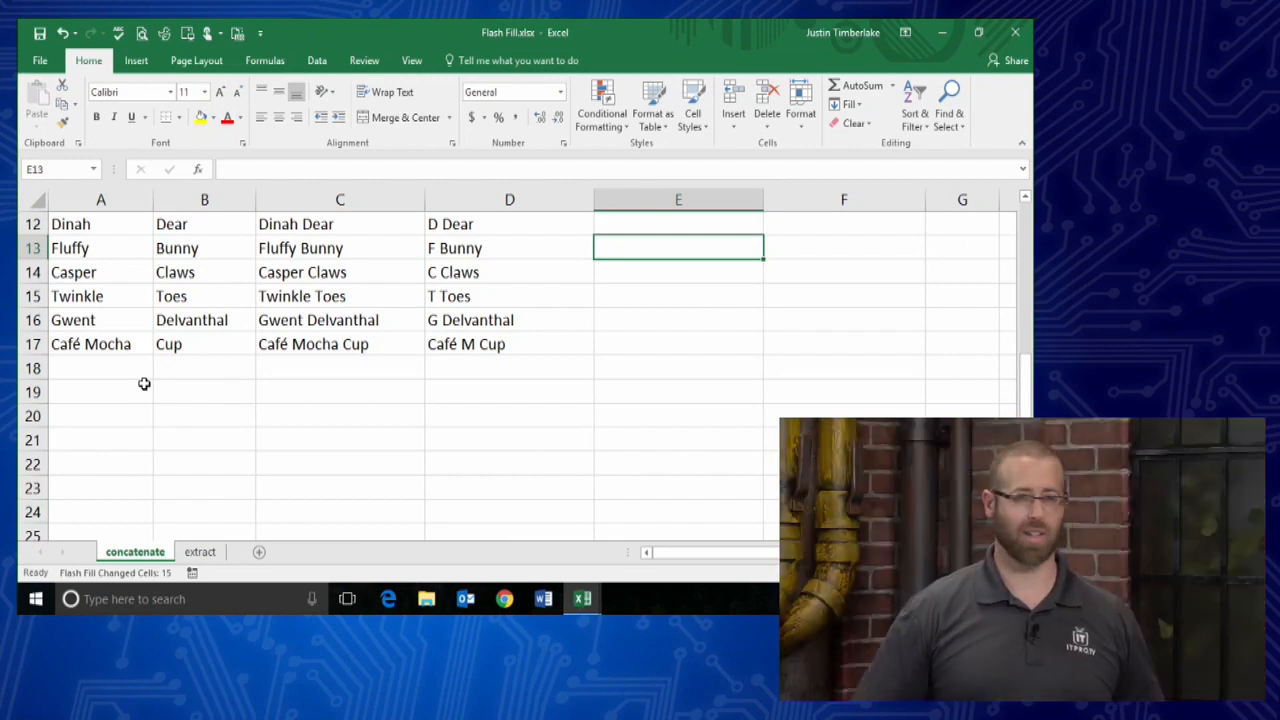
scroll(176, 400, "up", 3)
scroll(183, 402, "down", 2)
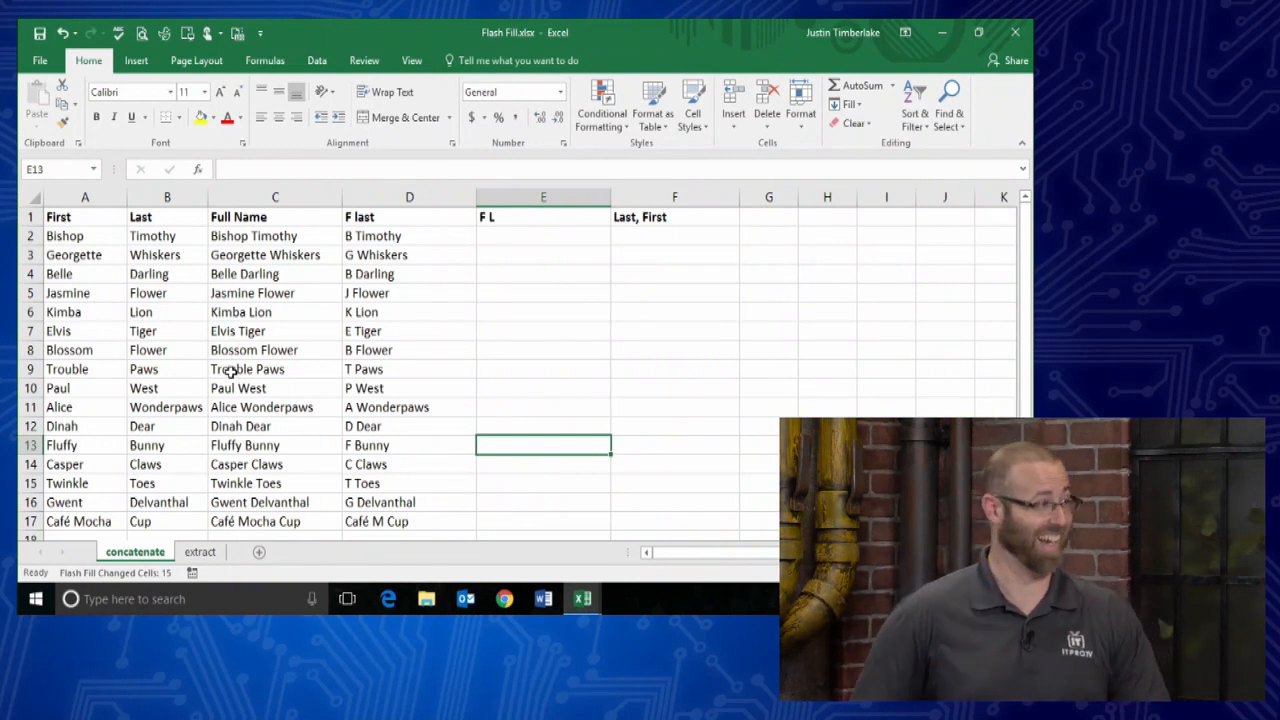
- Enter the first record's two initials, separated by a space, in E2 and Flash Fill the F L column through E17
left_click(555, 238)
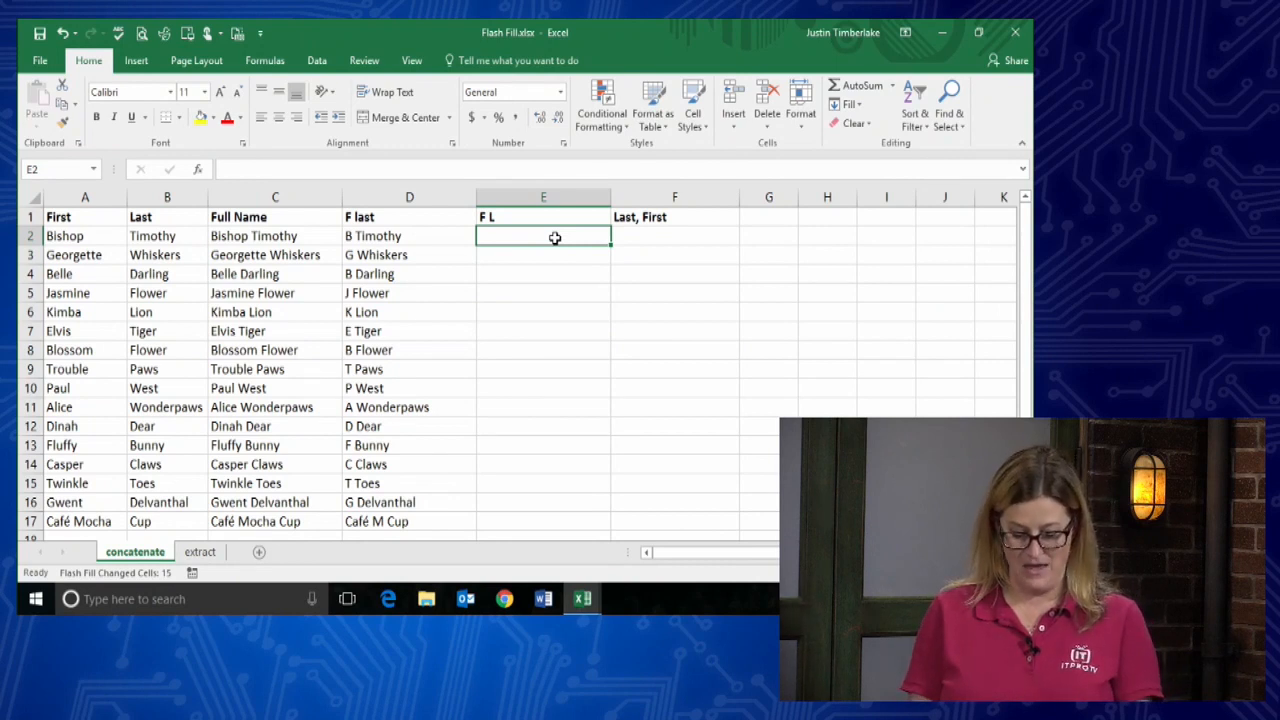
type("B")
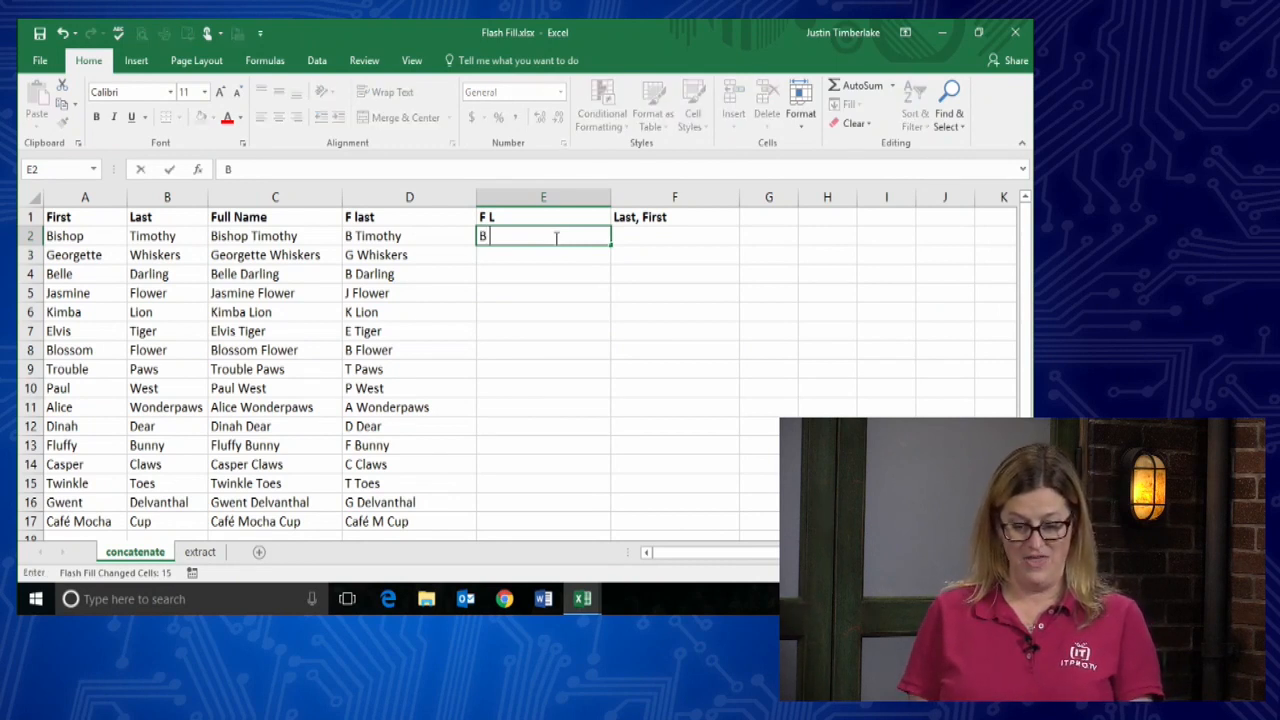
type(" T")
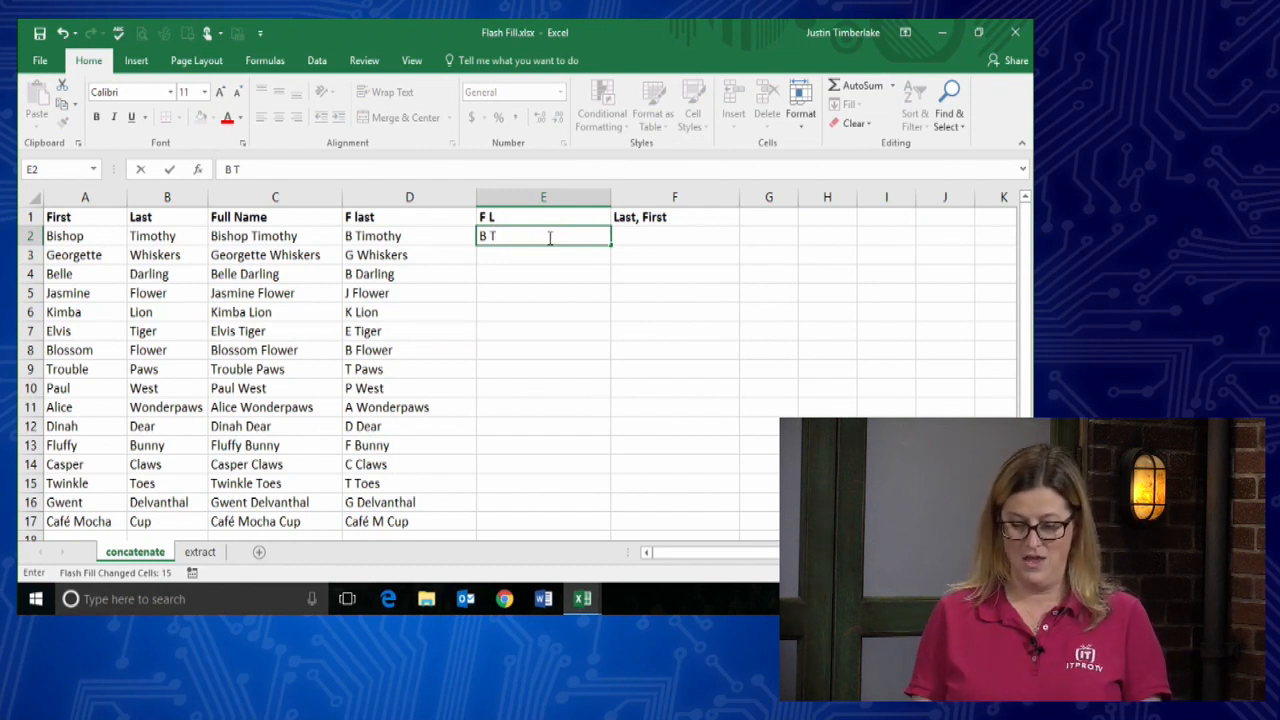
left_click(551, 524, "shift")
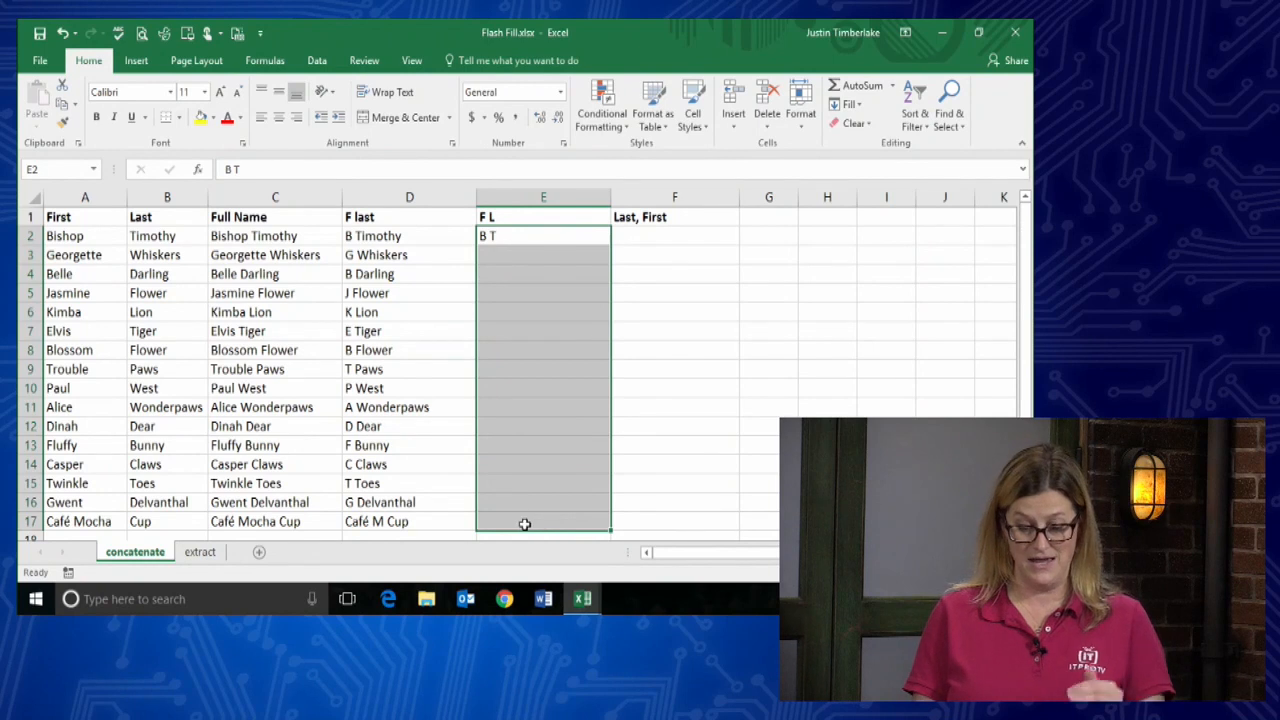
left_click(848, 108)
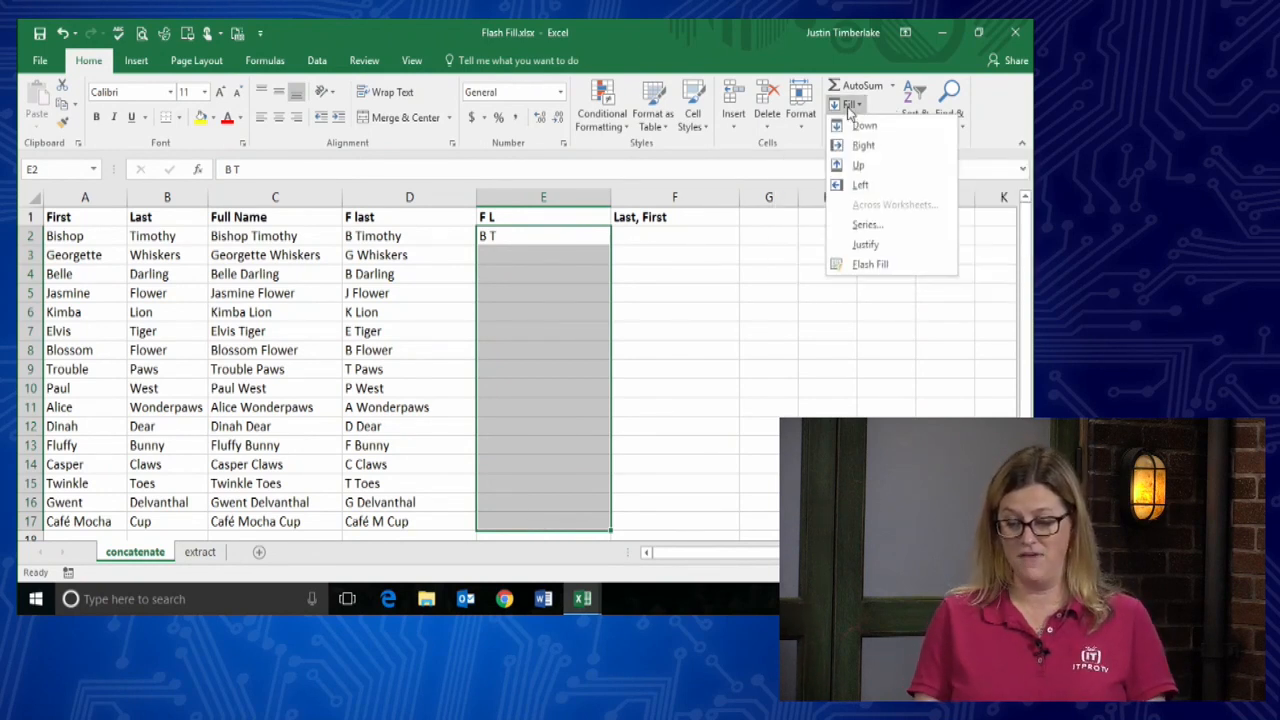
left_click(857, 270)
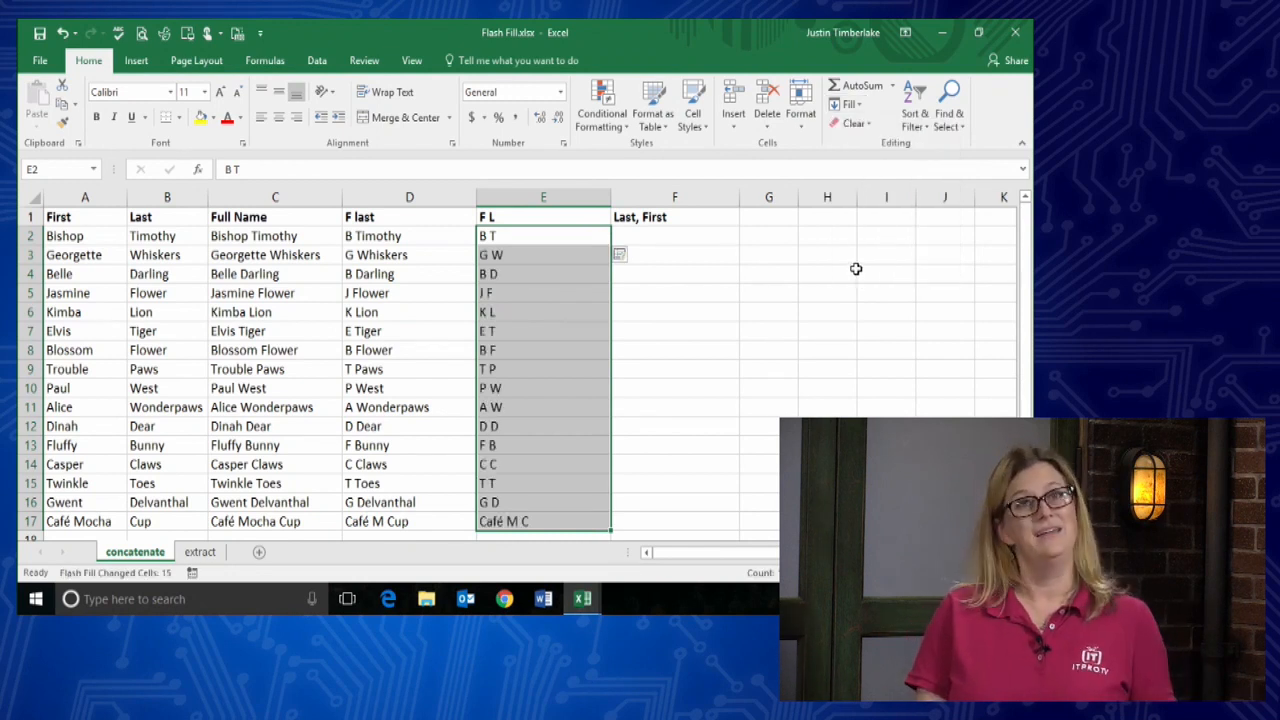
- Enter the first record's name in last, first order in F2 and Flash Fill the Last, First column through F17
left_click(684, 242)
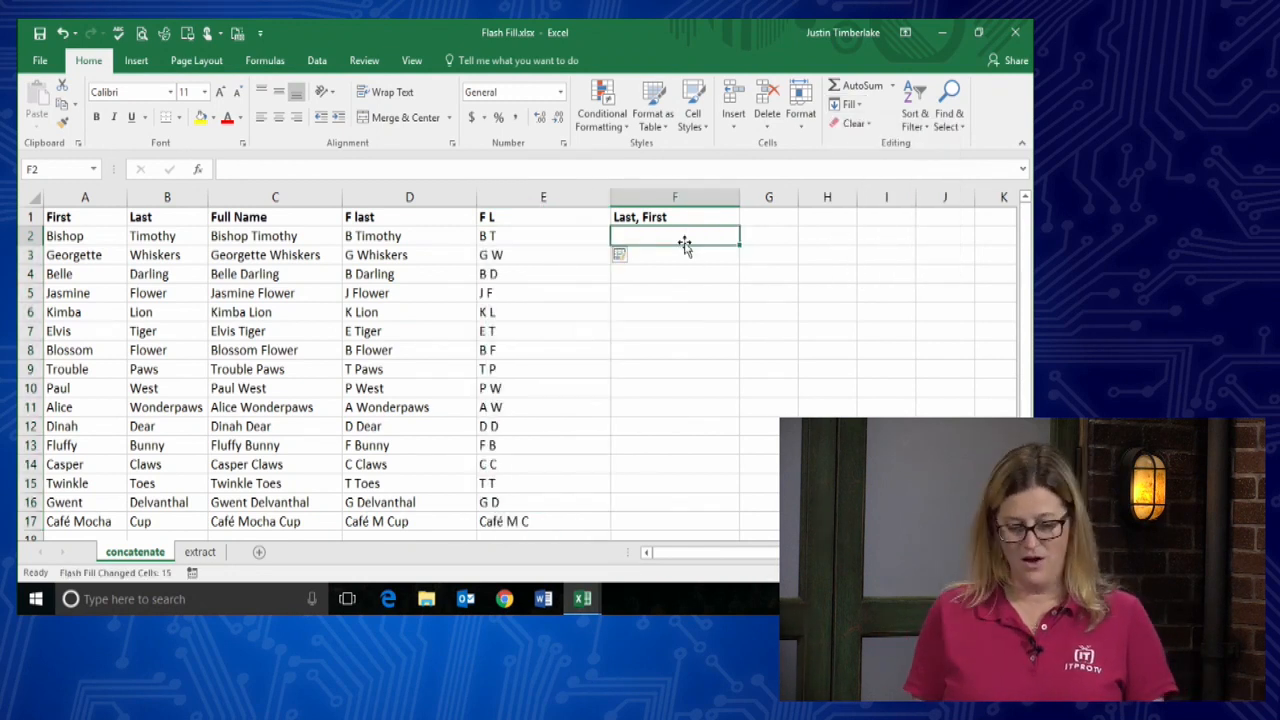
type("Ti")
key("BackSpace")
key("BackSpace")
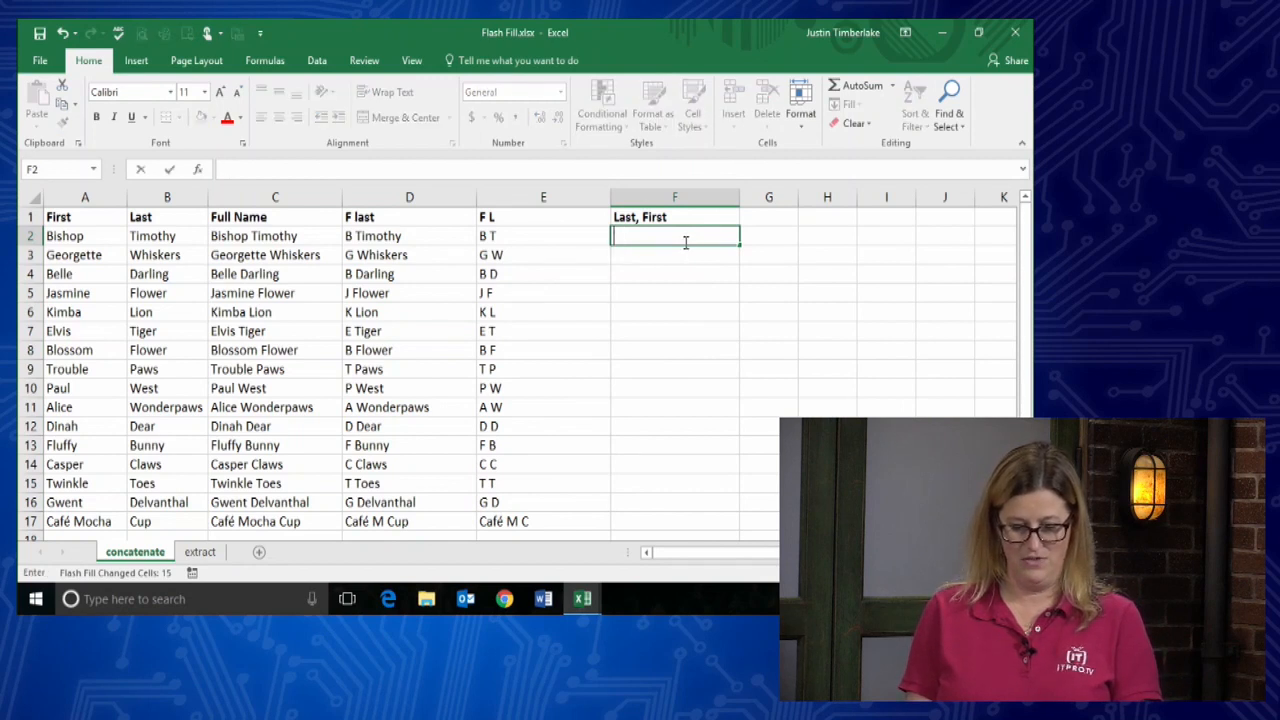
type("Tim")
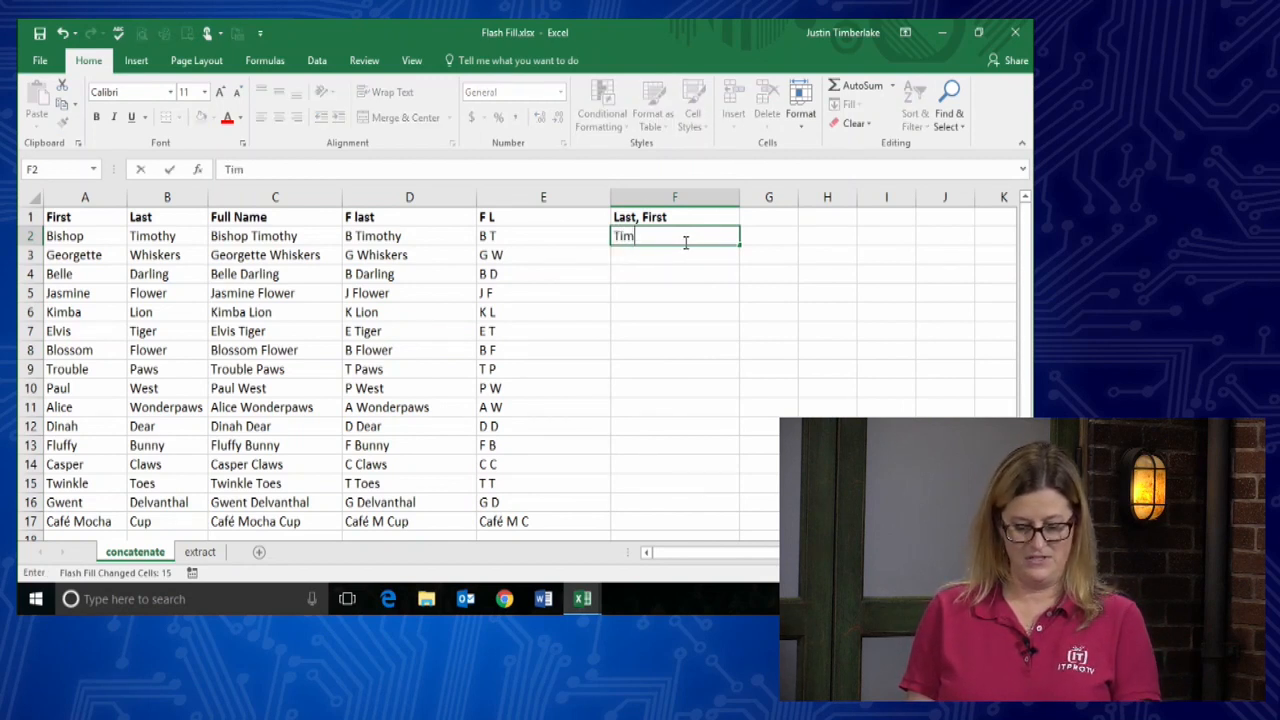
type("othy, Bishoip")
key("BackSpace")
key("BackSpace")
type("p")
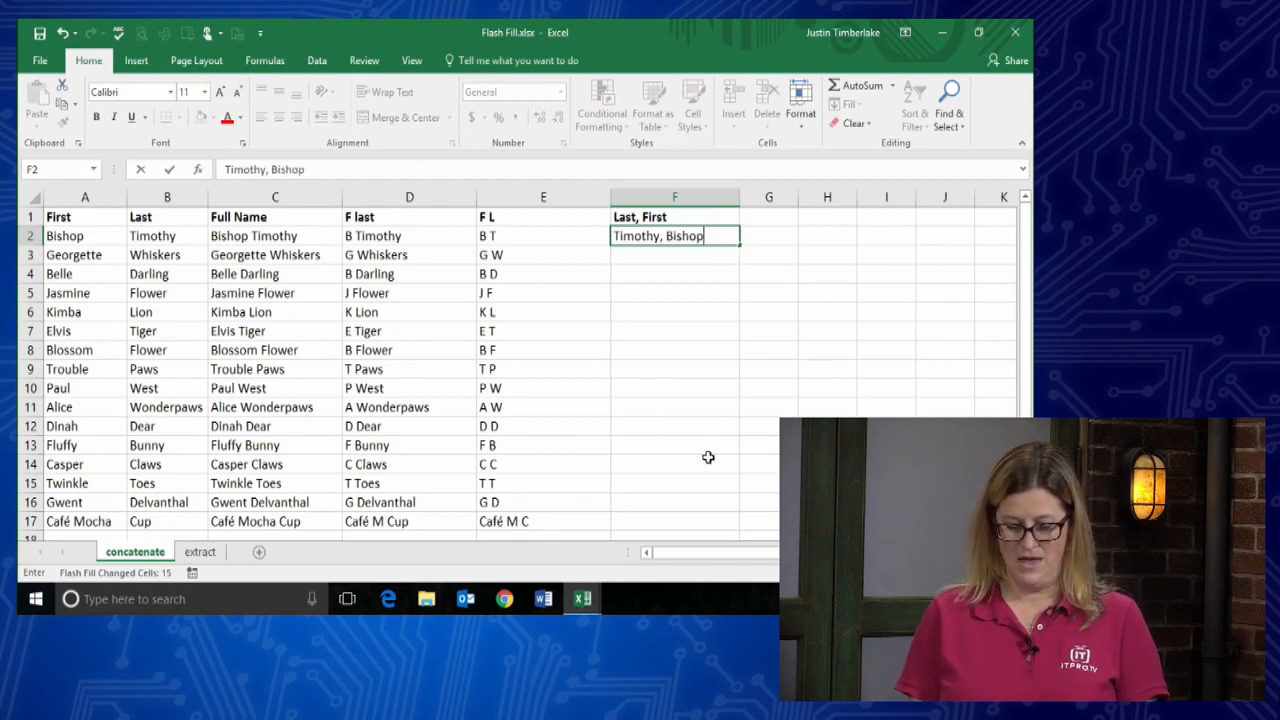
left_click(704, 526, "shift")
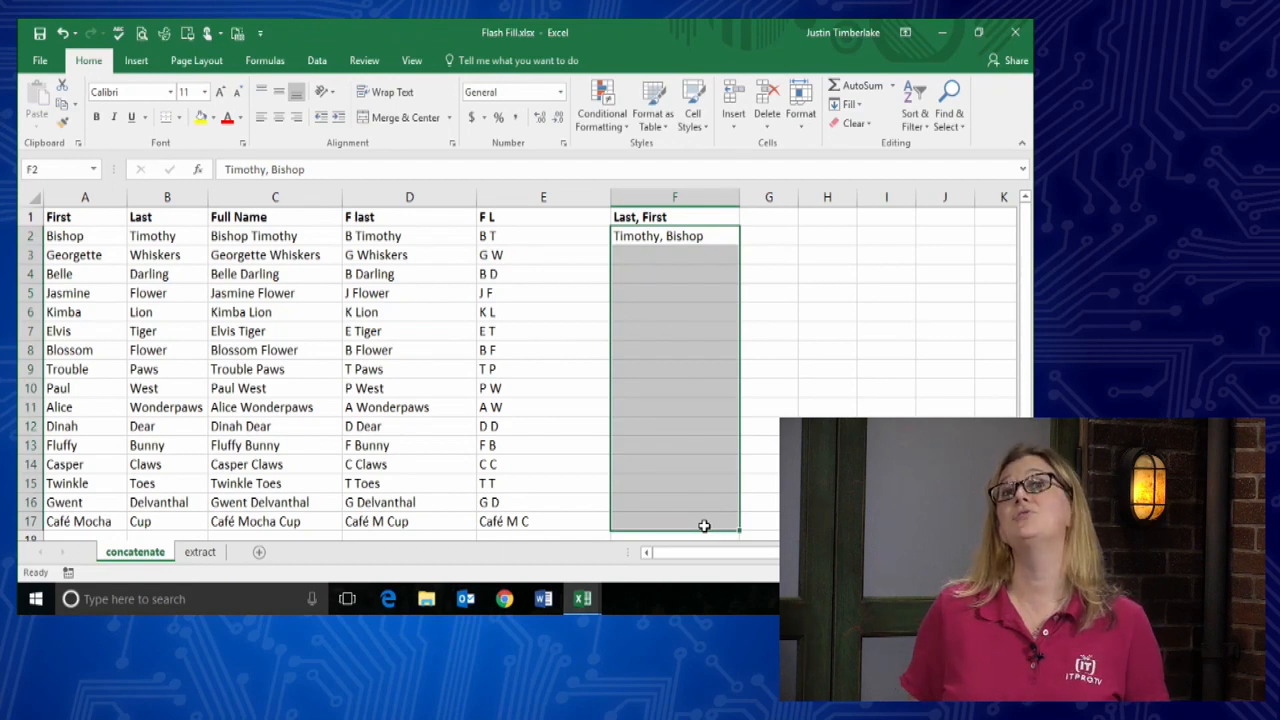
key("ctrl+e")
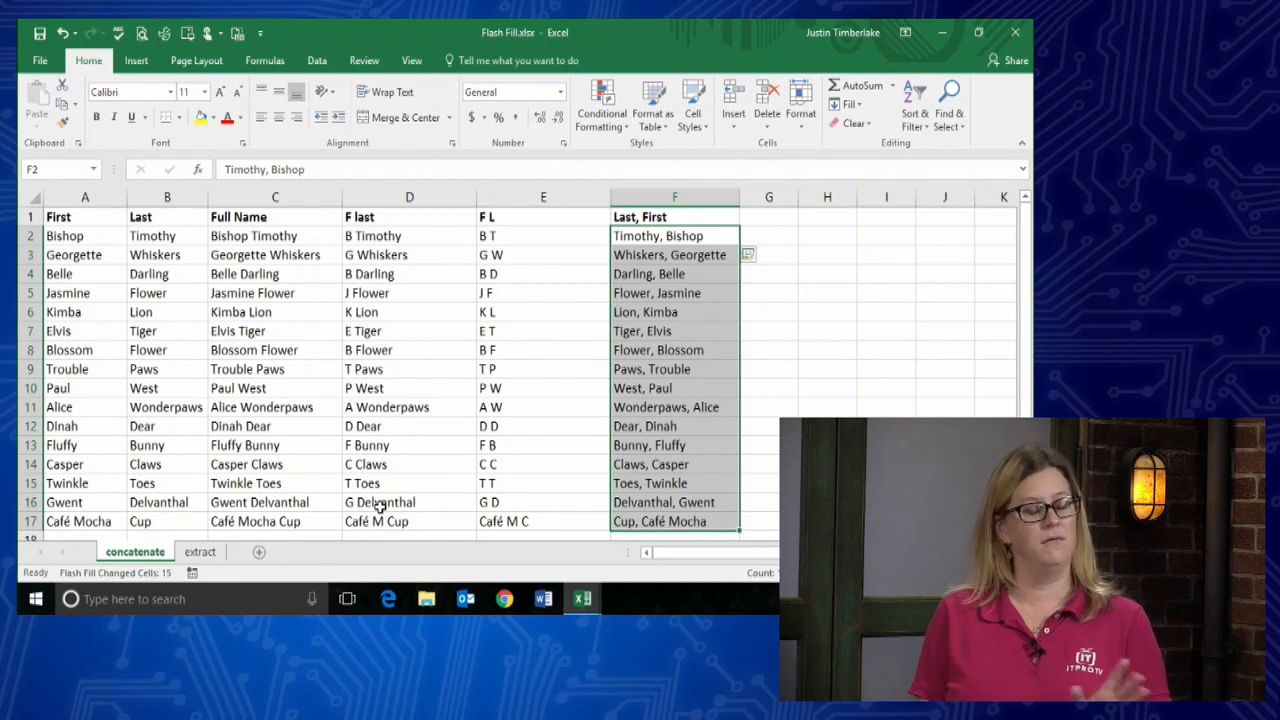
- On the extract sheet, enter 563 in B2 and Flash Fill the Downloads column through B19
left_click(204, 553)
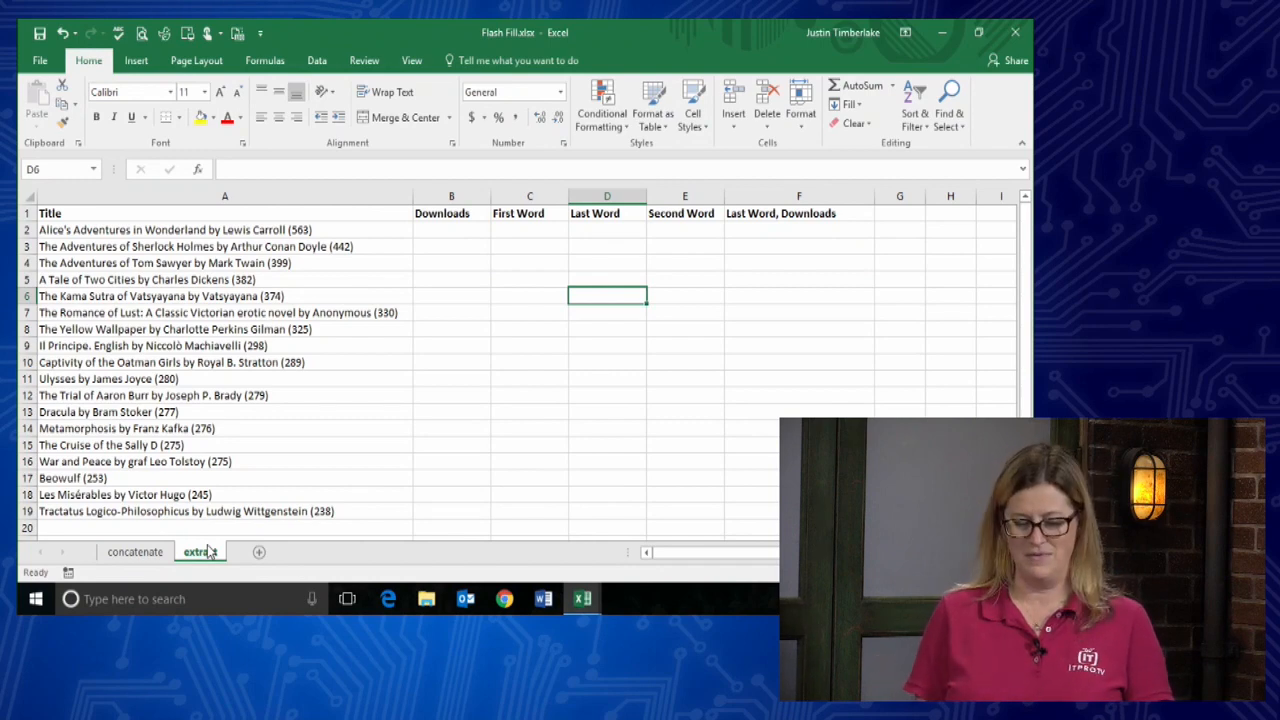
left_click(435, 232)
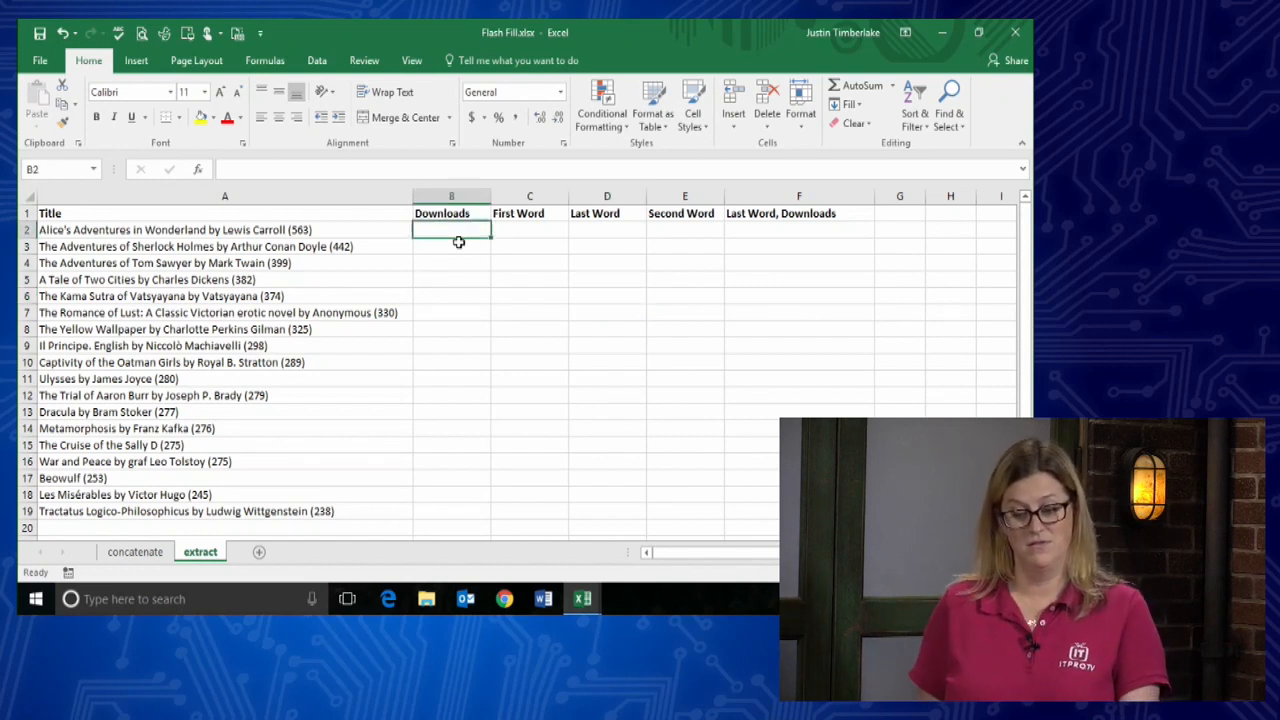
type("563")
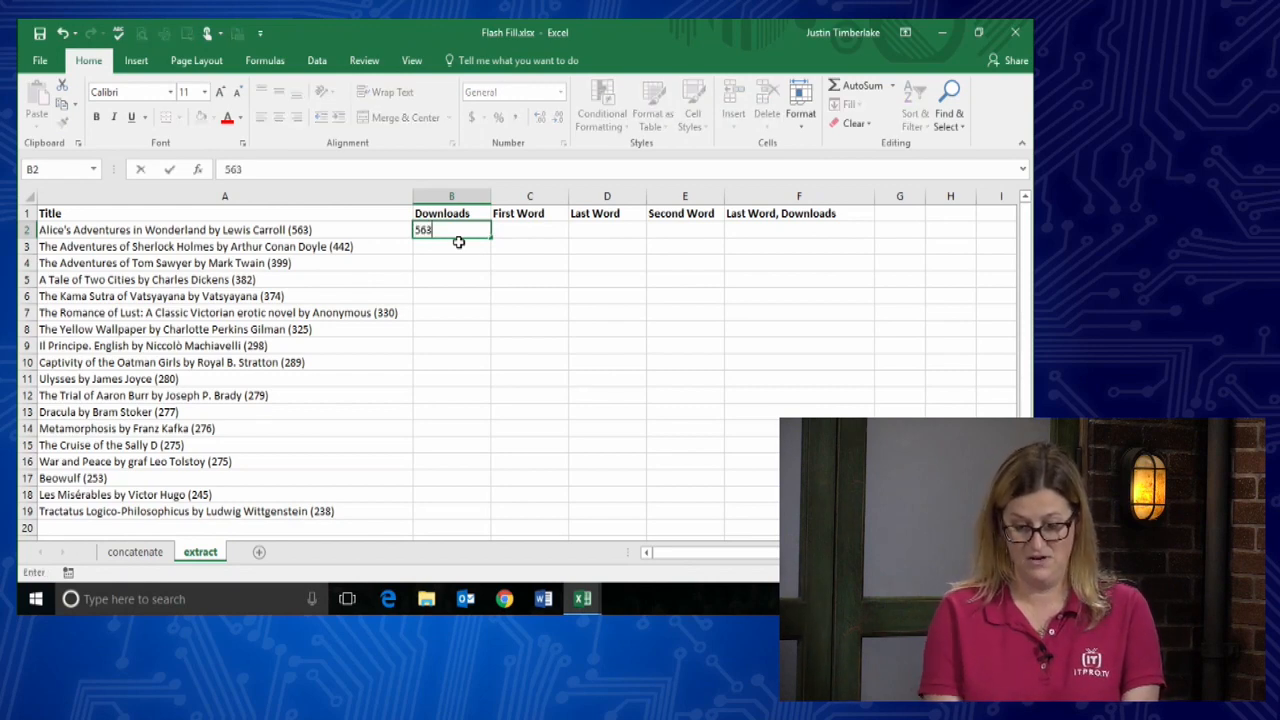
left_click(452, 515, "shift")
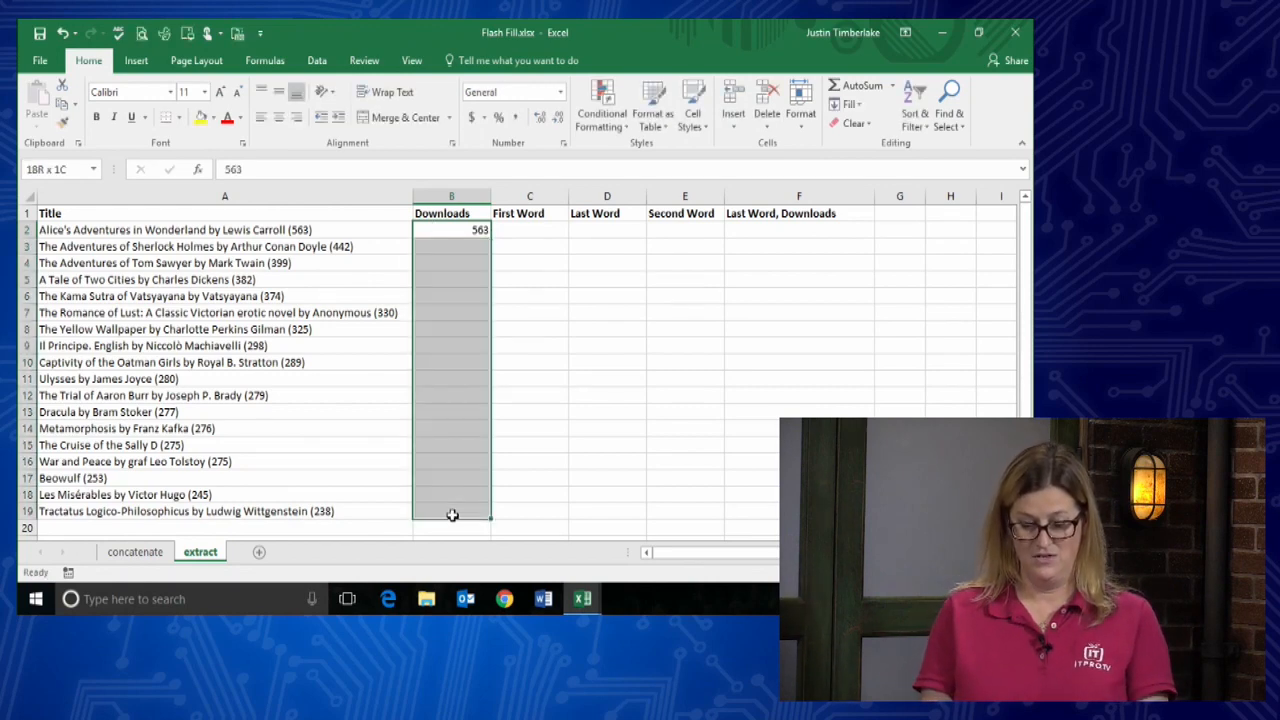
key("ctrl+e")
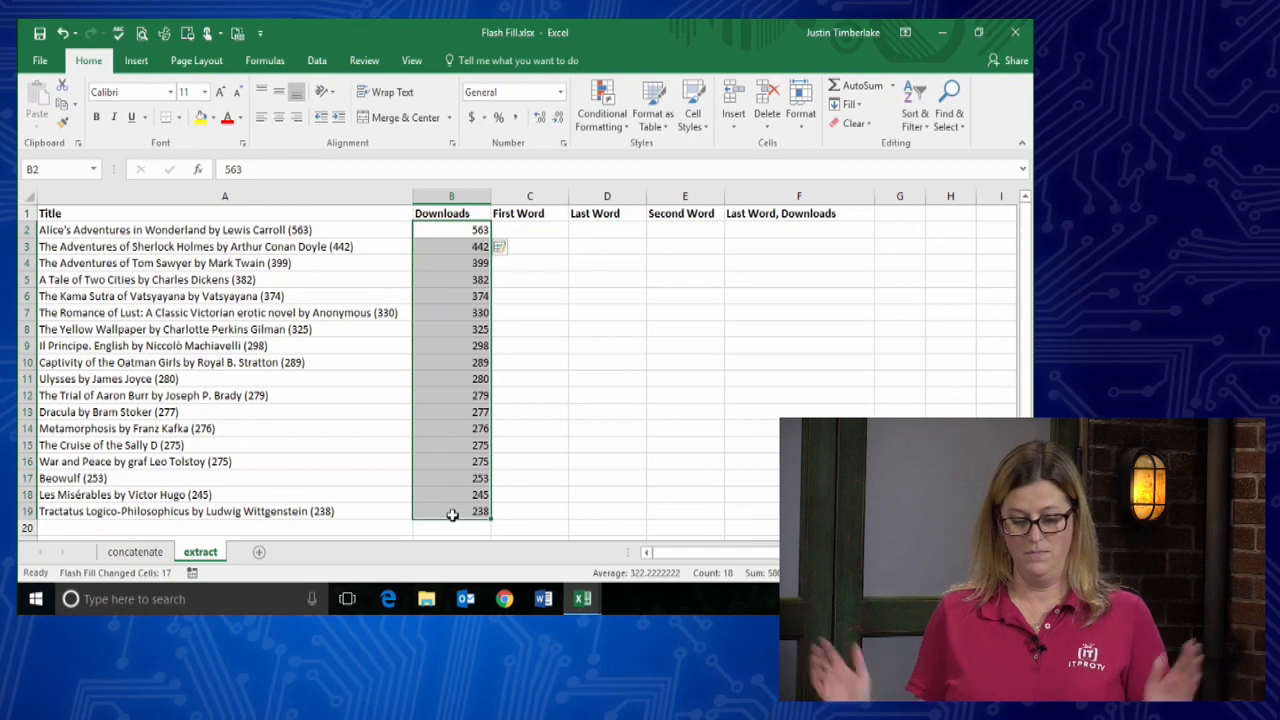
- Enter Alice's in C2, fill down to C19 and switch the fill to Flash Fill for the First Word column
left_click(551, 229)
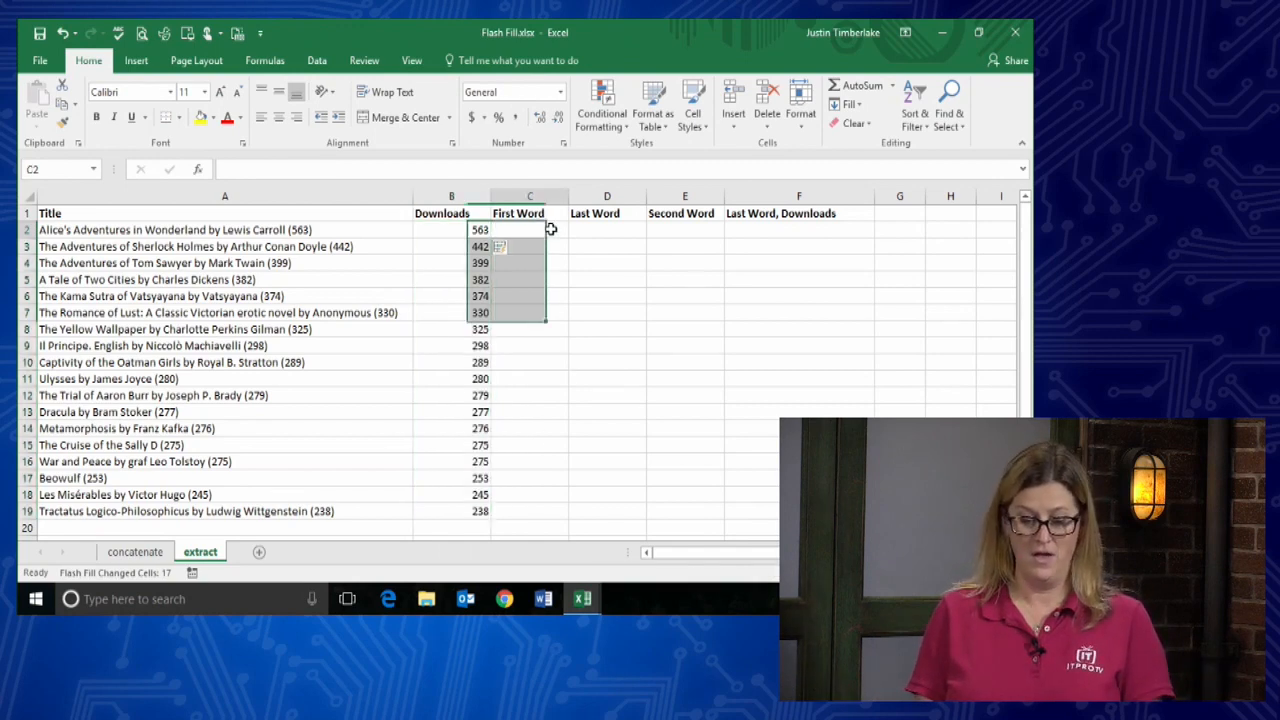
type("Alice's")
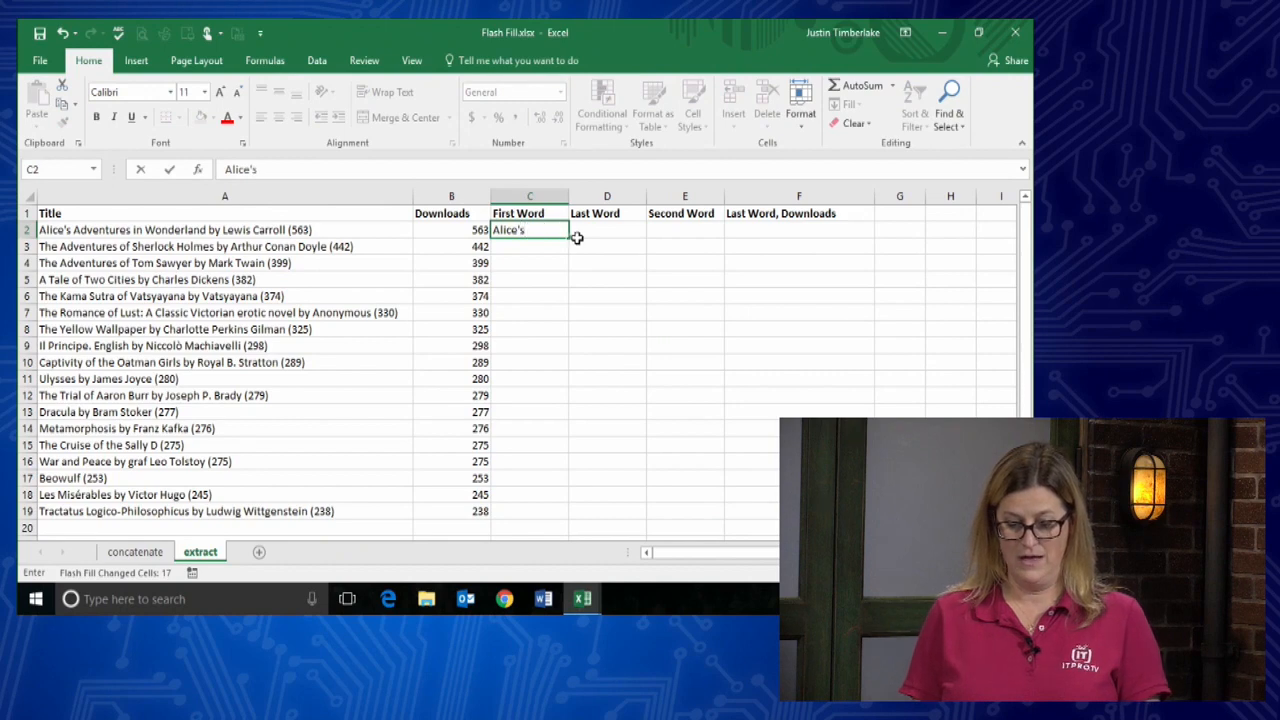
left_click_drag(568, 238, 568, 520)
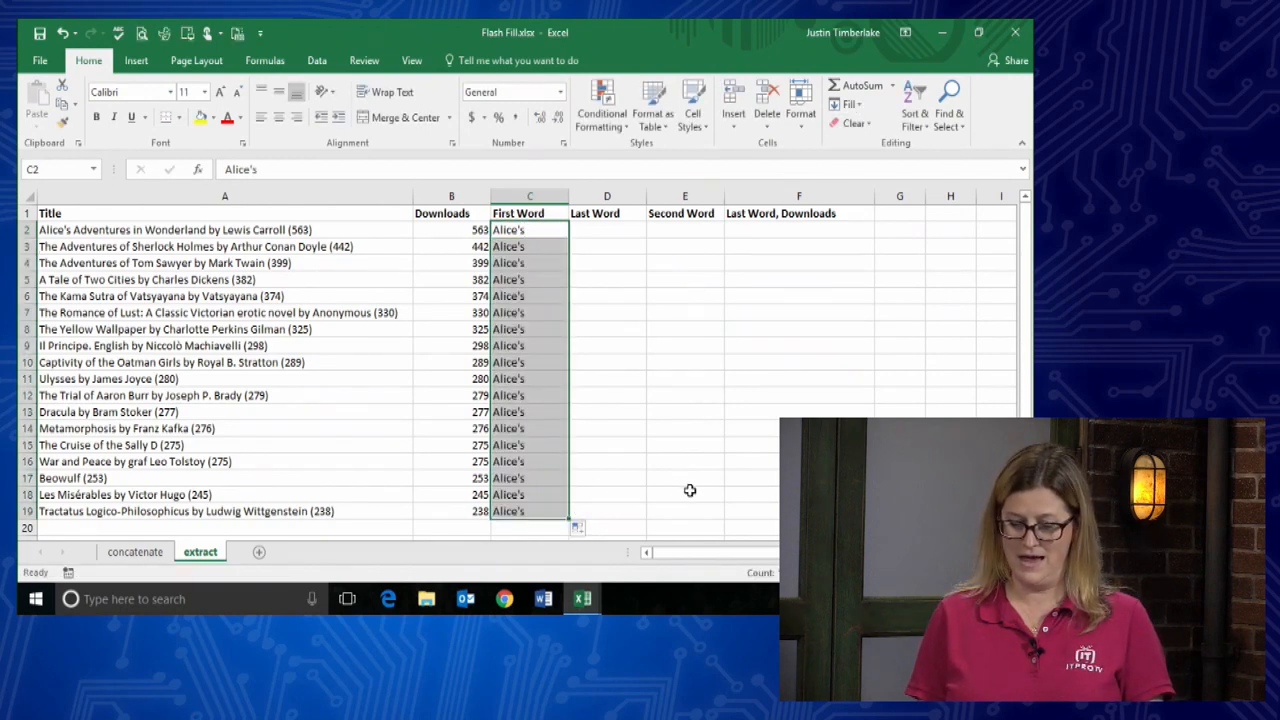
left_click(581, 528)
left_click(596, 511)
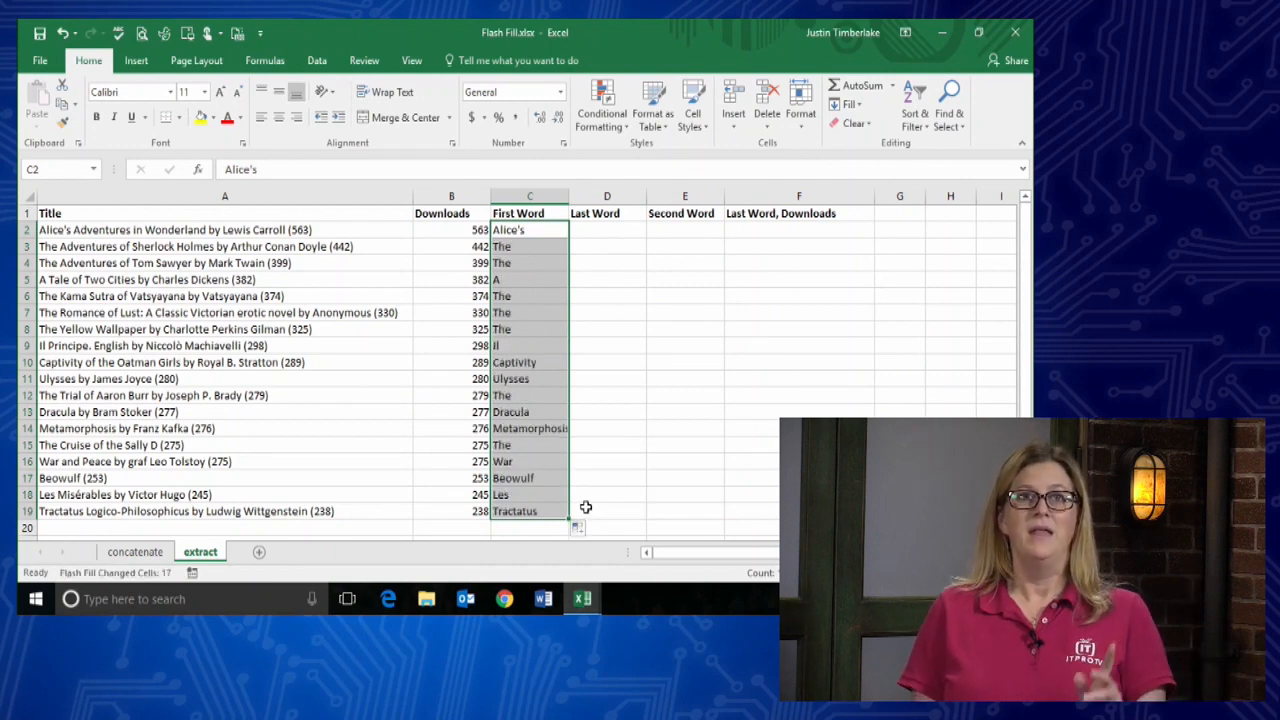
- Enter Adventures in E2, Flash Fill the Second Word column through E19 and highlight the Beowulf row
left_click(614, 232)
left_click(675, 228)
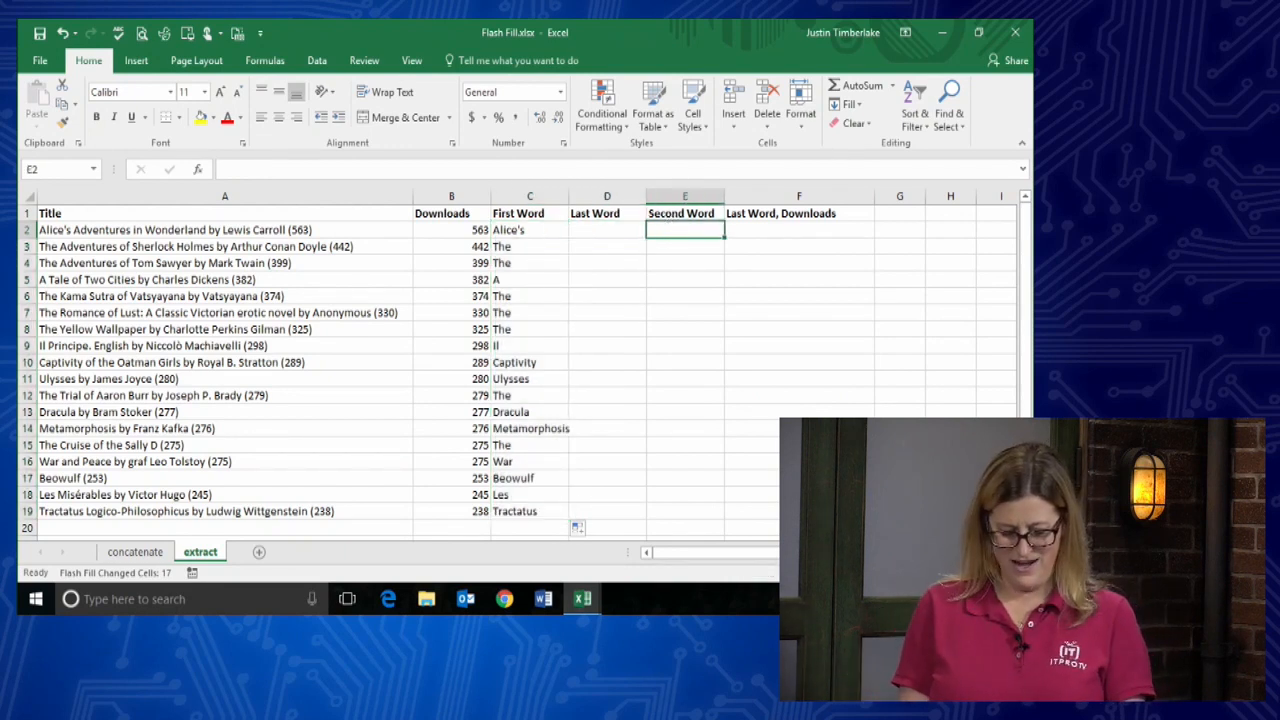
type("Adve")
key("BackSpace")
key("BackSpace")
key("BackSpace")
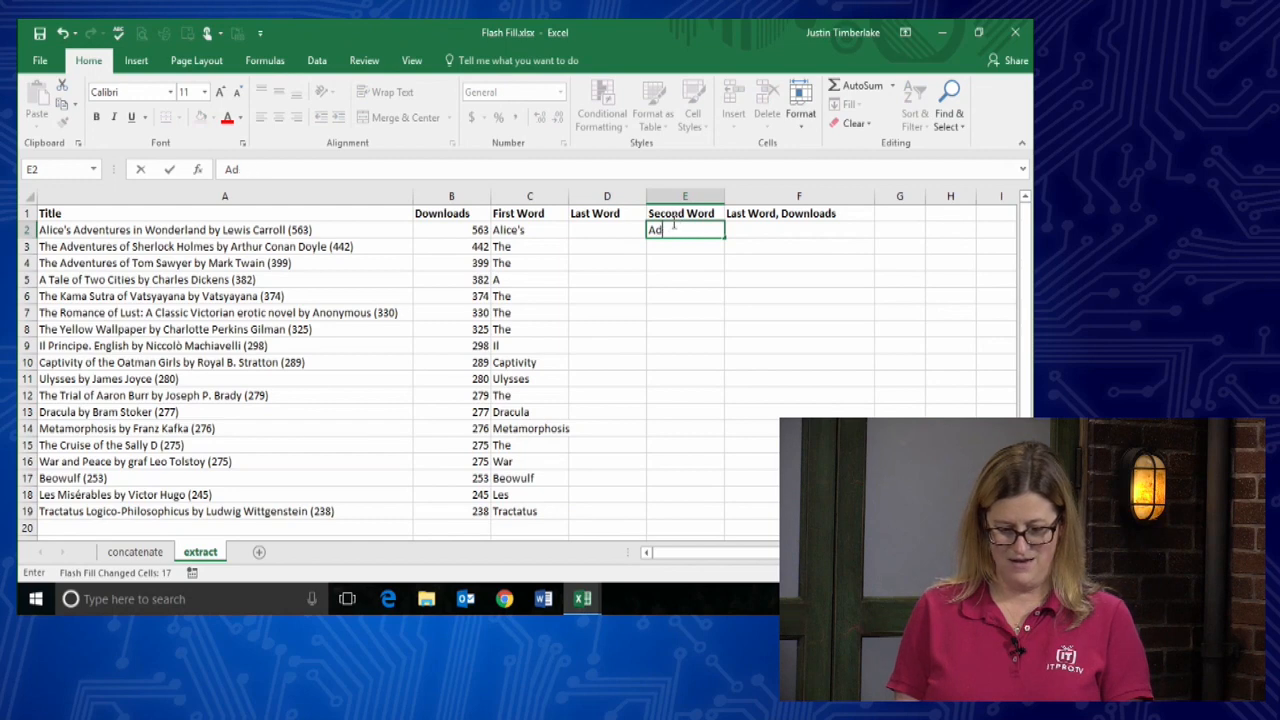
type("ventures")
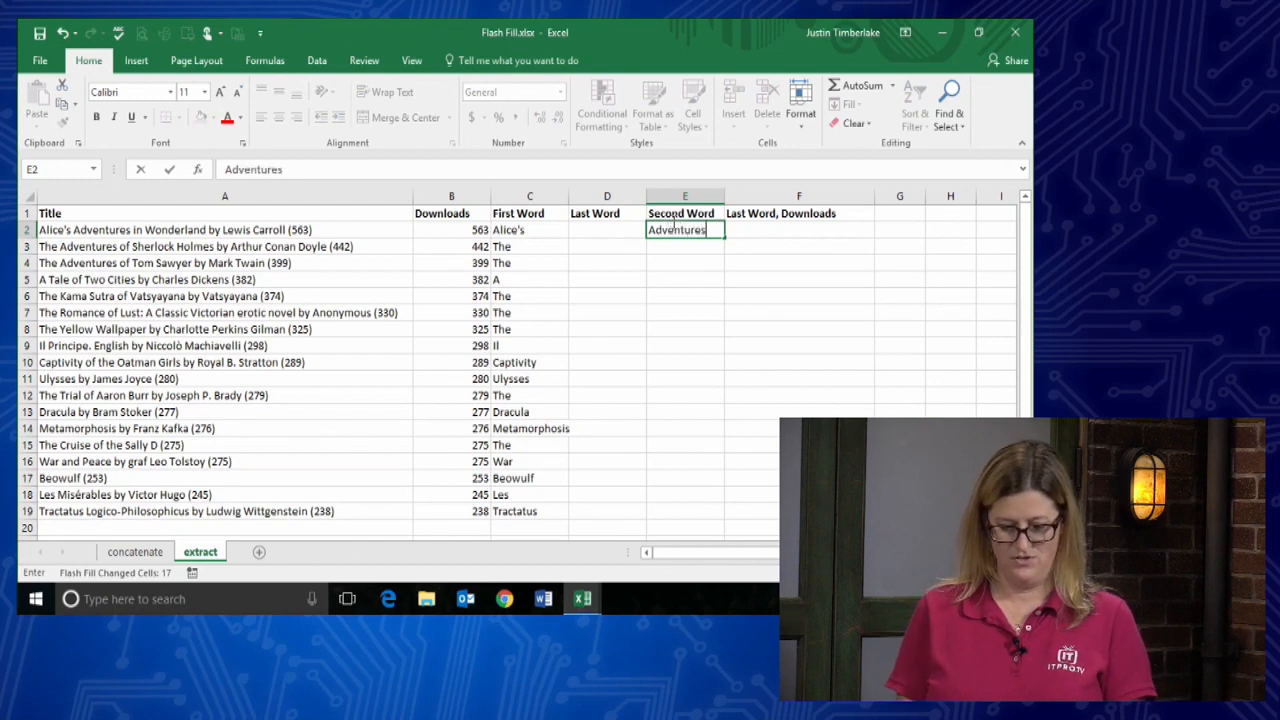
left_click(672, 516, "shift")
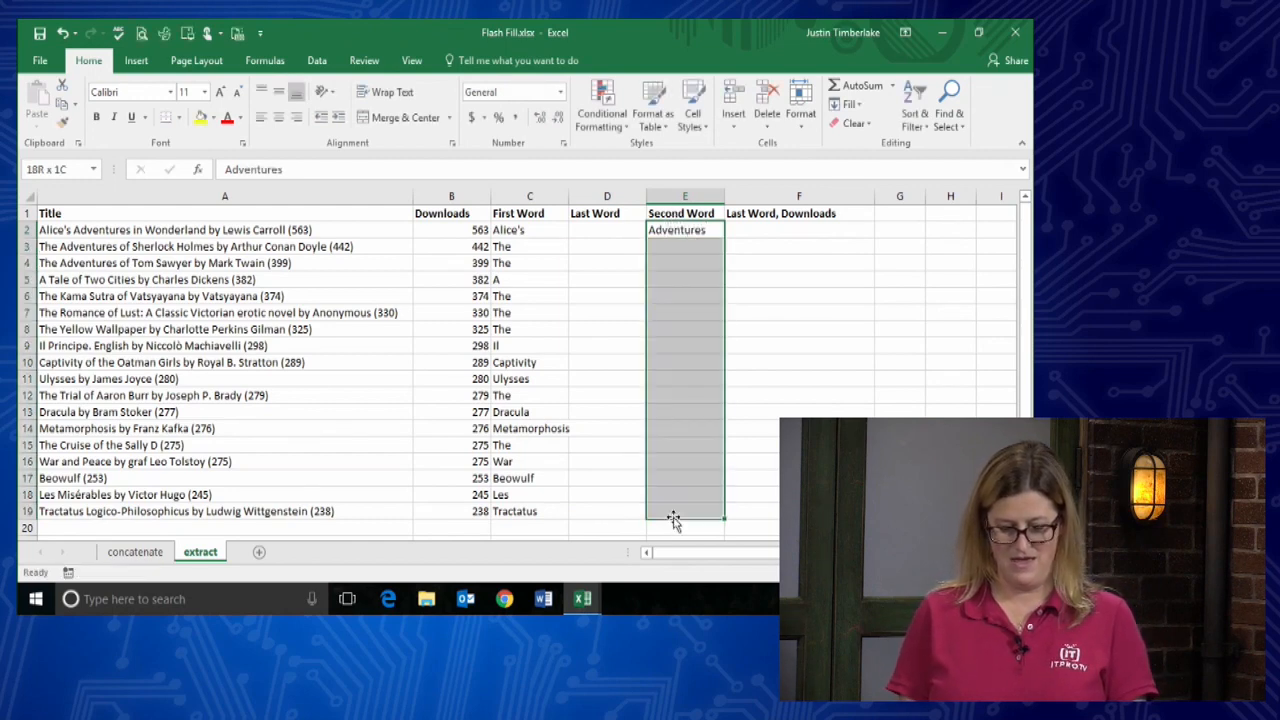
key("ctrl+e")
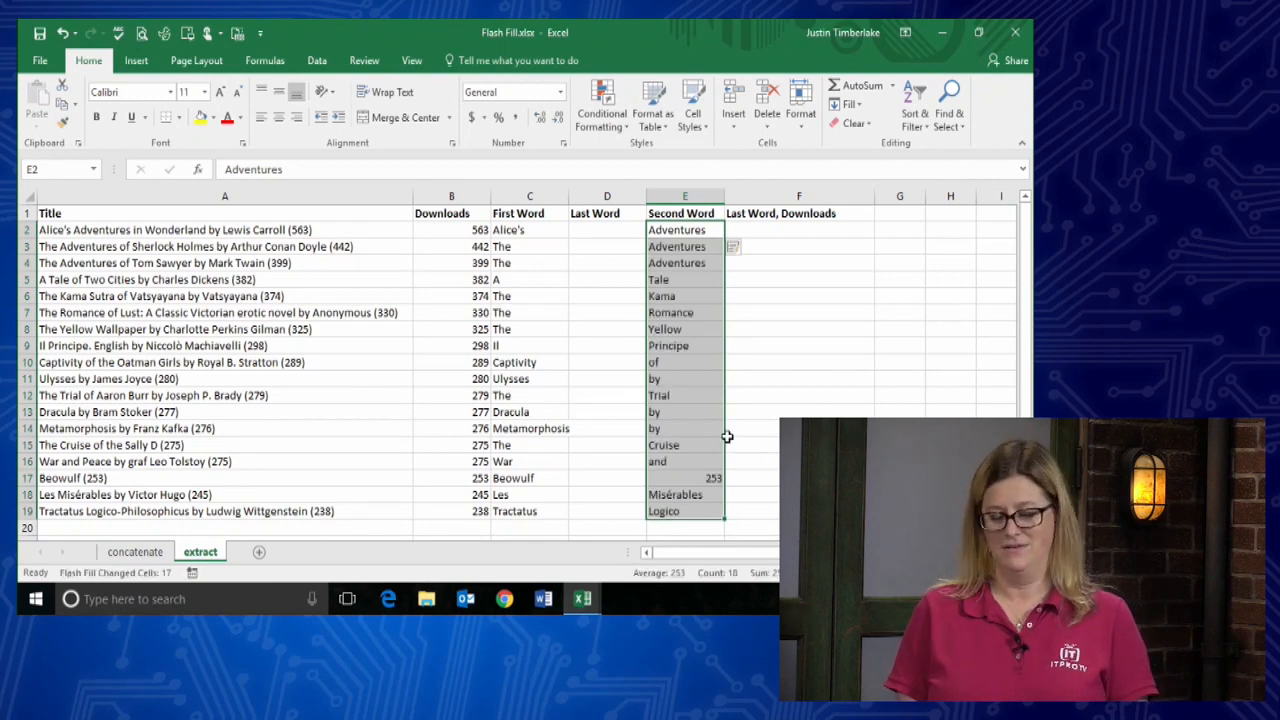
left_click(758, 433)
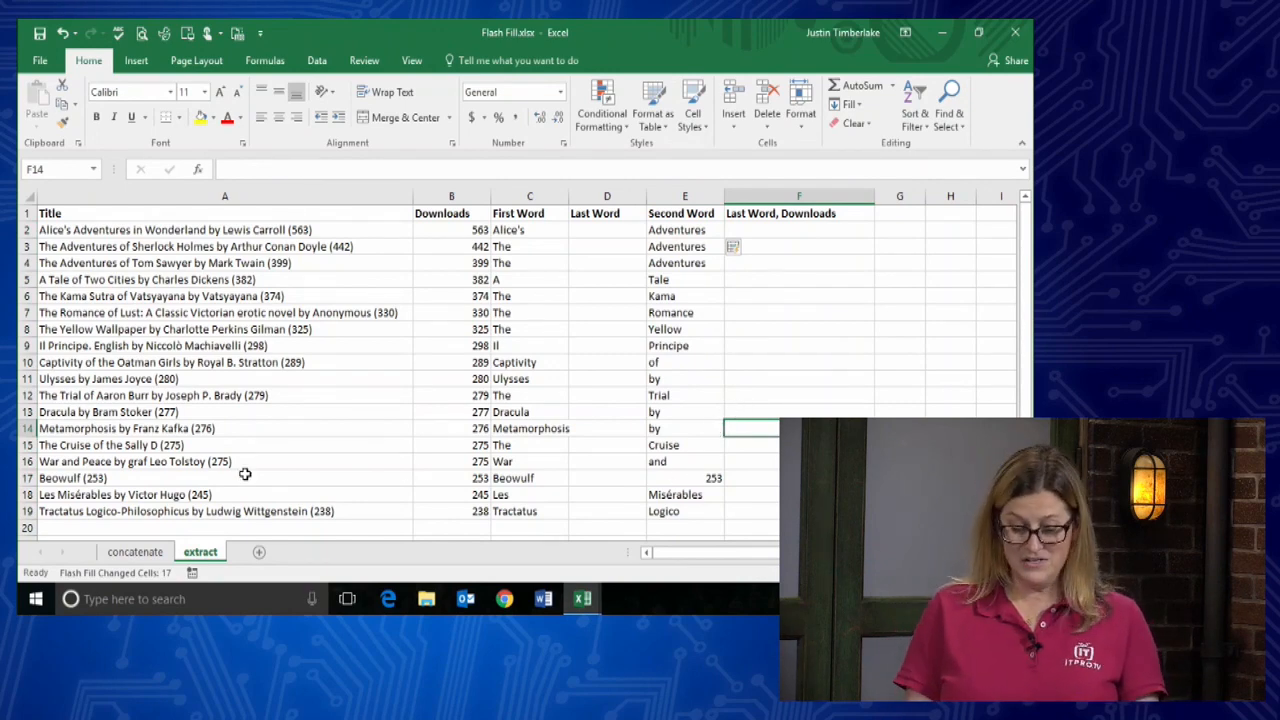
left_click(28, 478)
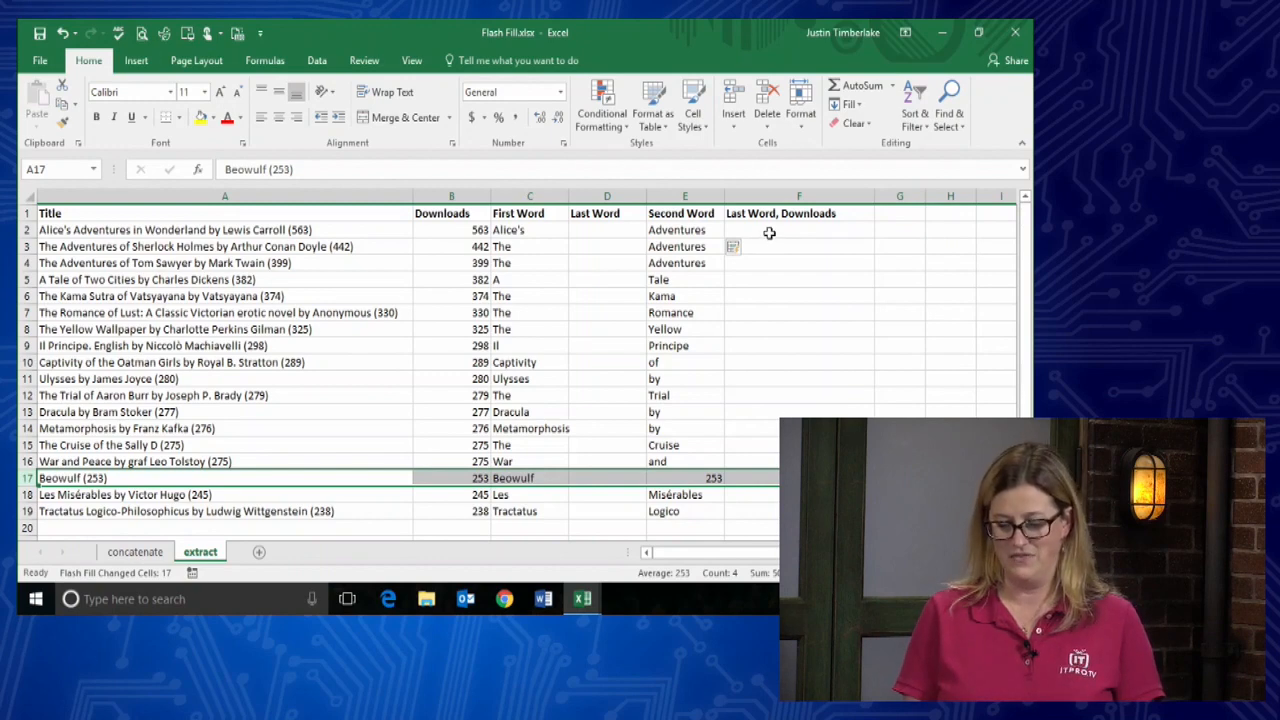
- Enter "Carroll, 563" in F2 and Flash Fill the Last Word, Downloads column
left_click(769, 232)
type("Ca")
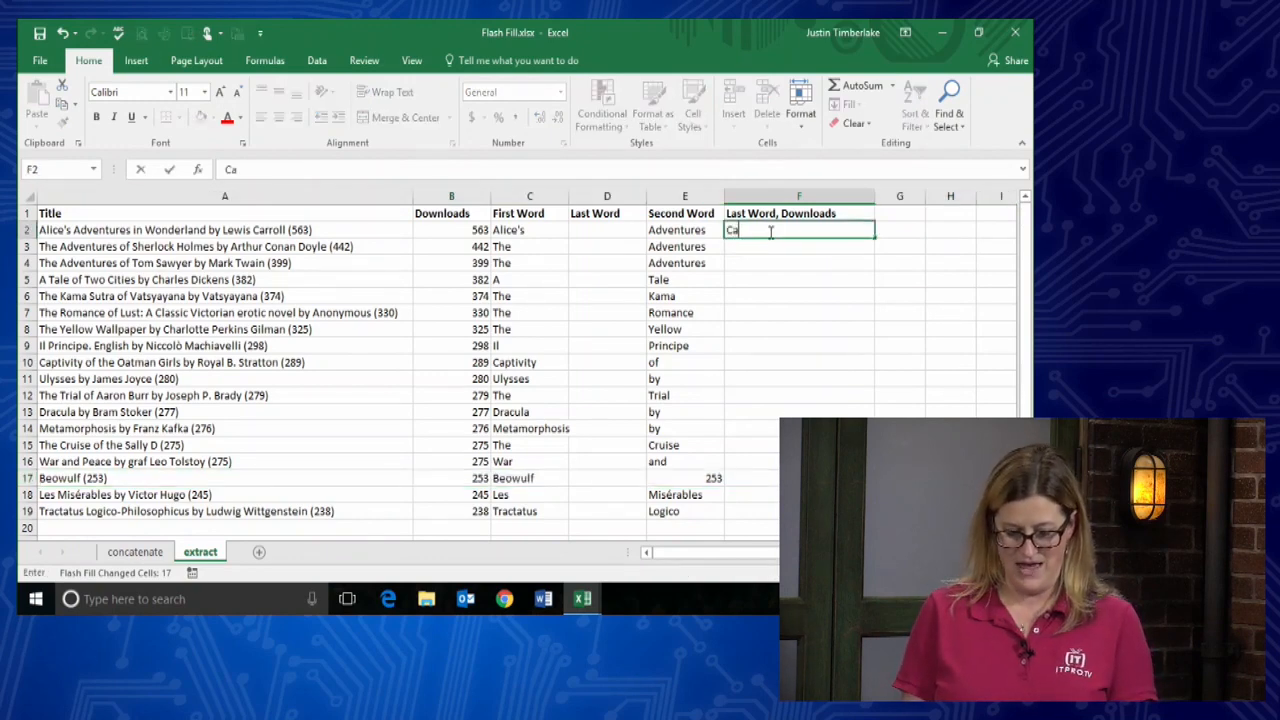
type("rroll")
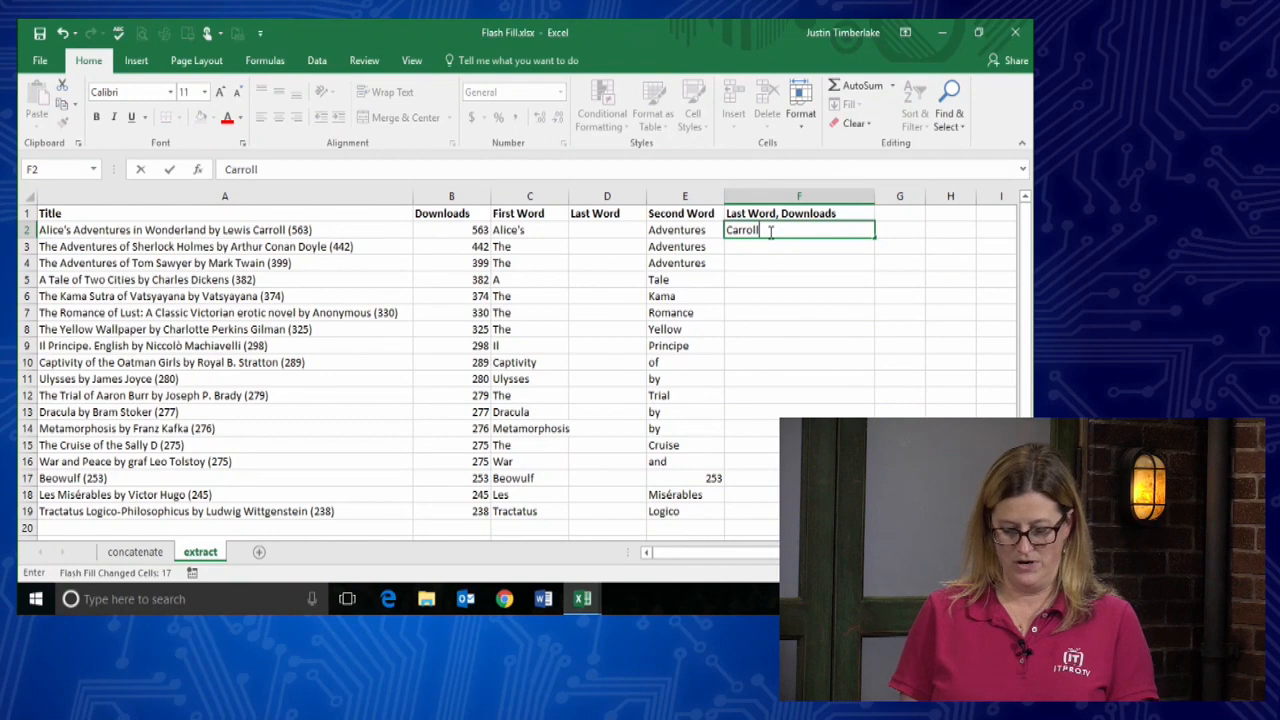
type(", 563")
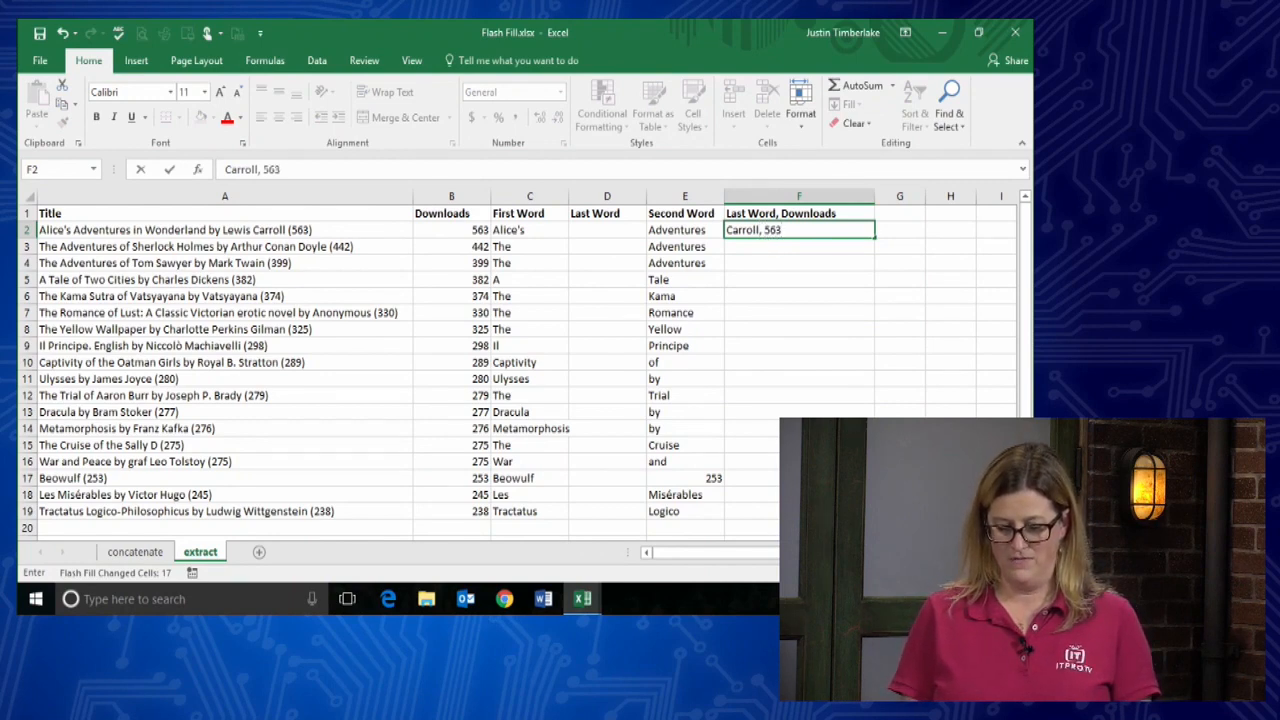
key("ctrl+e")
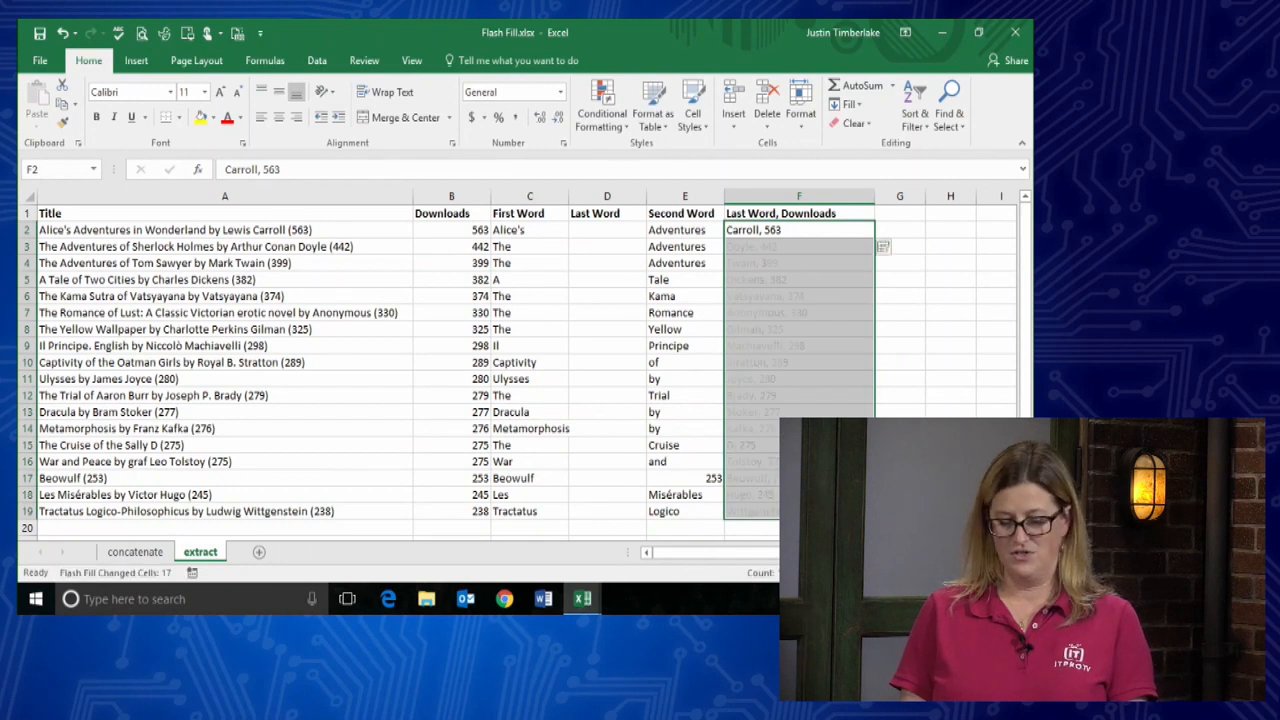